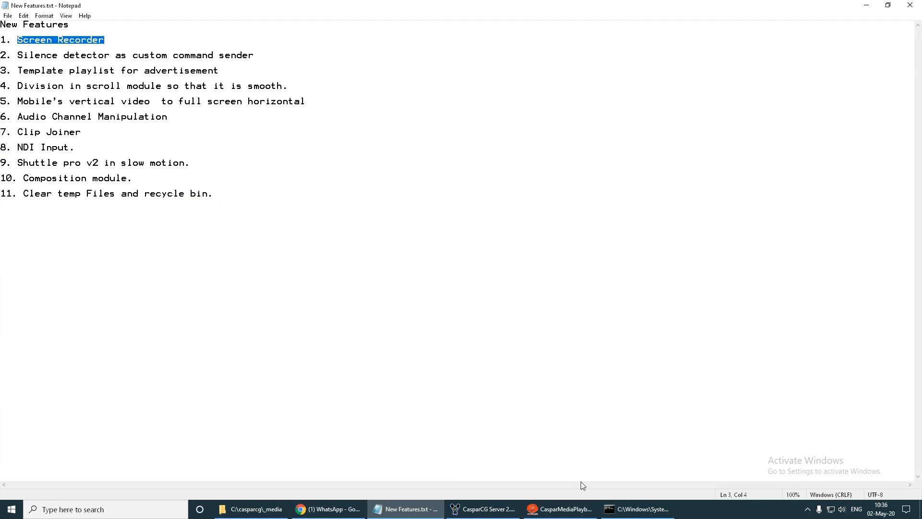
# - Switch to CasparMediaPlayback and examine the FFmpeg command for screen recording with microphone
pyautogui.click(562, 509)
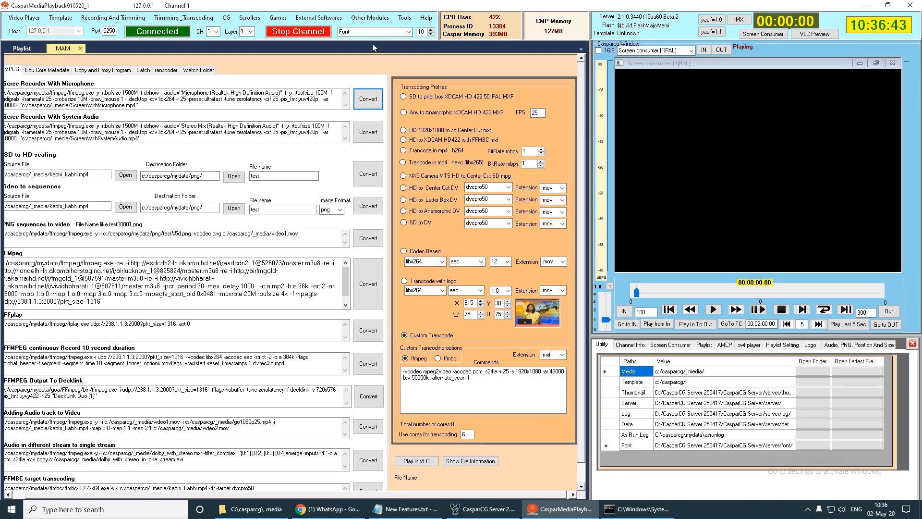
pyautogui.click(364, 19)
pyautogui.click(317, 19)
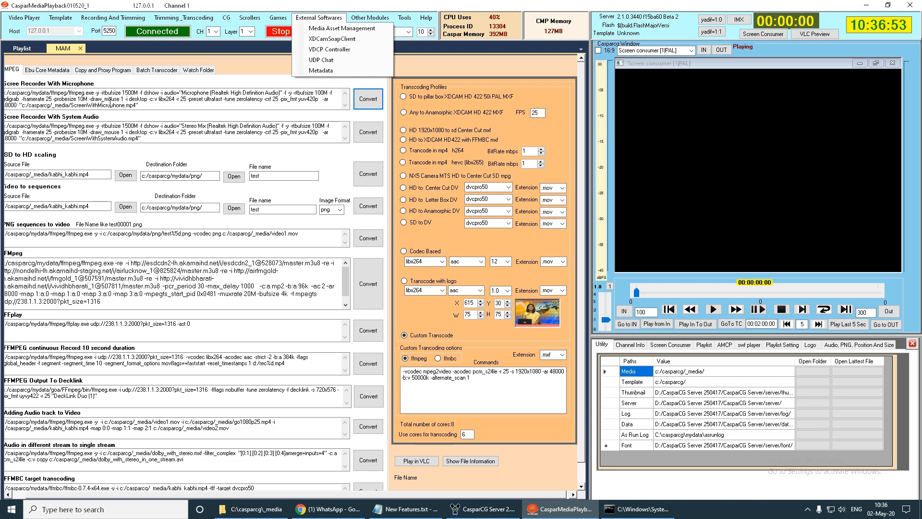
pyautogui.click(105, 95)
pyautogui.moveTo(144, 105); pyautogui.dragTo(12, 99)
pyautogui.hotkey('ctrl', 'a')
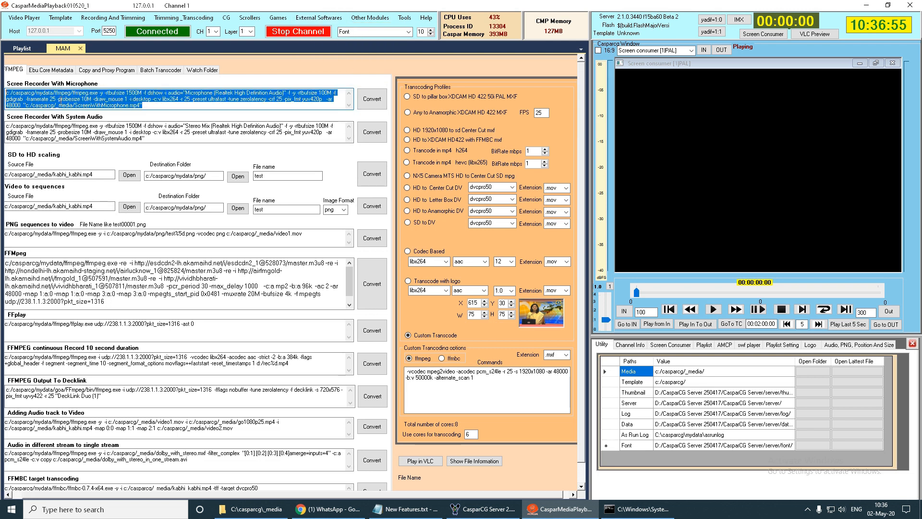
pyautogui.click(148, 106)
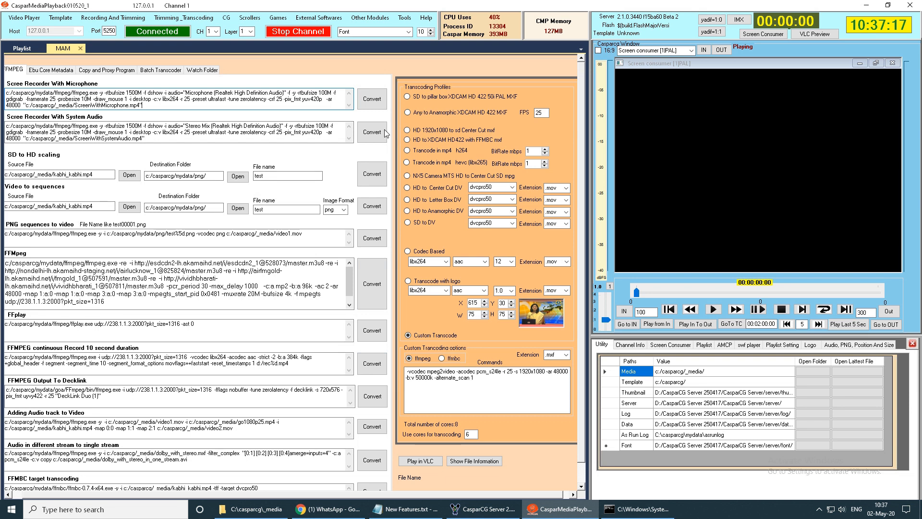
# - Inspect the running FFmpeg recording console and check ScreenWithMicrophone.mp4 in the C:\casparcg\_media folder
pyautogui.click(636, 512)
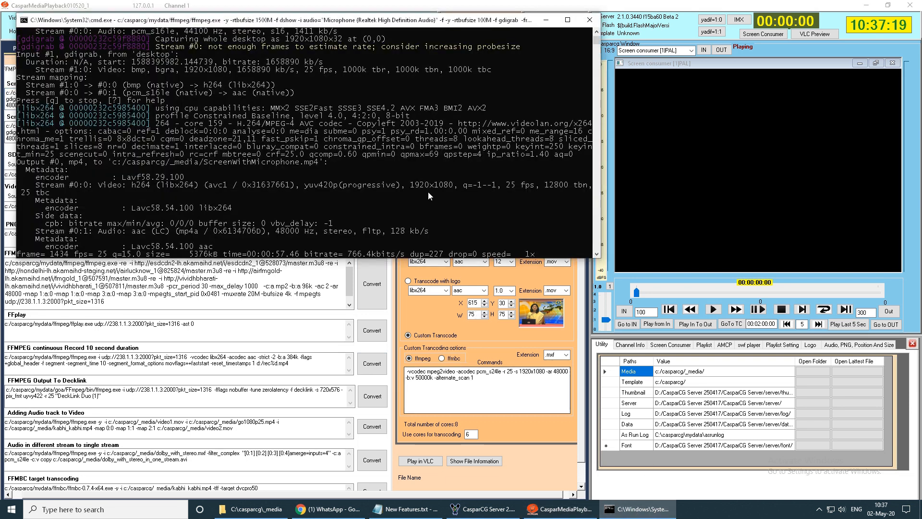
pyautogui.moveTo(264, 21); pyautogui.dragTo(380, 91)
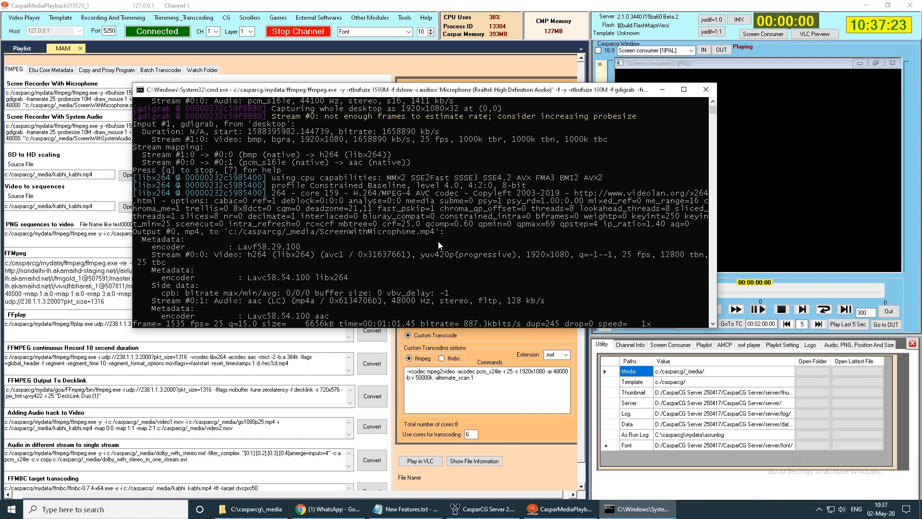
pyautogui.click(252, 509)
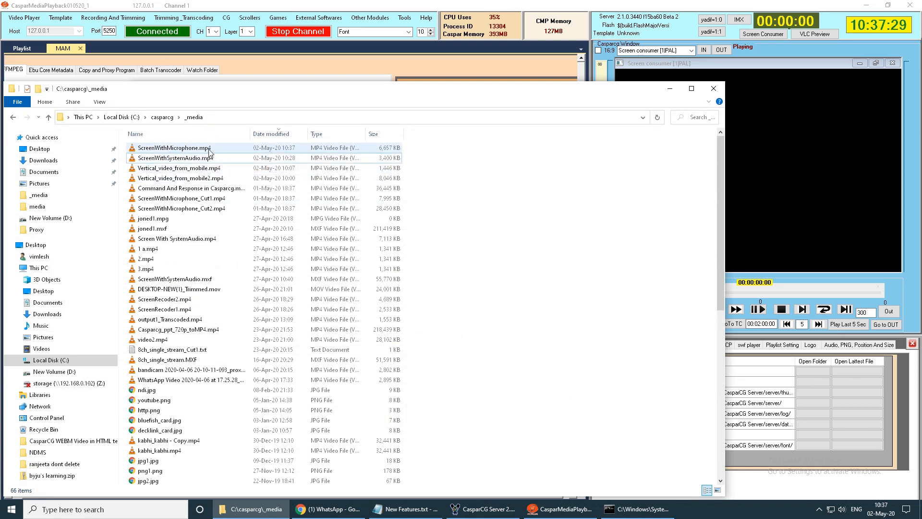
pyautogui.click(670, 89)
pyautogui.moveTo(191, 90); pyautogui.dragTo(224, 193)
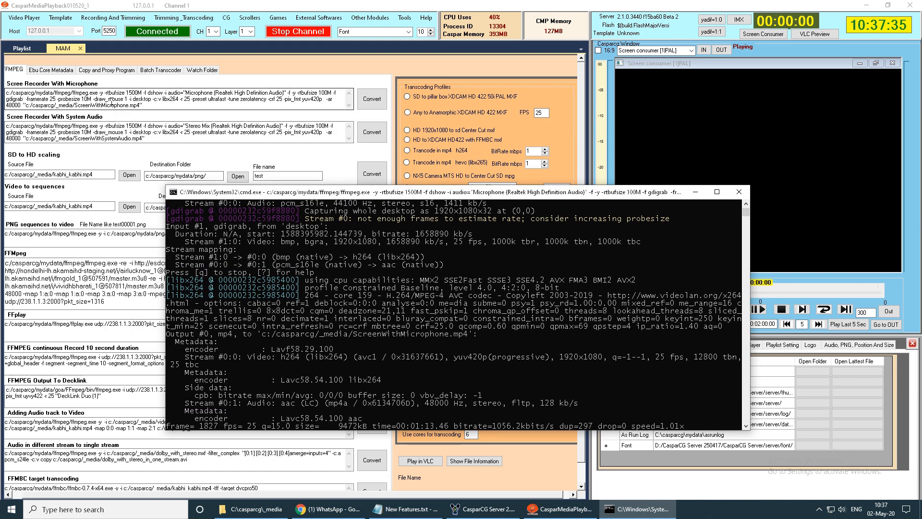
# - Consult the New Features list in Notepad and open the Silence Detector module in CasparMediaPlayback
pyautogui.click(406, 514)
pyautogui.click(424, 208)
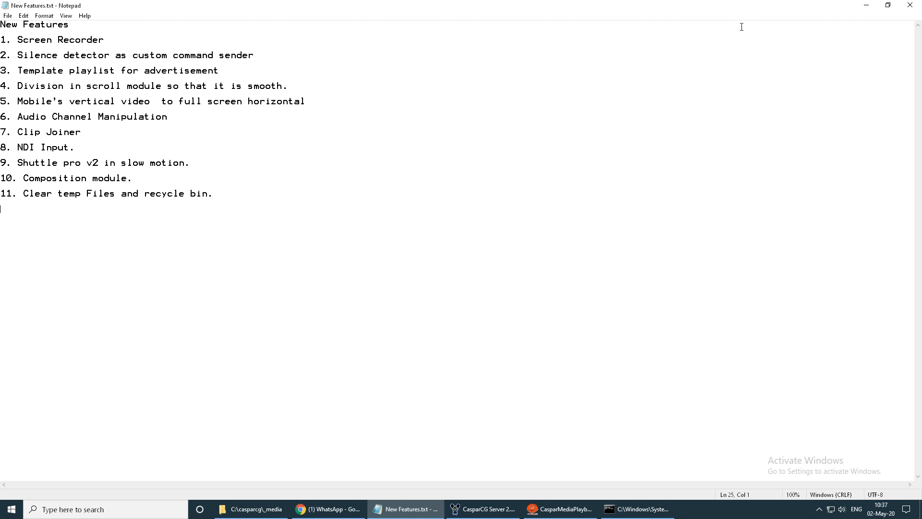
pyautogui.click(866, 5)
pyautogui.click(298, 71)
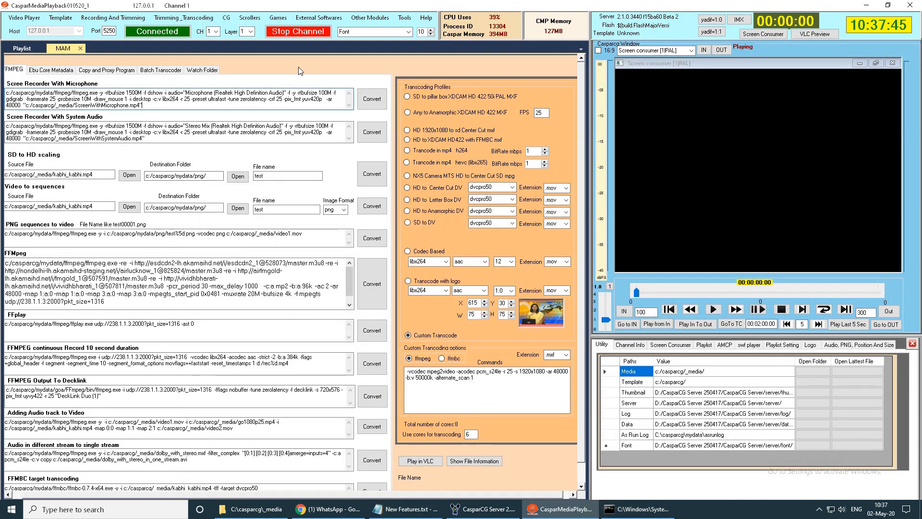
pyautogui.click(378, 18)
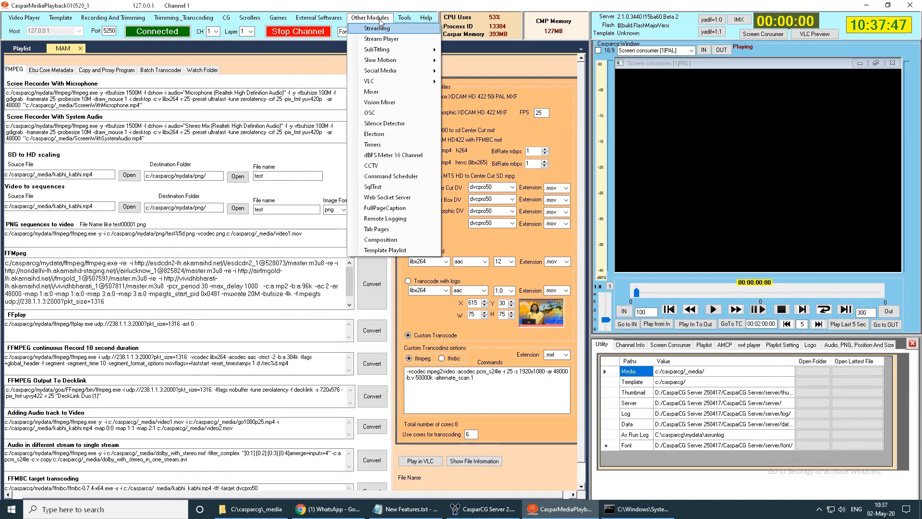
pyautogui.click(386, 124)
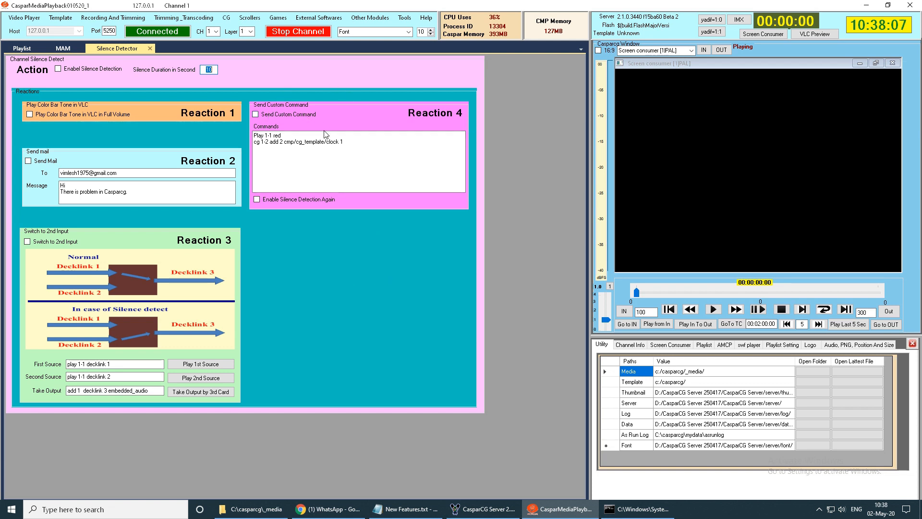
# - Examine the silence duration, the mail recipient and message, and the custom commands among the silence detector's reactions
pyautogui.moveTo(367, 148); pyautogui.dragTo(324, 148)
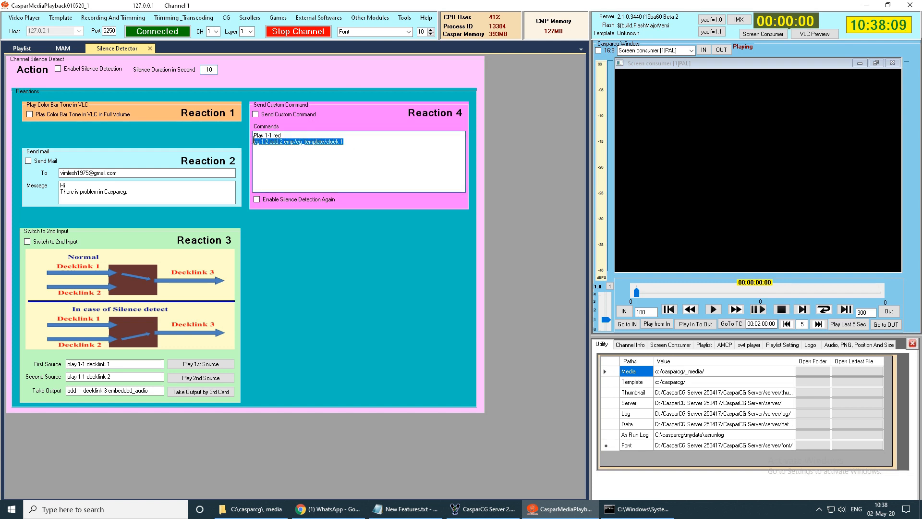
pyautogui.click(321, 152)
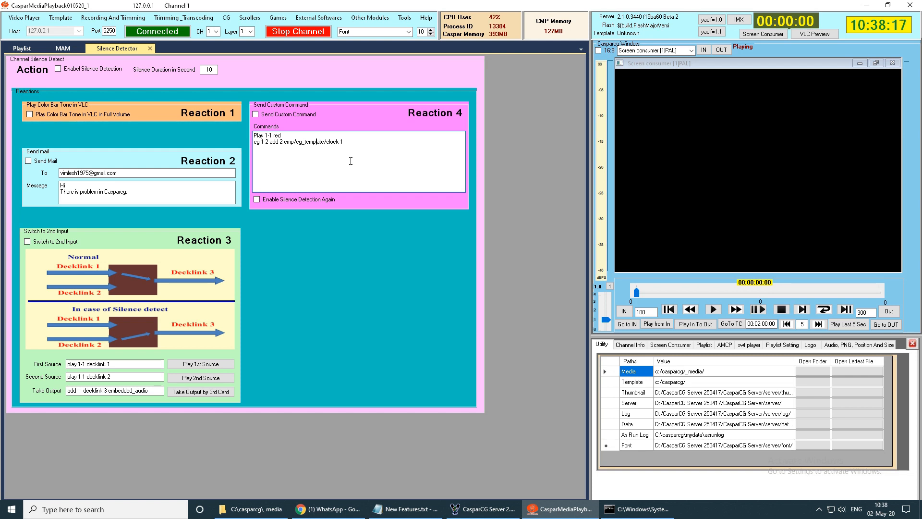
pyautogui.doubleClick(202, 69)
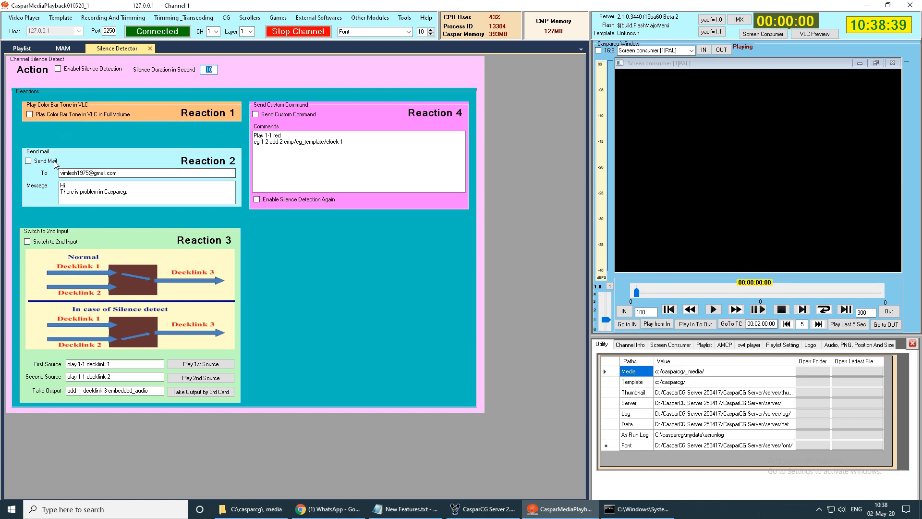
pyautogui.moveTo(144, 196); pyautogui.dragTo(57, 194)
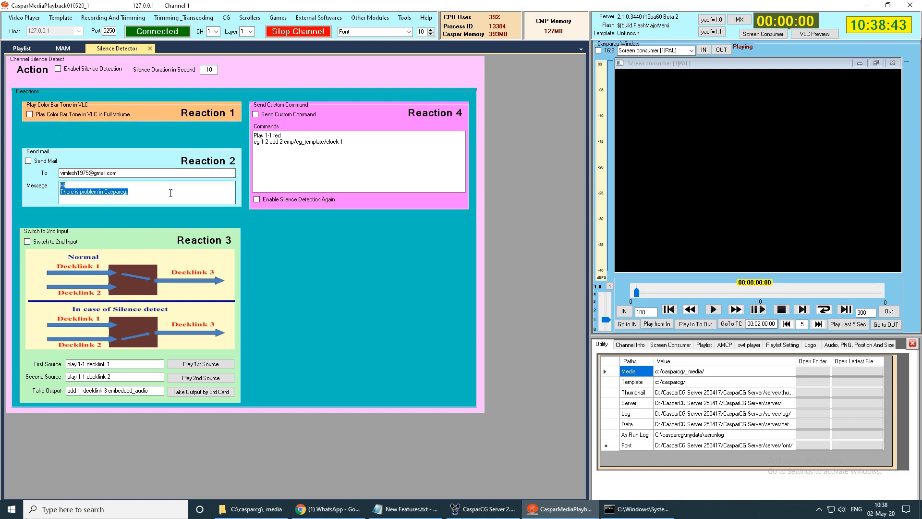
pyautogui.hotkey('shift', 'Tab')
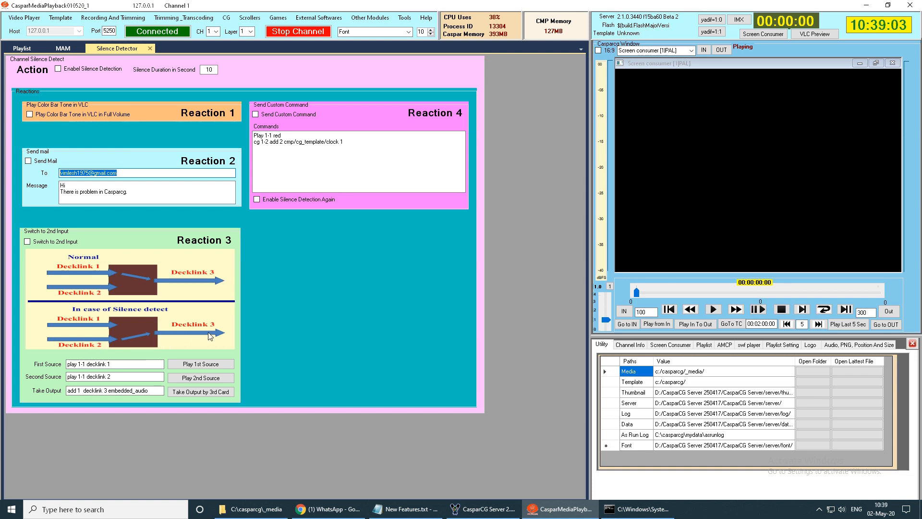
pyautogui.doubleClick(213, 70)
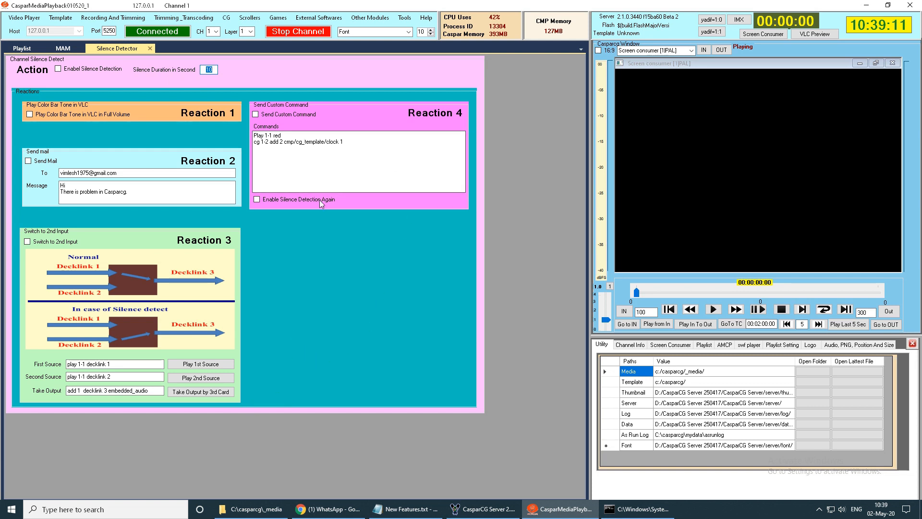
pyautogui.moveTo(358, 143); pyautogui.dragTo(251, 135)
pyautogui.click(357, 158)
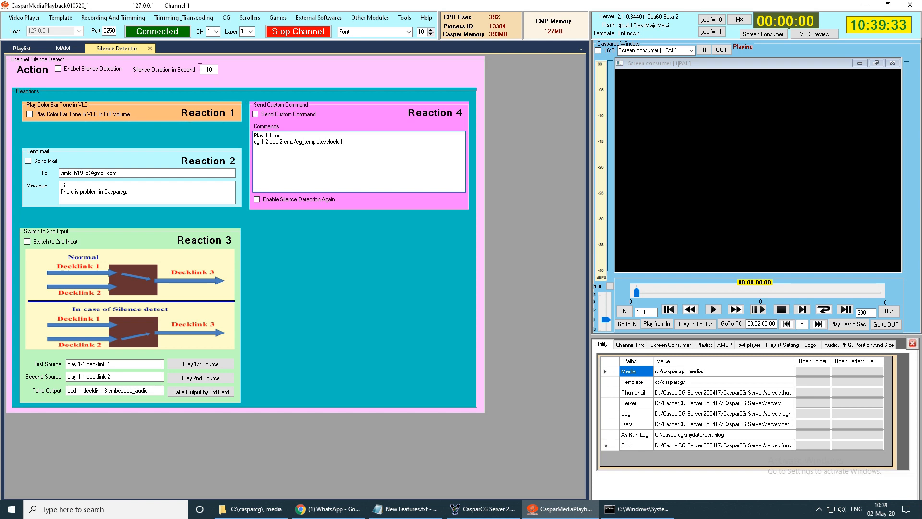
pyautogui.moveTo(344, 142); pyautogui.dragTo(232, 128)
pyautogui.click(326, 143)
pyautogui.moveTo(344, 143); pyautogui.dragTo(250, 134)
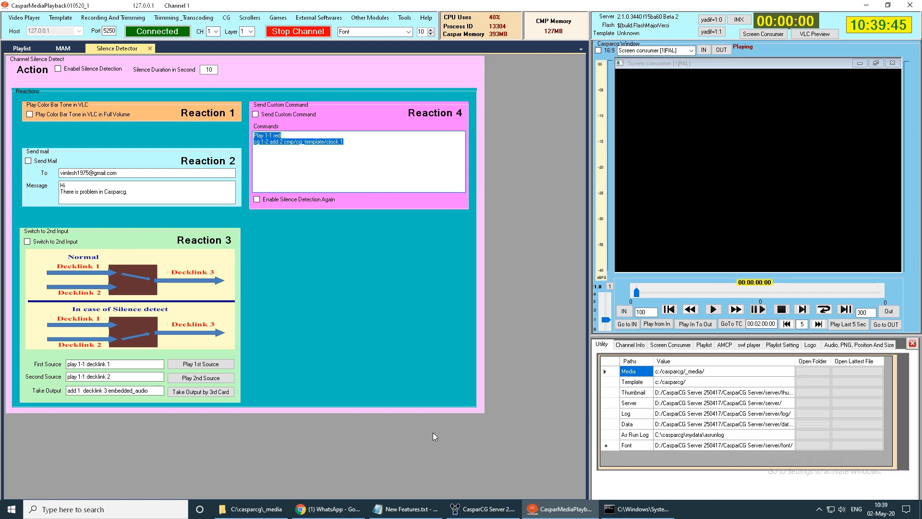
# - Highlight "Template playlist for advertisement" in the Notepad feature list and open the Template Playlist module in CasparMediaPlayback
pyautogui.click(406, 509)
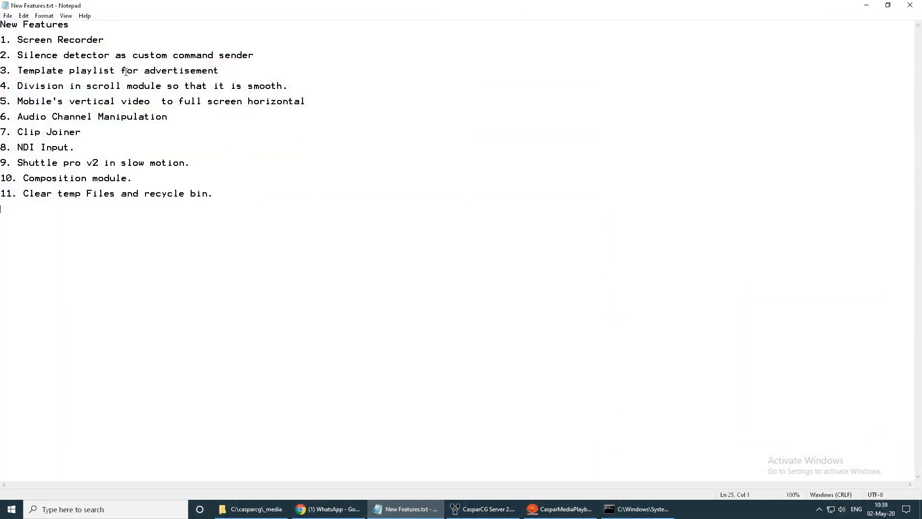
pyautogui.moveTo(221, 70); pyautogui.dragTo(18, 70)
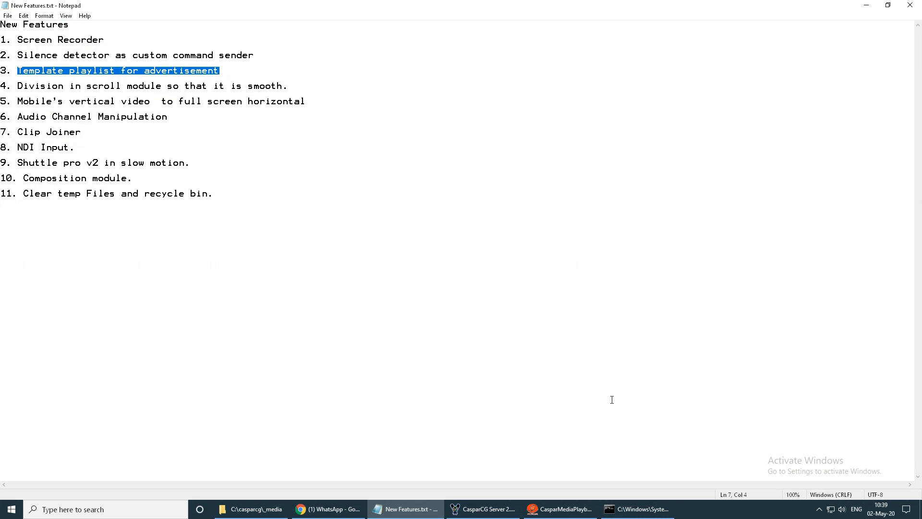
pyautogui.click(562, 509)
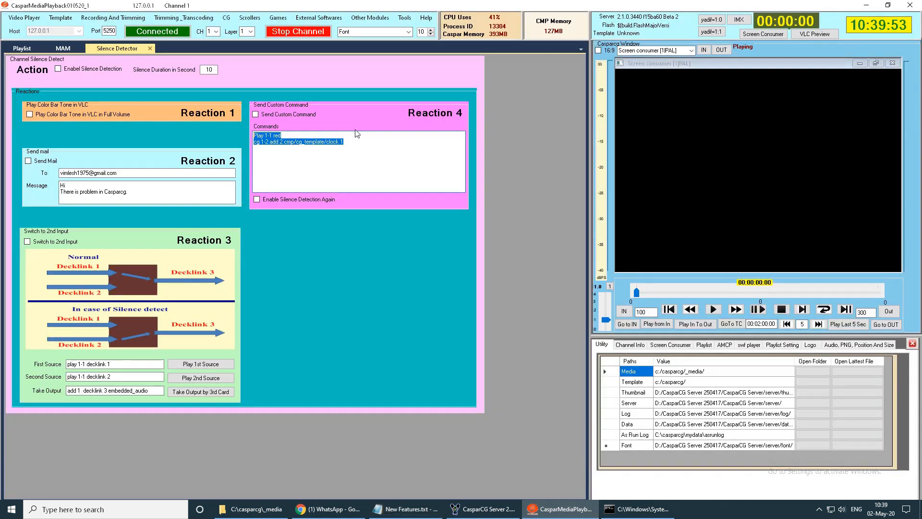
pyautogui.click(371, 18)
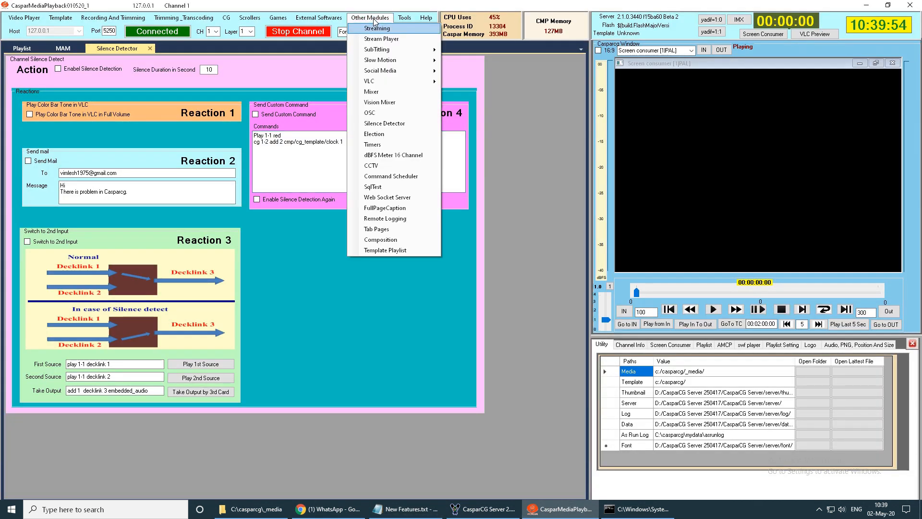
pyautogui.click(396, 252)
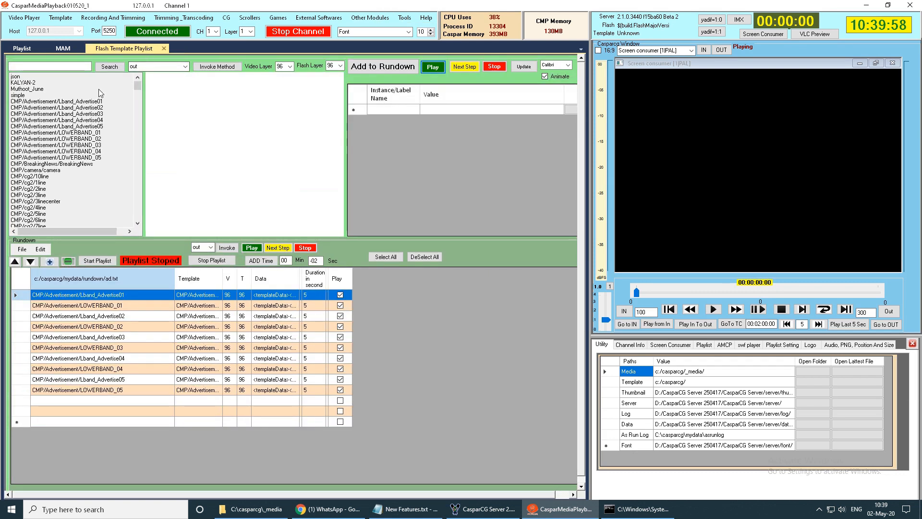
# - Close and reopen the video Playlist module, and enable looping for the first clip, go1080p25.mp4
pyautogui.click(42, 47)
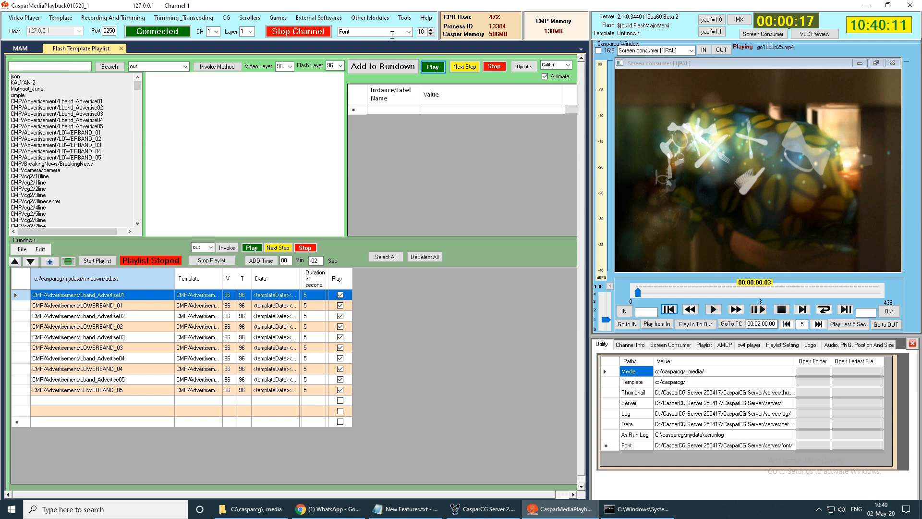
pyautogui.click(28, 19)
pyautogui.click(23, 30)
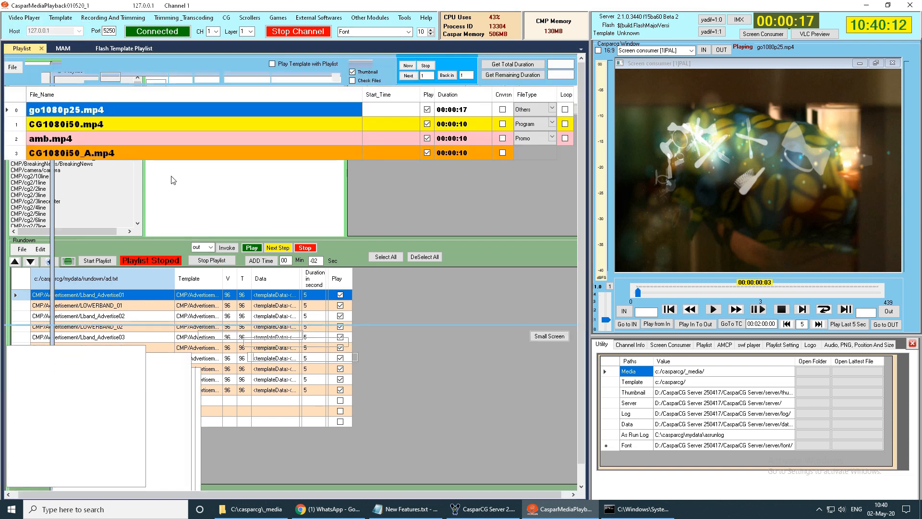
pyautogui.click(564, 113)
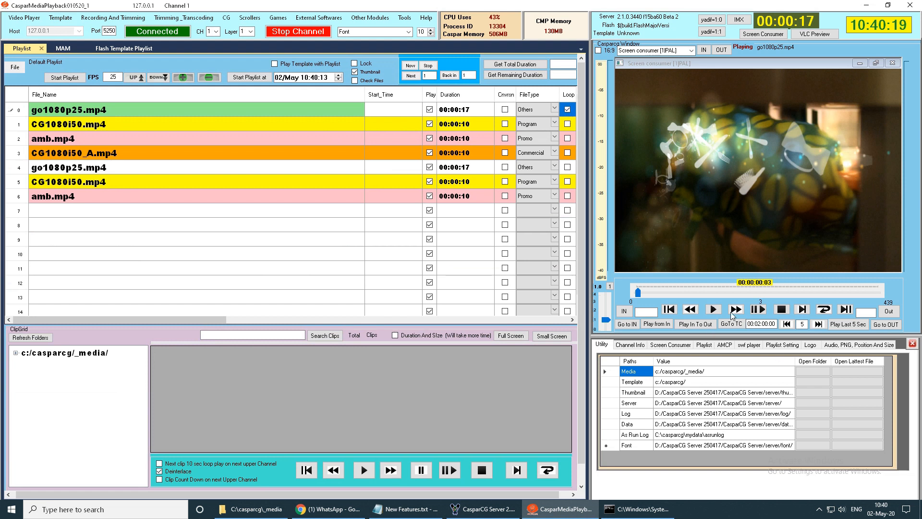
# - Set the system speaker volume to 6
pyautogui.click(841, 509)
pyautogui.click(764, 487)
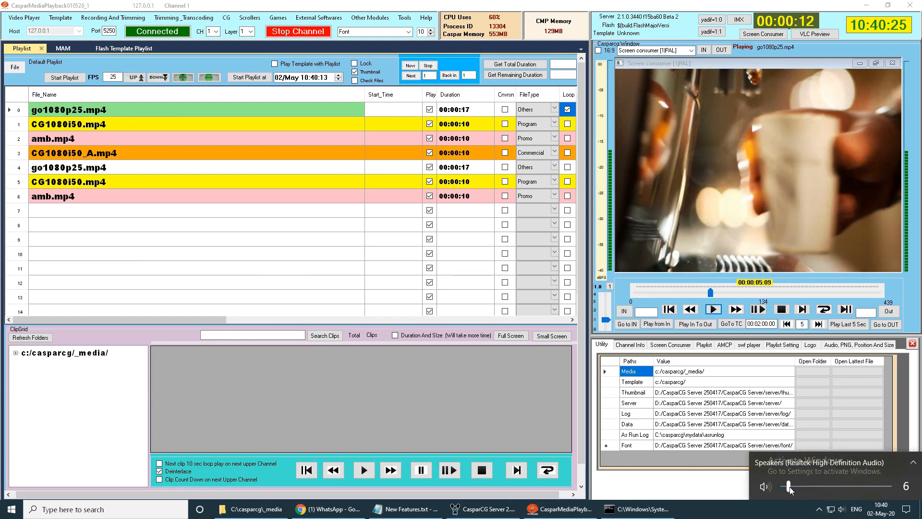
pyautogui.click(469, 407)
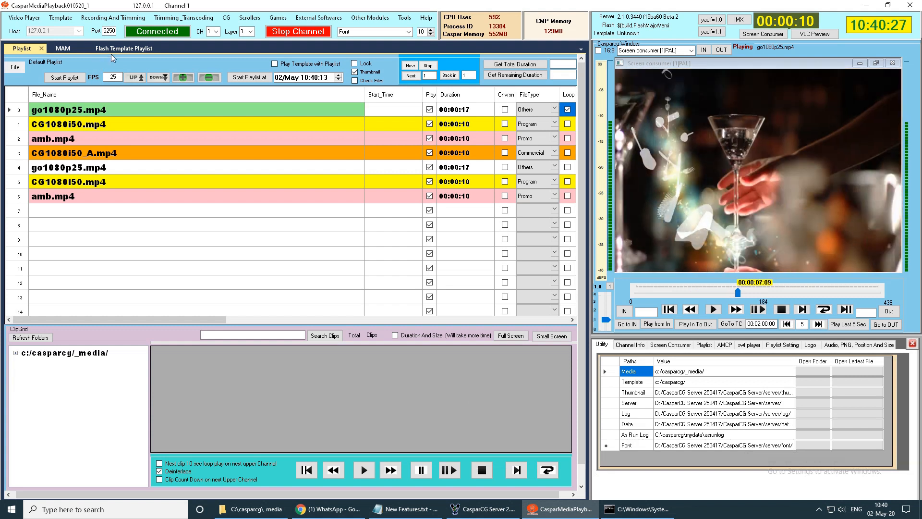
# - Start a new empty rundown in the Flash Template Playlist
pyautogui.click(114, 48)
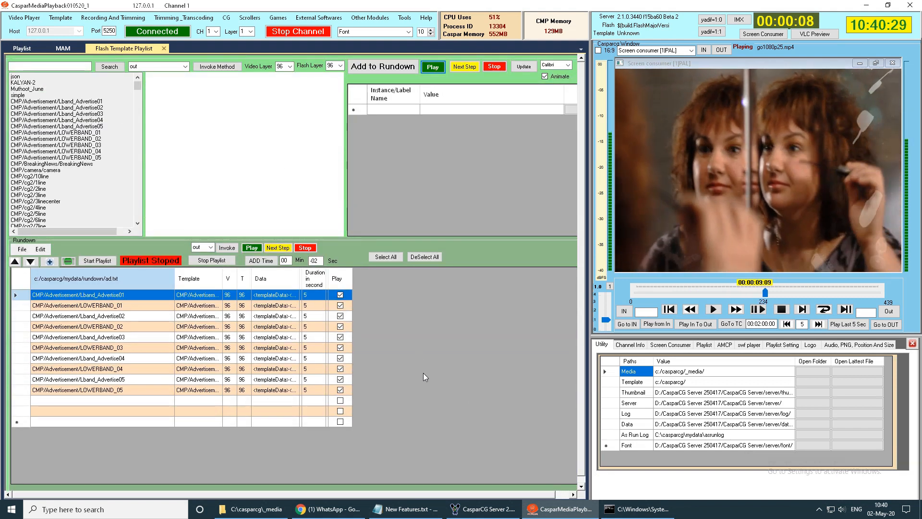
pyautogui.click(22, 249)
pyautogui.click(26, 260)
# - Preview several L-band and lower-band advertisement templates and add CMP/Advertisement/Lband_Advertise01 to the rundown
pyautogui.click(96, 102)
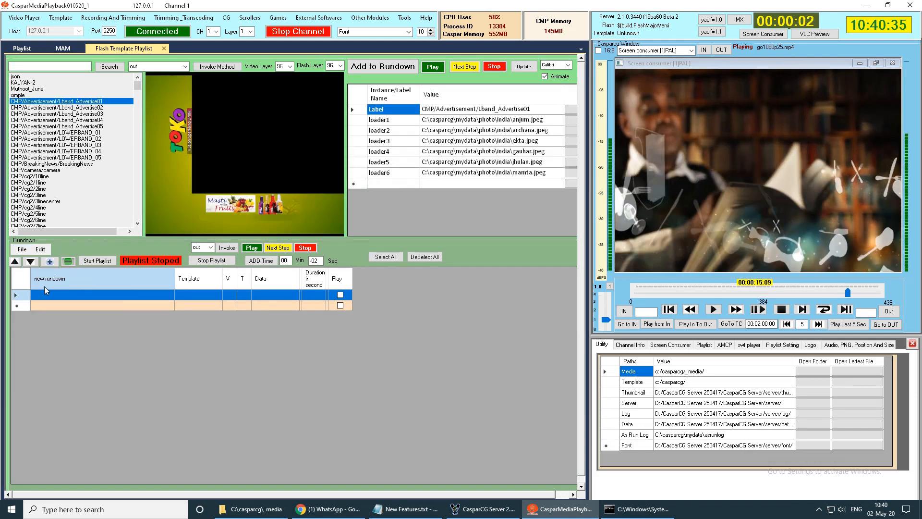
pyautogui.click(89, 120)
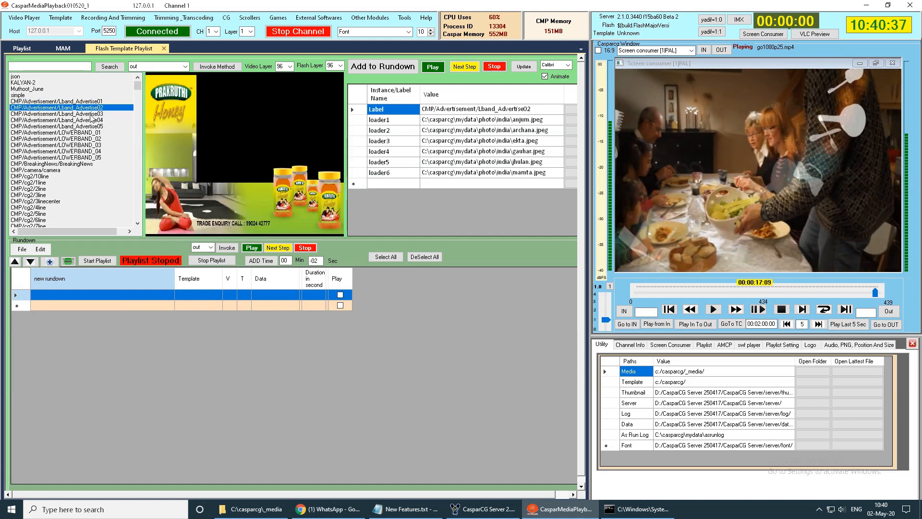
pyautogui.click(96, 138)
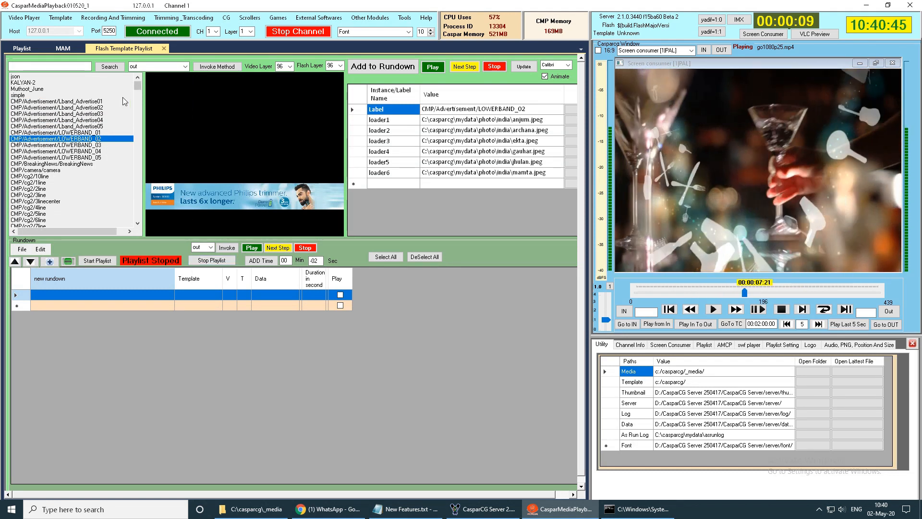
pyautogui.click(75, 102)
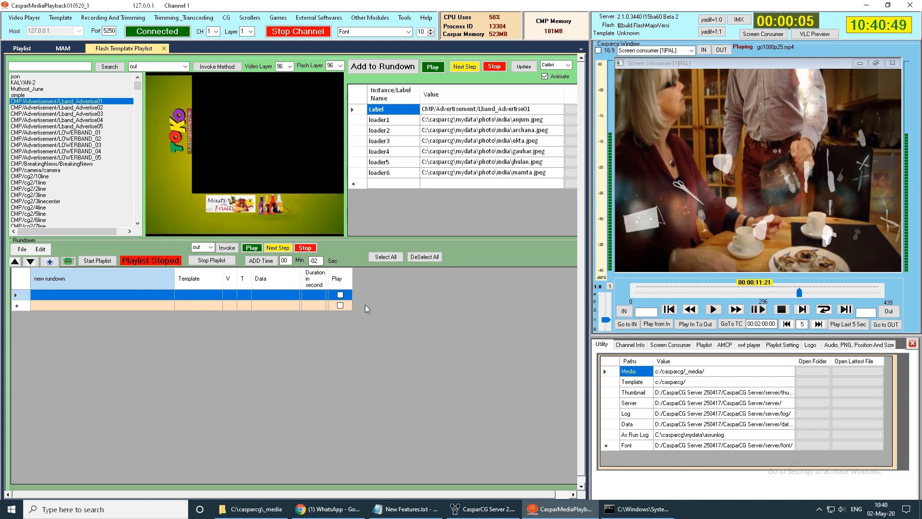
pyautogui.click(383, 66)
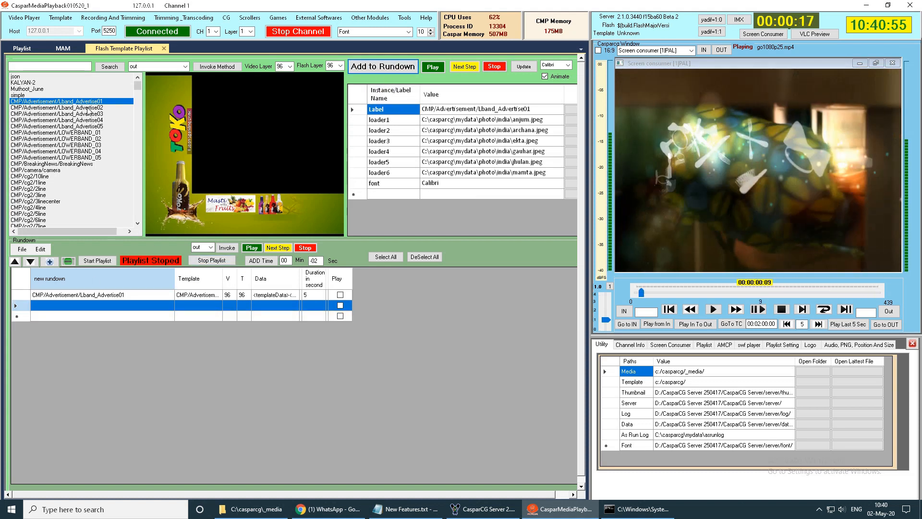
# - Add the CMP/Advertisement templates Lband_Advertise02, Lband_Advertise03 twice, and Lband_Advertise05 to the rundown
pyautogui.click(89, 107)
pyautogui.click(383, 66)
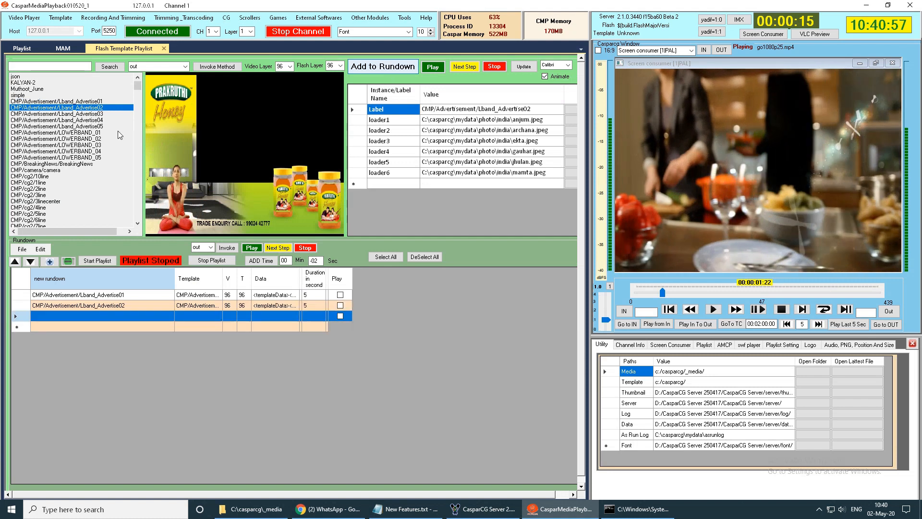
pyautogui.click(362, 72)
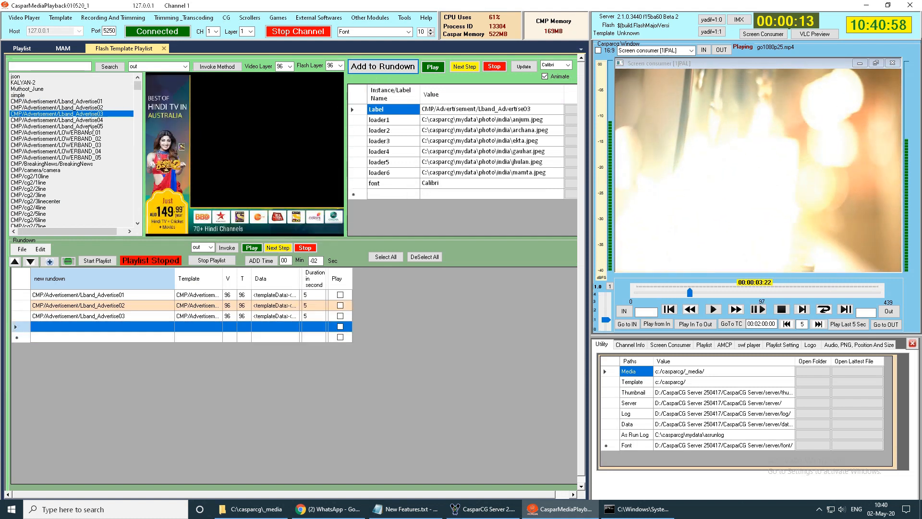
pyautogui.click(361, 72)
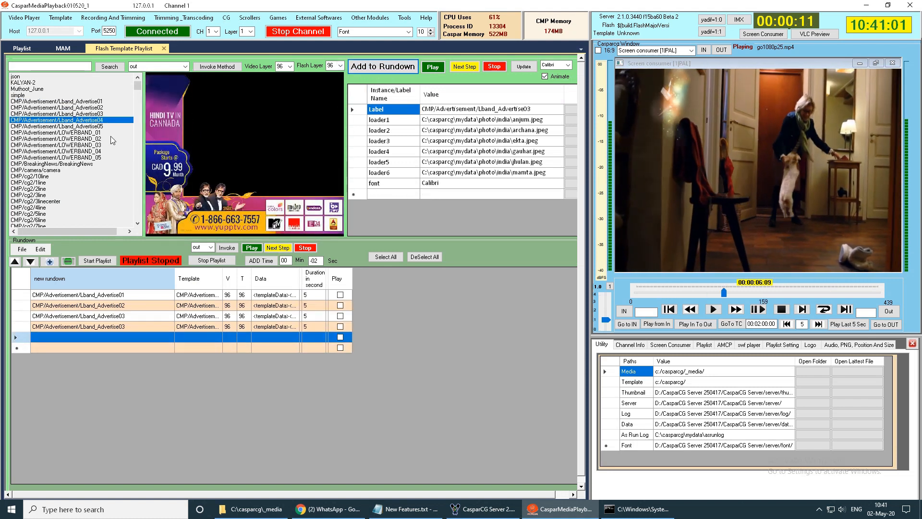
pyautogui.click(72, 126)
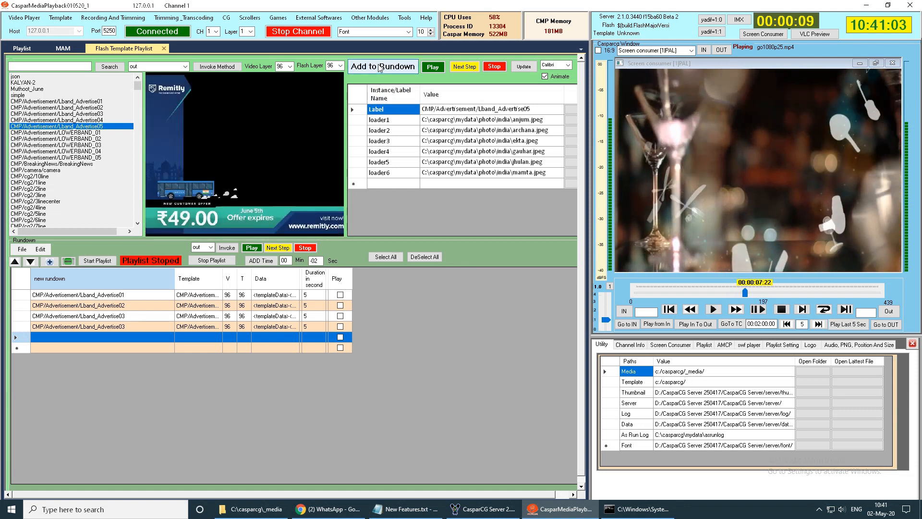
pyautogui.click(383, 66)
# - Add the five lower-band advertisement templates, LOWERBAND_01 through LOWERBAND_05, to the rundown in order
pyautogui.click(103, 132)
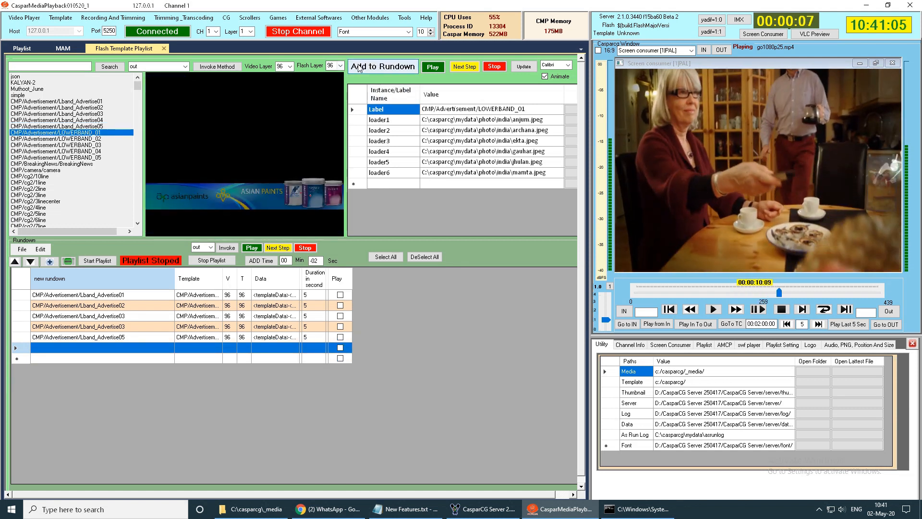
pyautogui.click(382, 66)
pyautogui.click(91, 138)
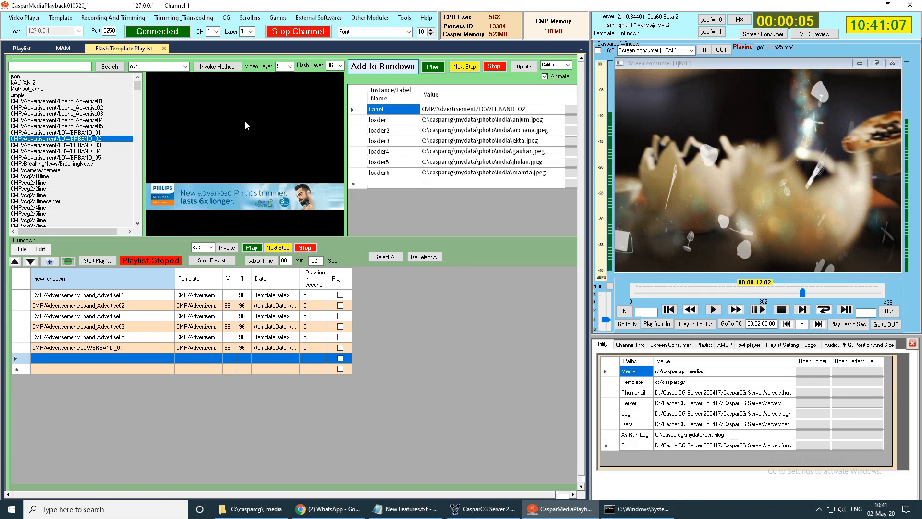
pyautogui.click(383, 66)
pyautogui.click(95, 146)
pyautogui.click(383, 67)
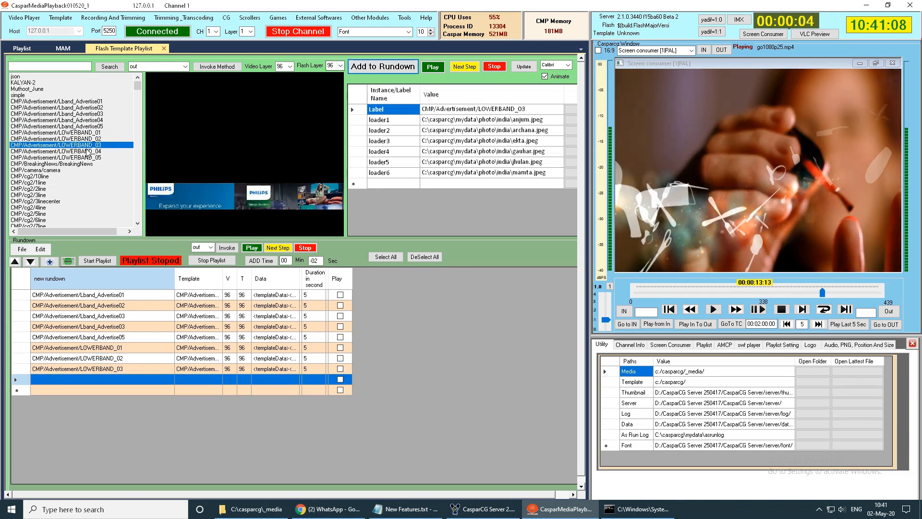
pyautogui.click(96, 151)
pyautogui.click(383, 66)
pyautogui.click(96, 157)
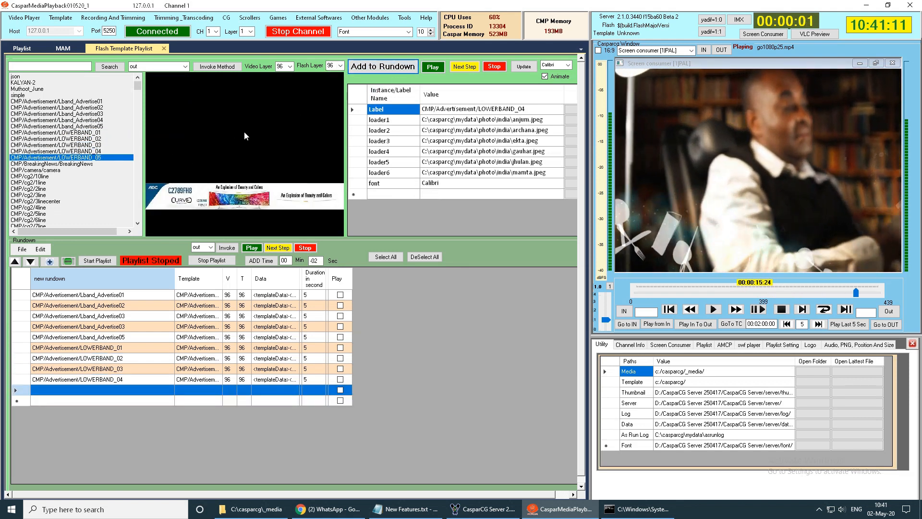
pyautogui.click(383, 67)
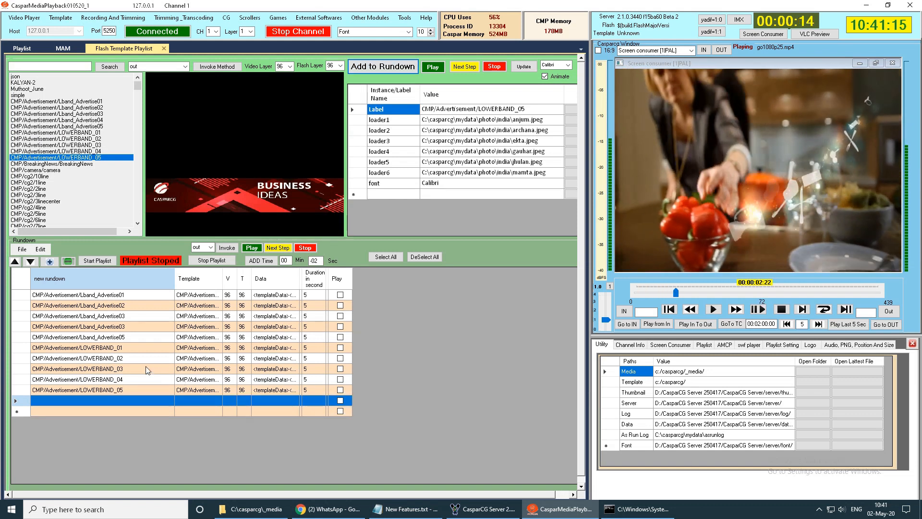
# - Preview some L-band entries in the rundown and enable Play for every advertisement row, leaving the empty rows unticked
pyautogui.click(114, 295)
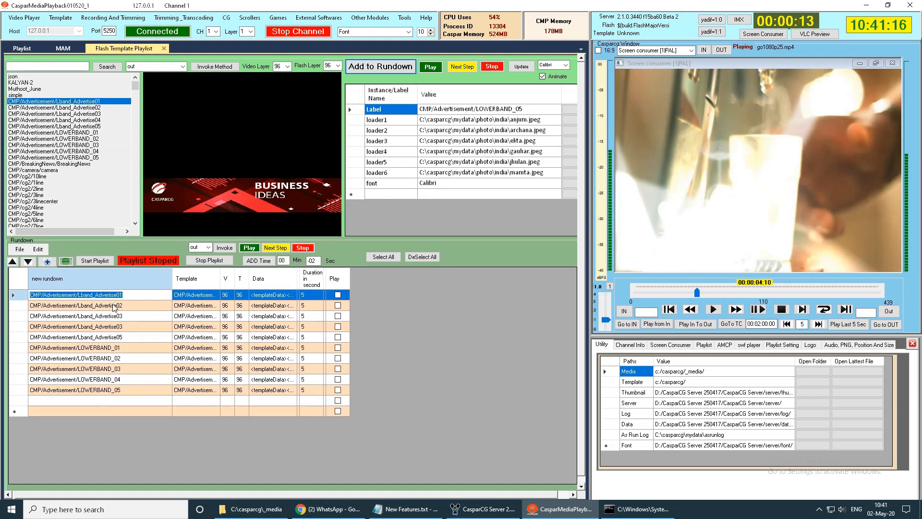
pyautogui.click(113, 307)
pyautogui.click(109, 327)
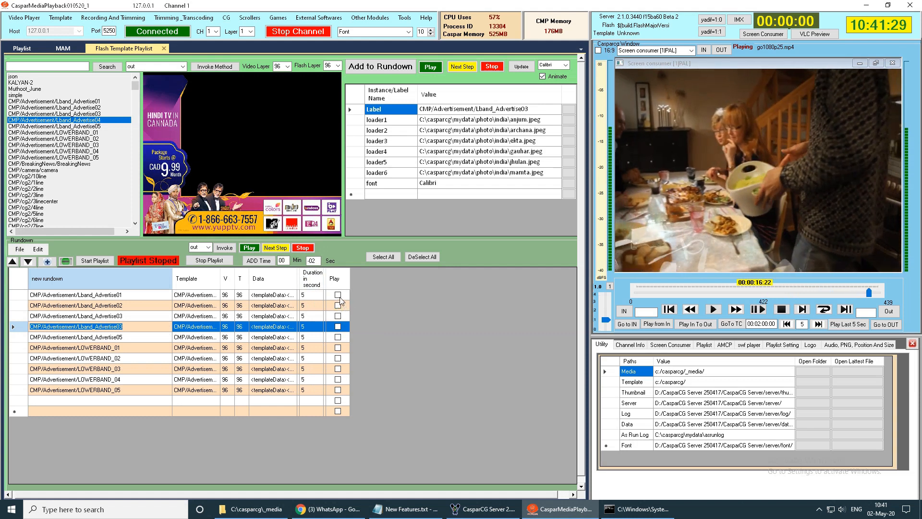
pyautogui.click(384, 257)
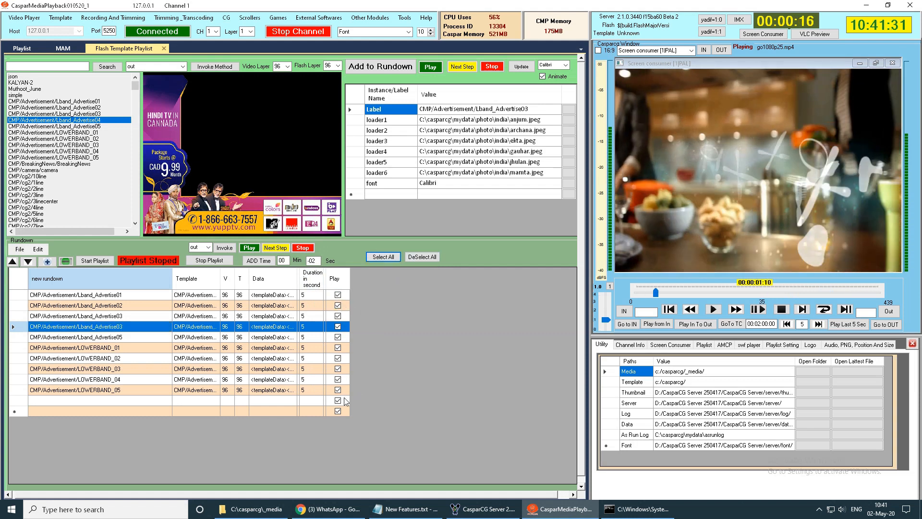
pyautogui.click(338, 411)
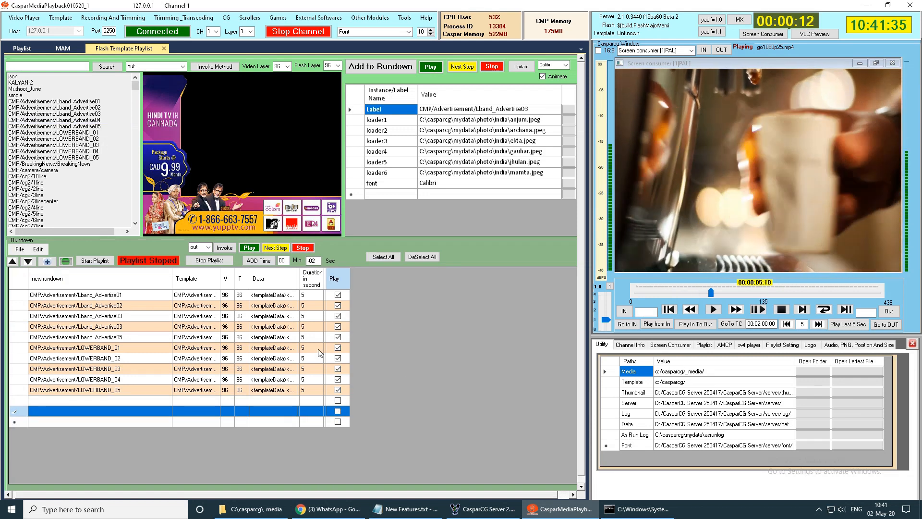
# - Save the advertisement rundown as 111.txt in the casparcg mydata rundown folder
pyautogui.click(19, 249)
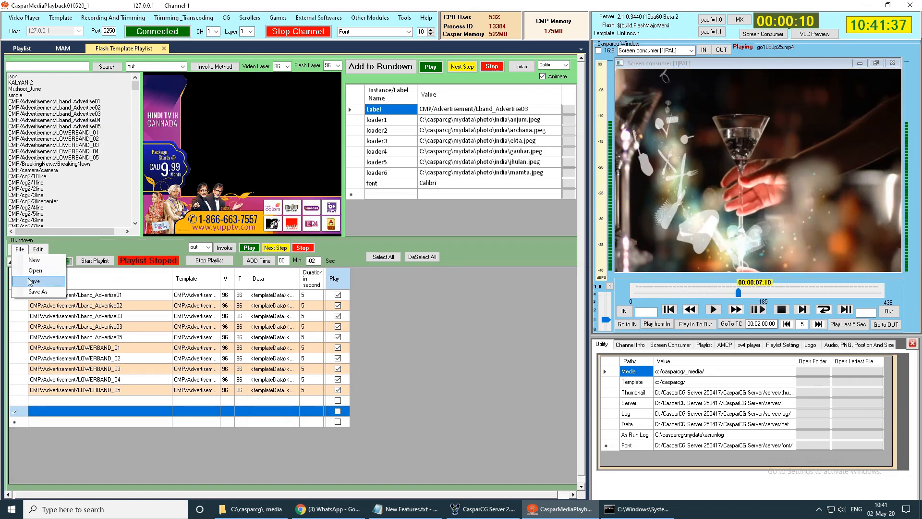
pyautogui.click(30, 281)
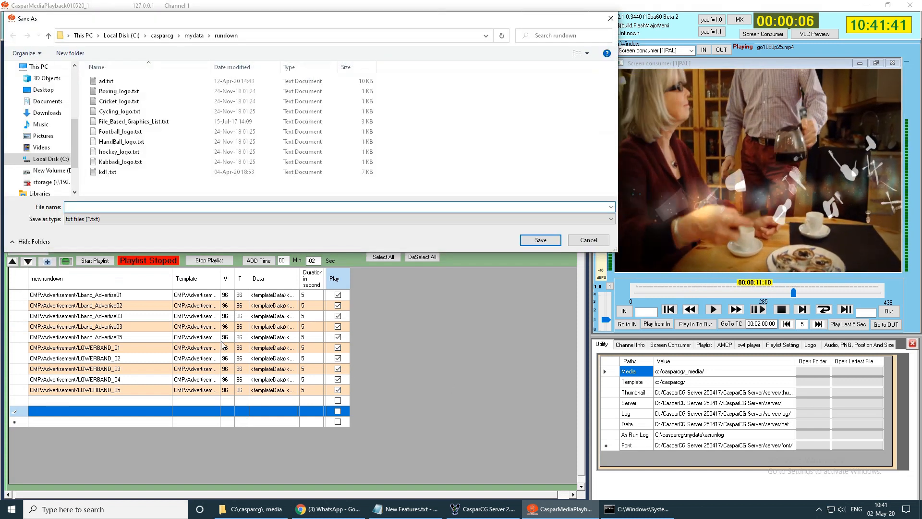
pyautogui.click(540, 240)
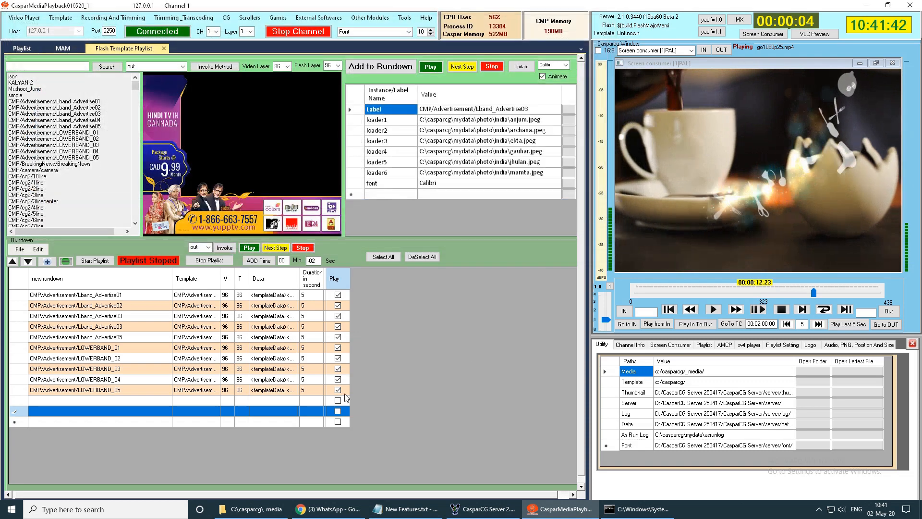
# - Clear the list with a new rundown and reopen the saved 111.txt
pyautogui.click(20, 259)
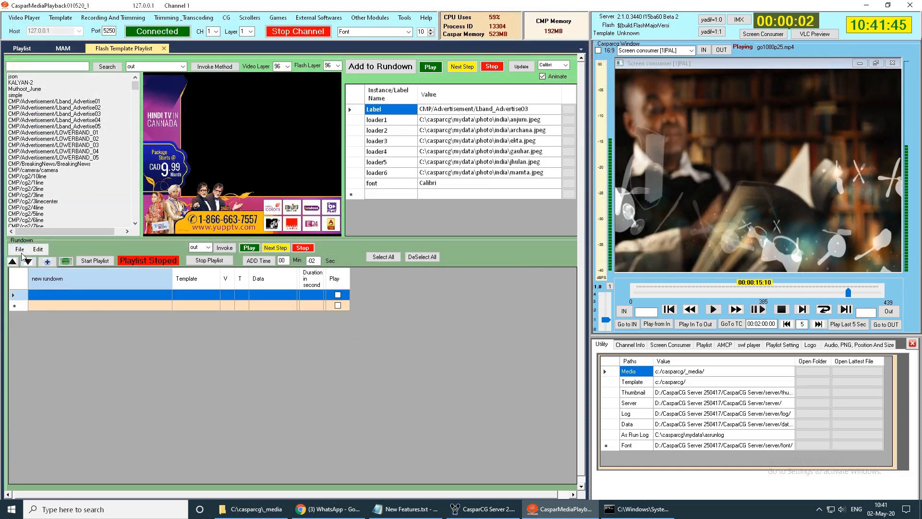
pyautogui.click(25, 272)
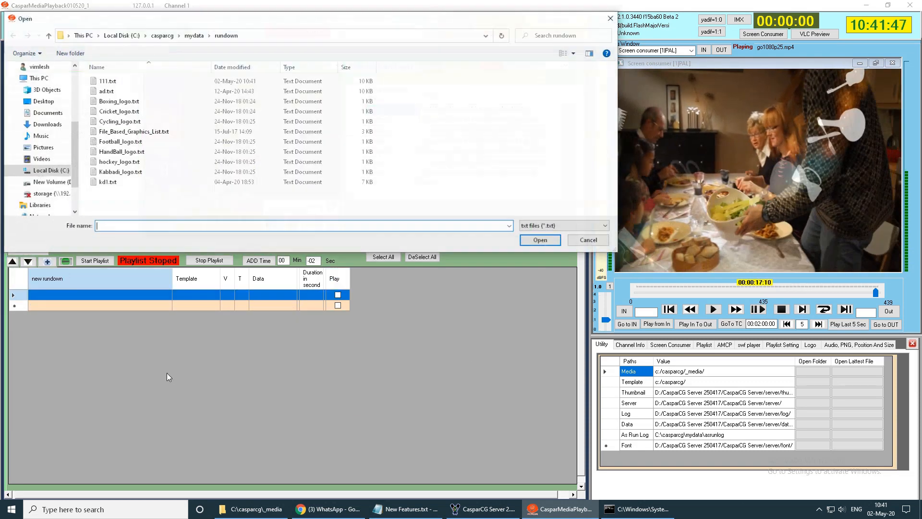
pyautogui.doubleClick(107, 82)
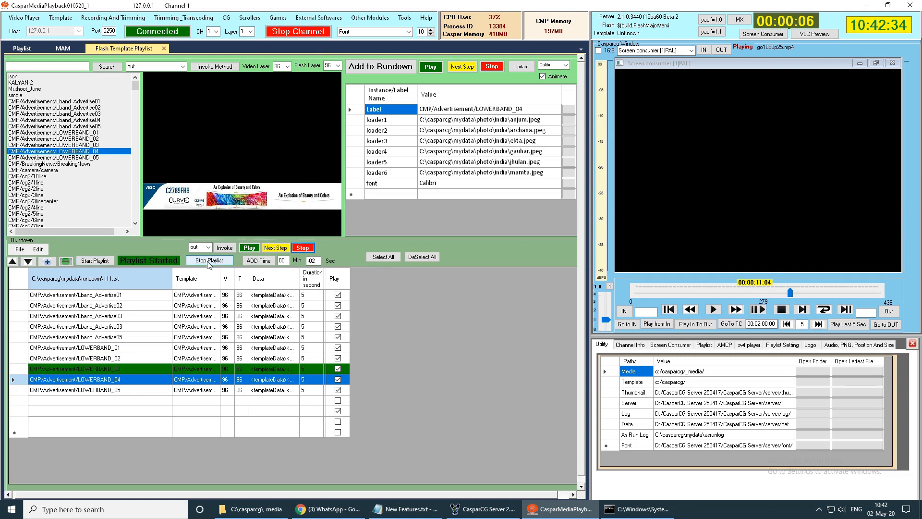
# - Check the scroll division item in the Notepad feature list, and open the Scroll And Breaking News module in CasparMediaPlayback
pyautogui.click(406, 509)
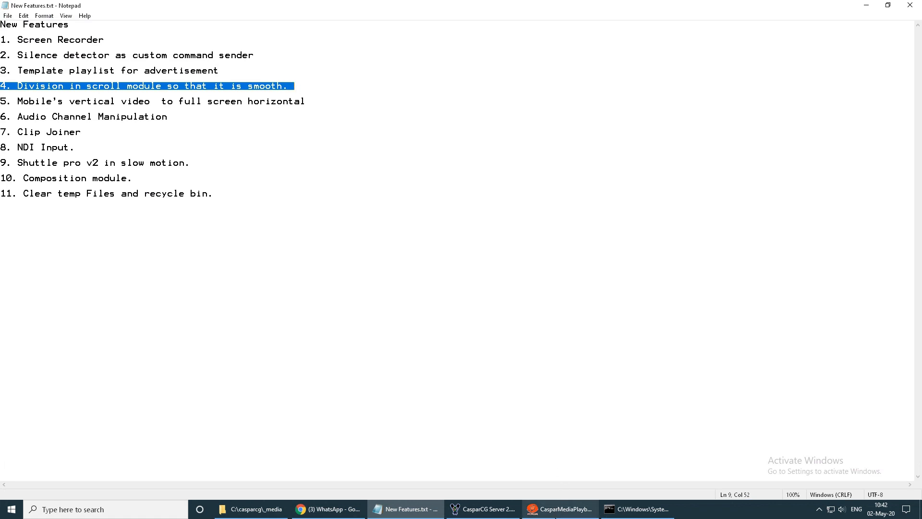
pyautogui.hotkey('alt', 'Tab')
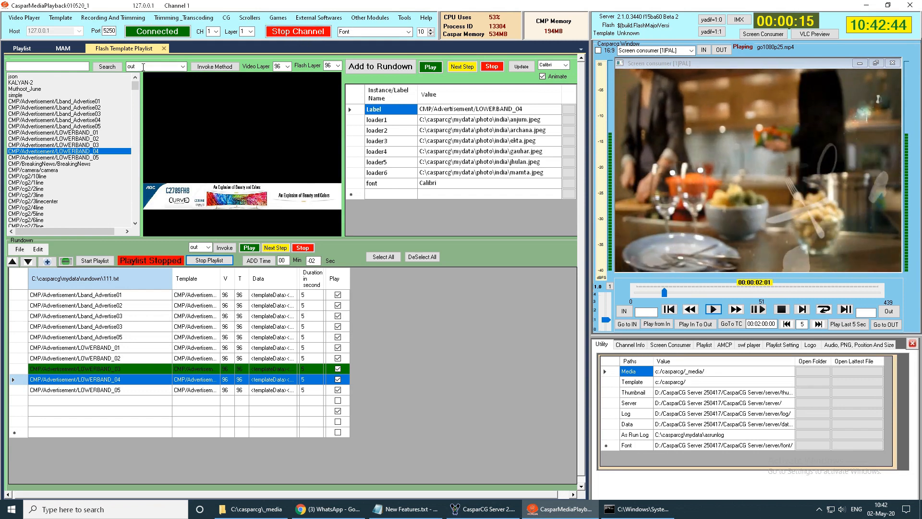
pyautogui.click(249, 18)
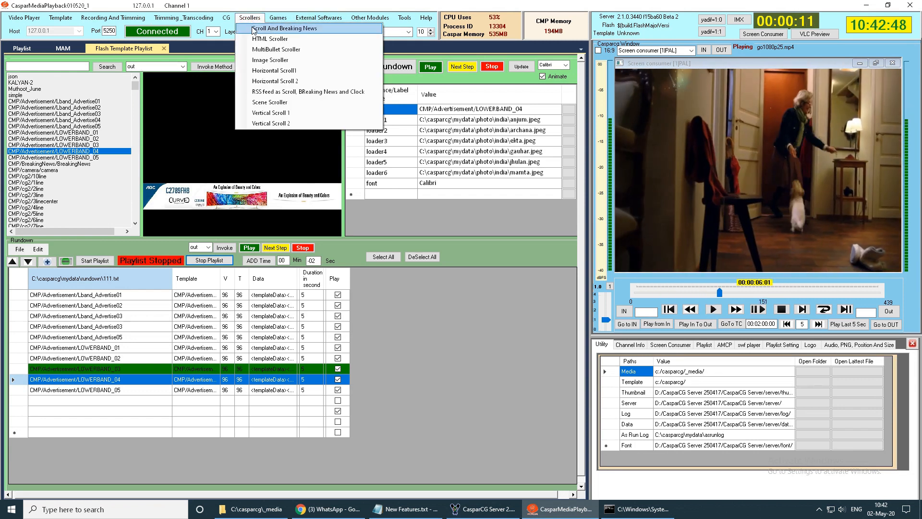
pyautogui.click(253, 29)
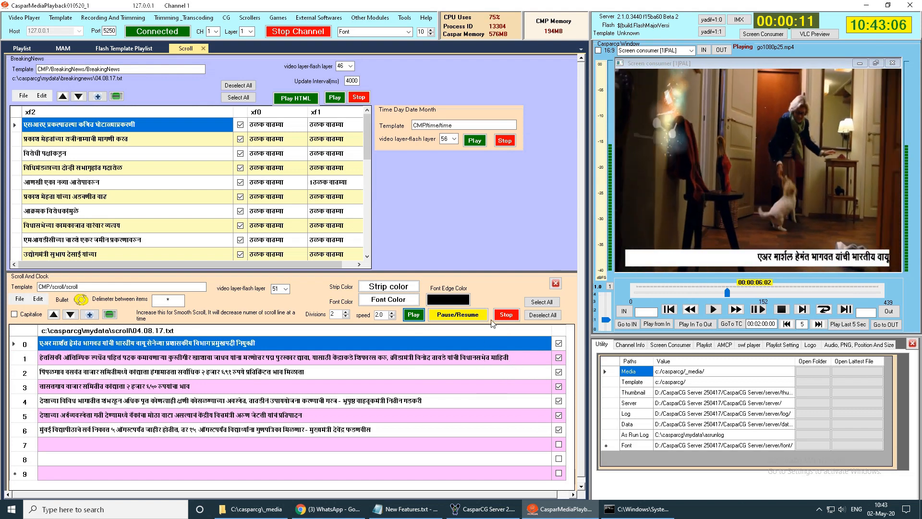
# - Load the korona text file into the Scroll And Clock section and look through its news lines
pyautogui.click(18, 299)
pyautogui.click(34, 320)
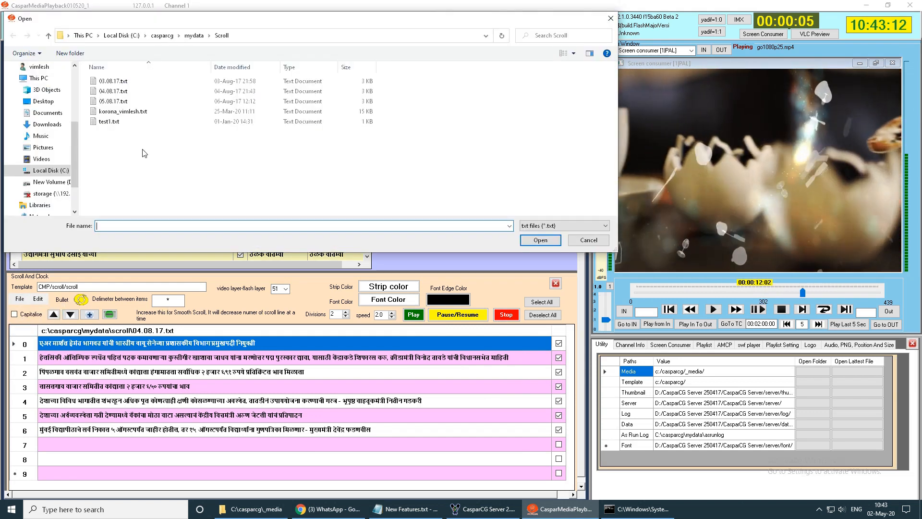
pyautogui.doubleClick(139, 112)
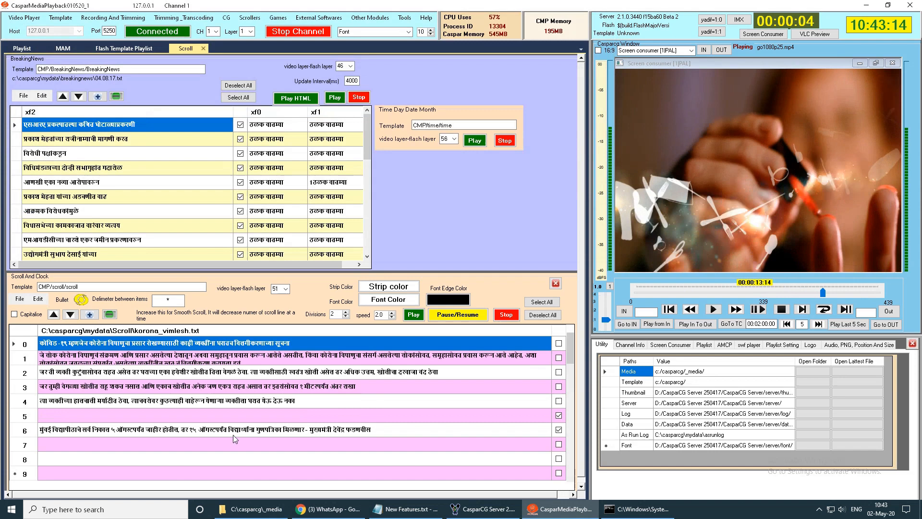
pyautogui.scroll(-7, 259, 423)
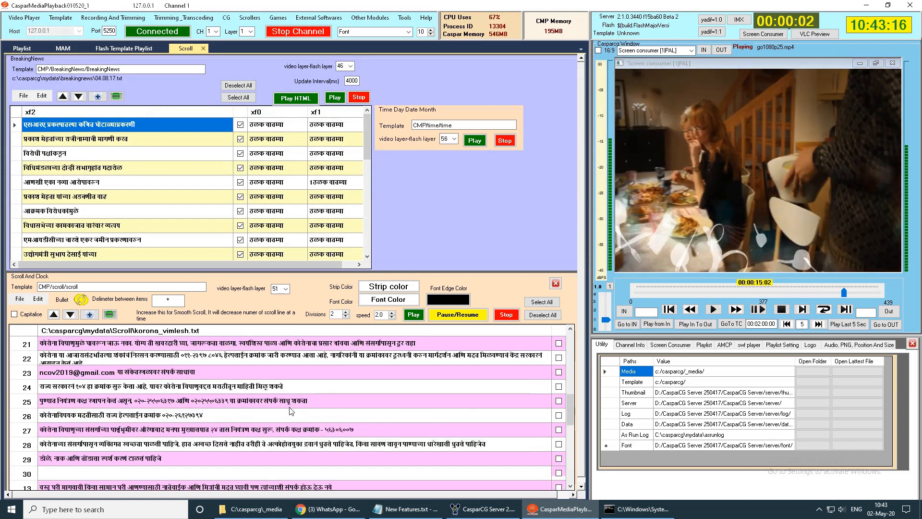
pyautogui.scroll(-7, 291, 410)
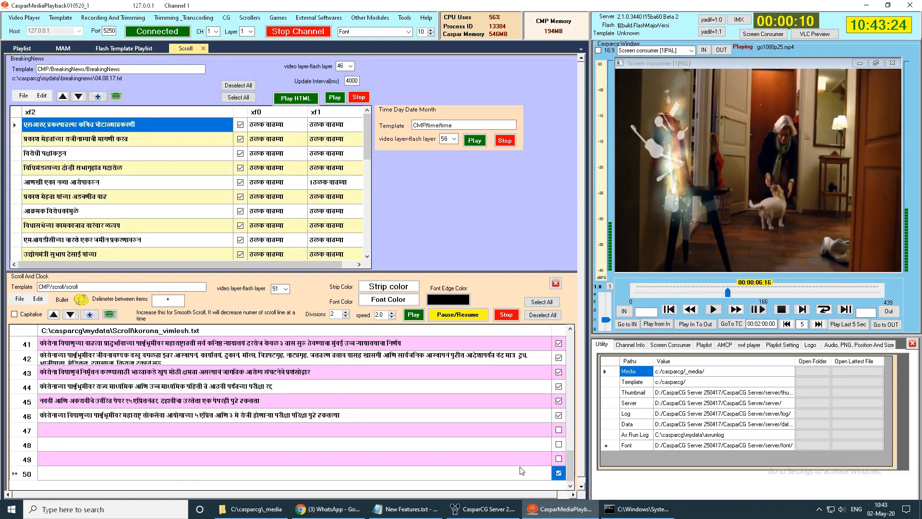
pyautogui.scroll(14, 457, 437)
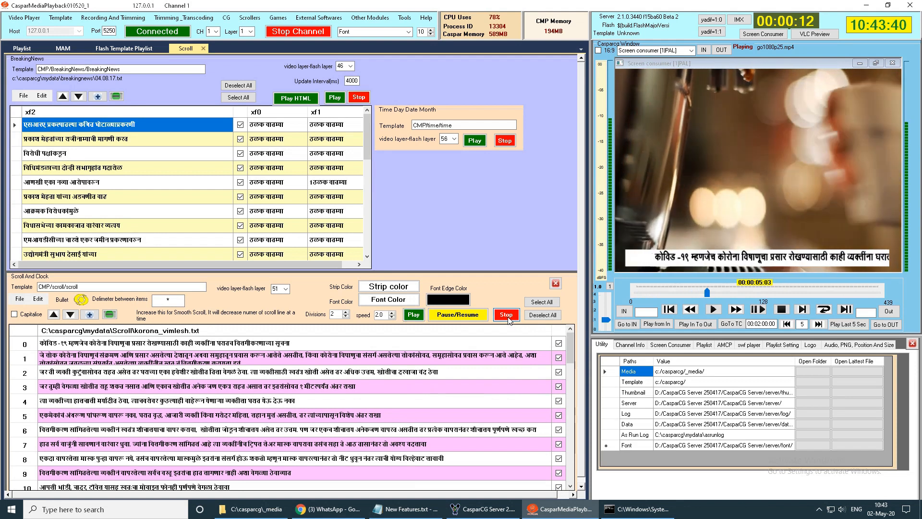
# - Set the scroll's Divisions to 8 for smoother movement and play the scroll
pyautogui.doubleClick(337, 314)
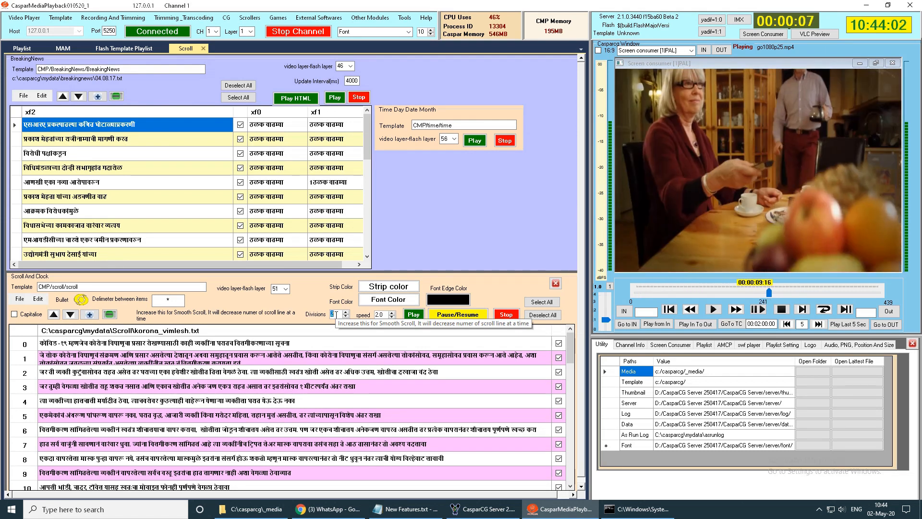
pyautogui.write('8')
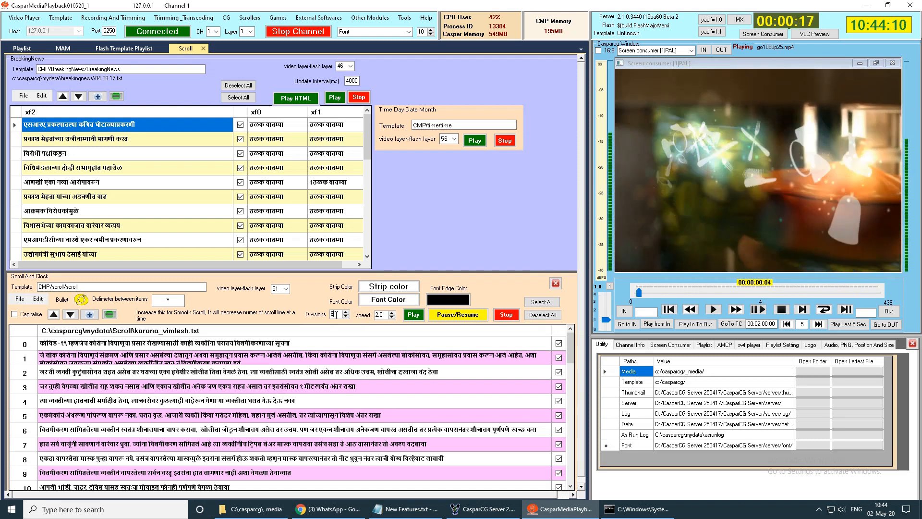
pyautogui.click(417, 315)
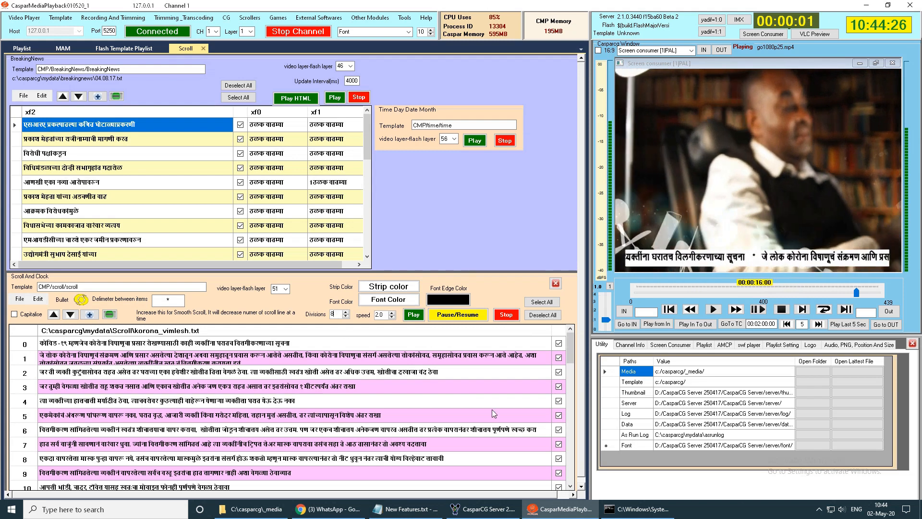
# - Switch to the New Features notes in Notepad and highlight item 5, "Mobile's vertical video to full screen horizontal"
pyautogui.click(406, 509)
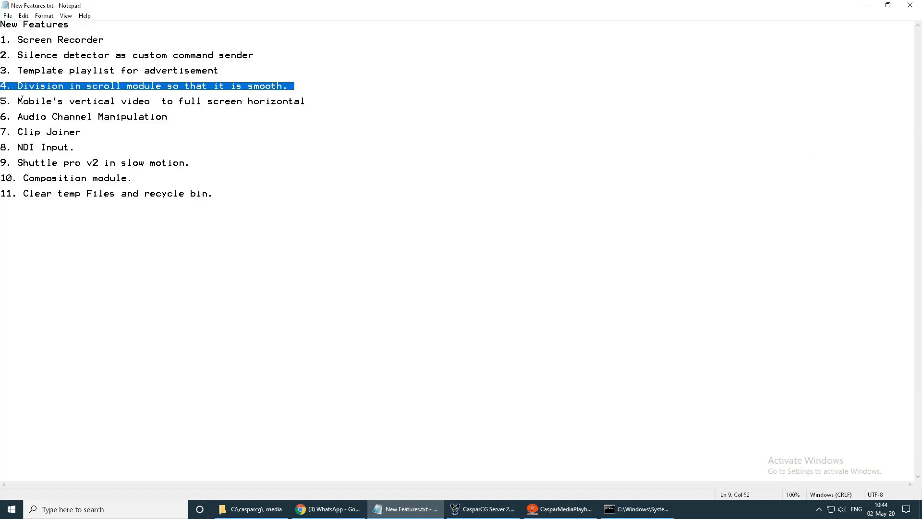
pyautogui.moveTo(17, 101); pyautogui.dragTo(122, 100)
pyautogui.moveTo(240, 102); pyautogui.dragTo(320, 106)
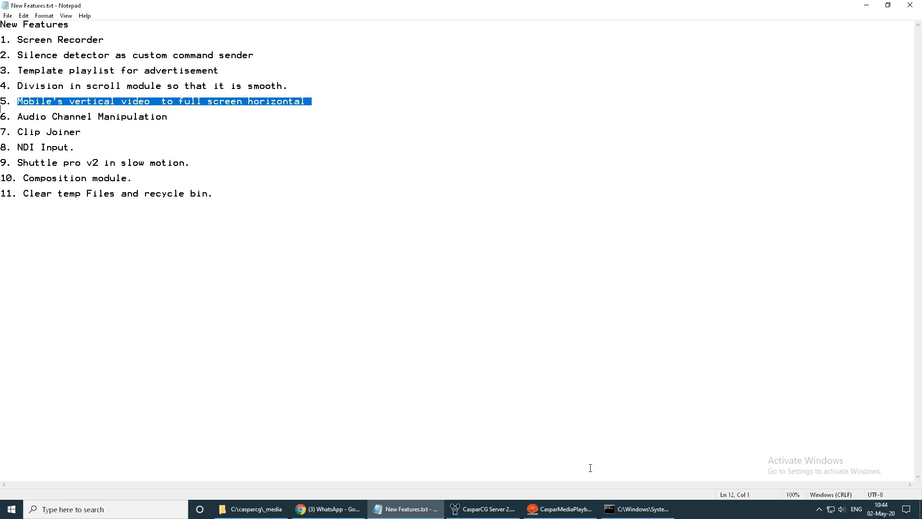
# - Switch to CasparMediaPlayback, close the Flash Template Playlist and Scroll modules, and open the Mixer module
pyautogui.click(559, 509)
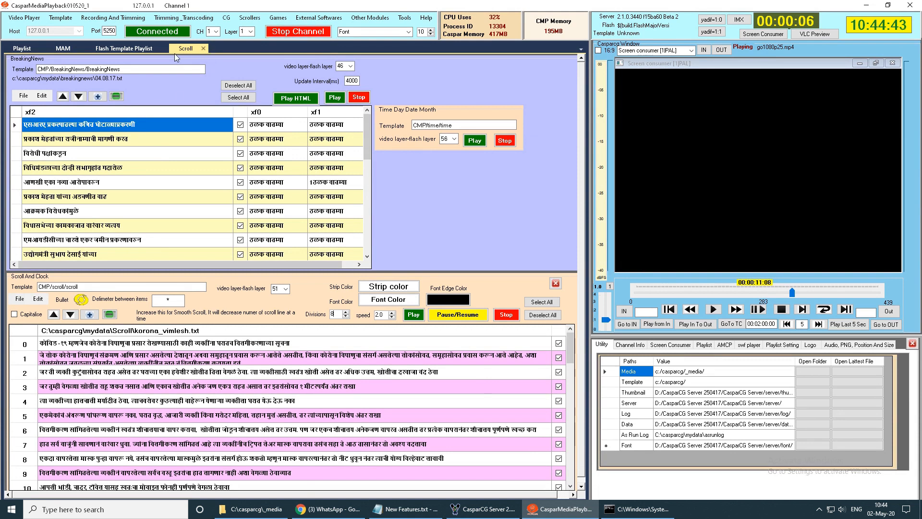
pyautogui.click(163, 49)
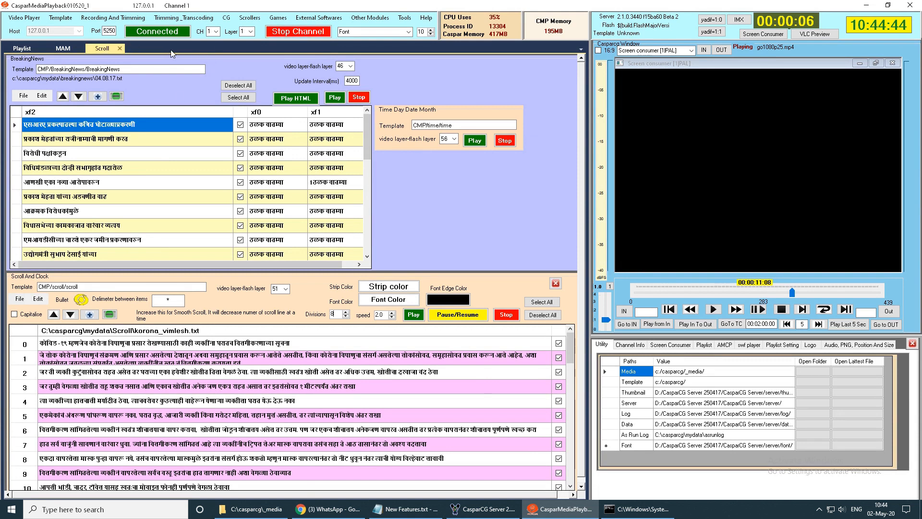
pyautogui.click(120, 48)
pyautogui.click(370, 18)
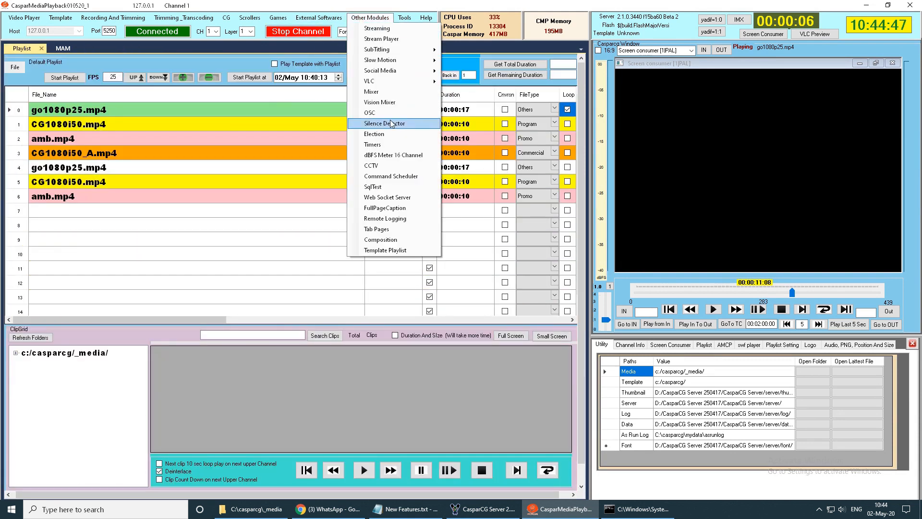
pyautogui.click(388, 92)
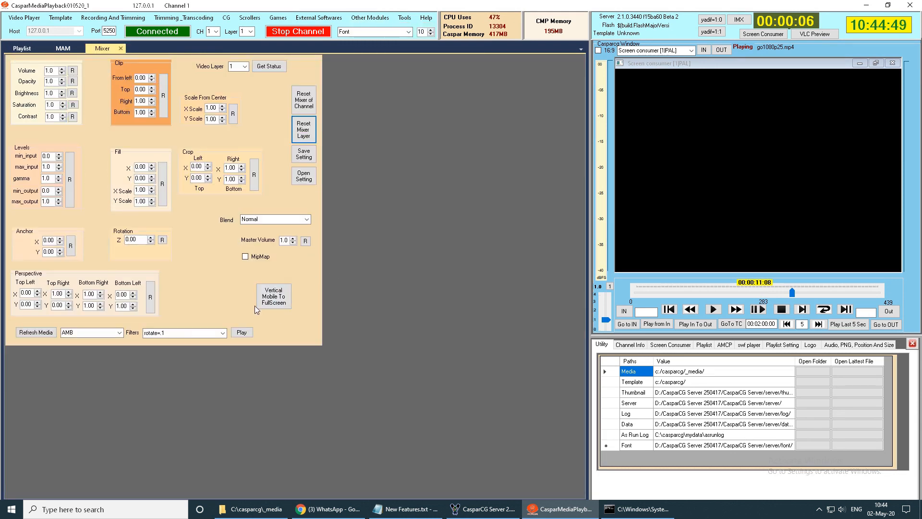
# - Search the C:\casparcg\_media folder in File Explorer for "mobil" and move the window clear of the Mixer controls
pyautogui.click(252, 509)
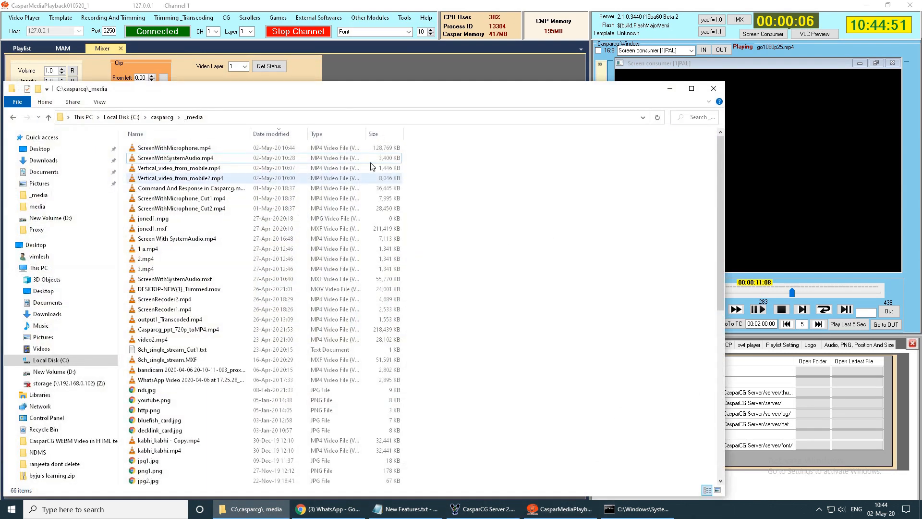
pyautogui.moveTo(328, 100); pyautogui.dragTo(383, 149)
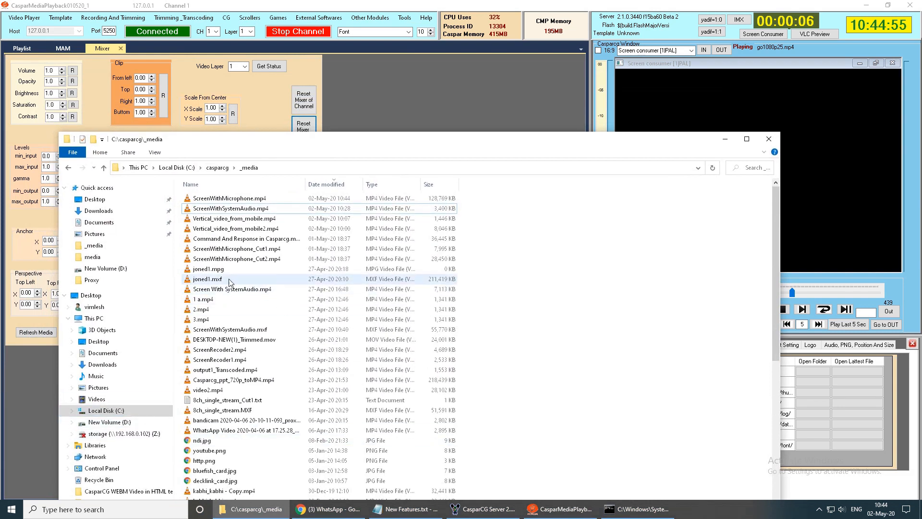
pyautogui.click(124, 413)
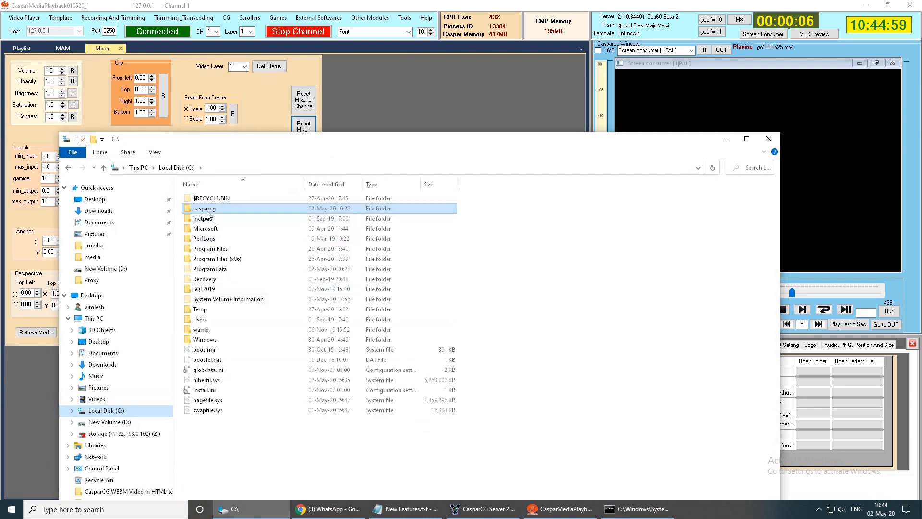
pyautogui.doubleClick(301, 220)
pyautogui.doubleClick(269, 199)
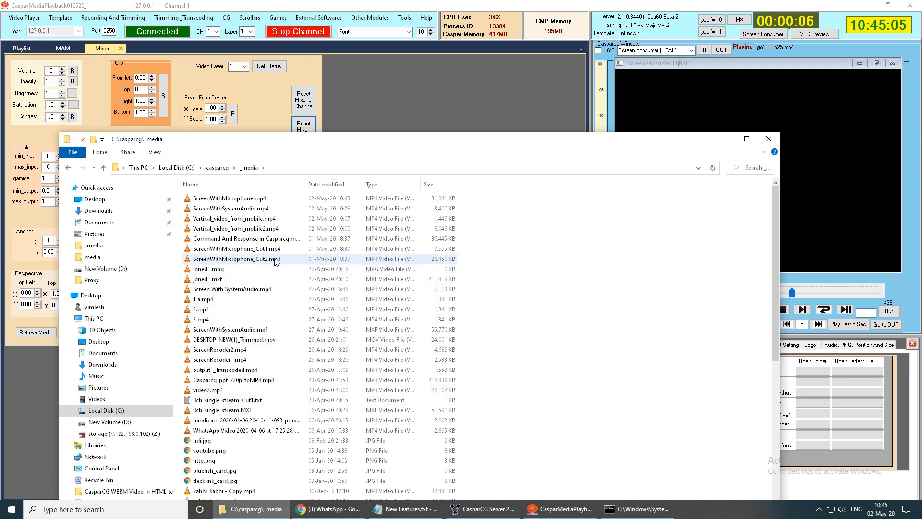
pyautogui.click(224, 186)
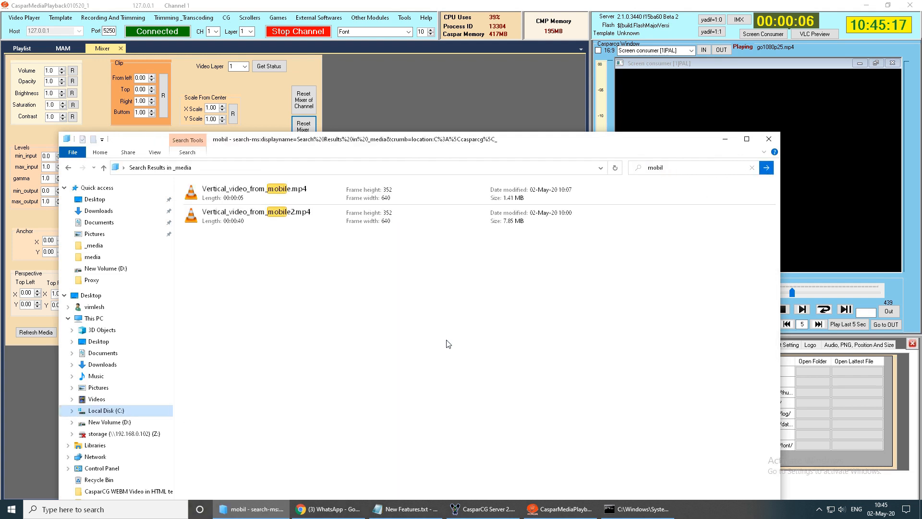
pyautogui.moveTo(523, 139); pyautogui.dragTo(521, 377)
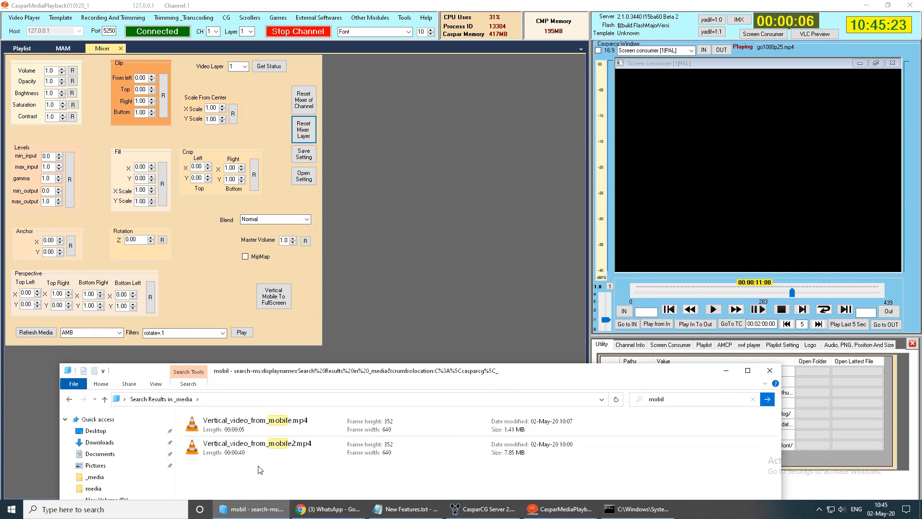
# - Play Vertical_video_from_mobile.mp4 on the channel and apply Vertical Mobile To FullScreen to it
pyautogui.moveTo(250, 431); pyautogui.dragTo(755, 411)
pyautogui.click(337, 463)
pyautogui.click(258, 426)
pyautogui.moveTo(258, 429); pyautogui.dragTo(757, 141)
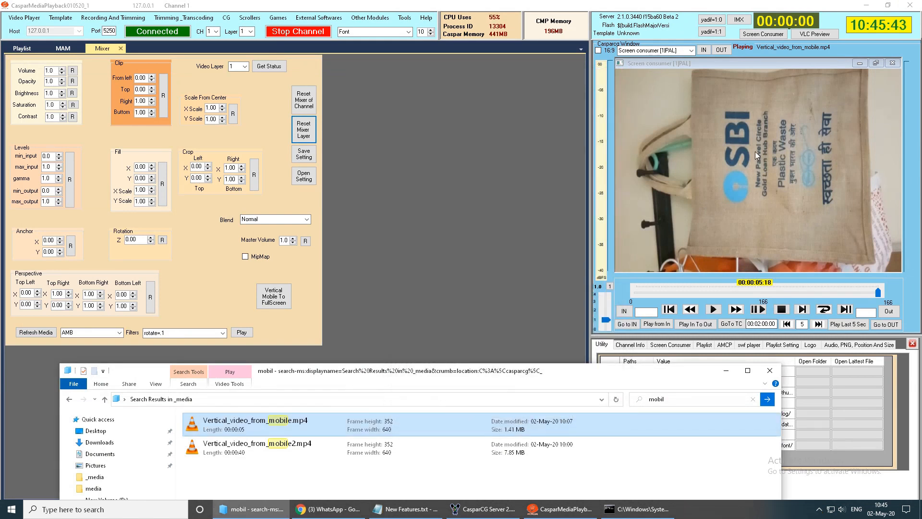
pyautogui.click(270, 305)
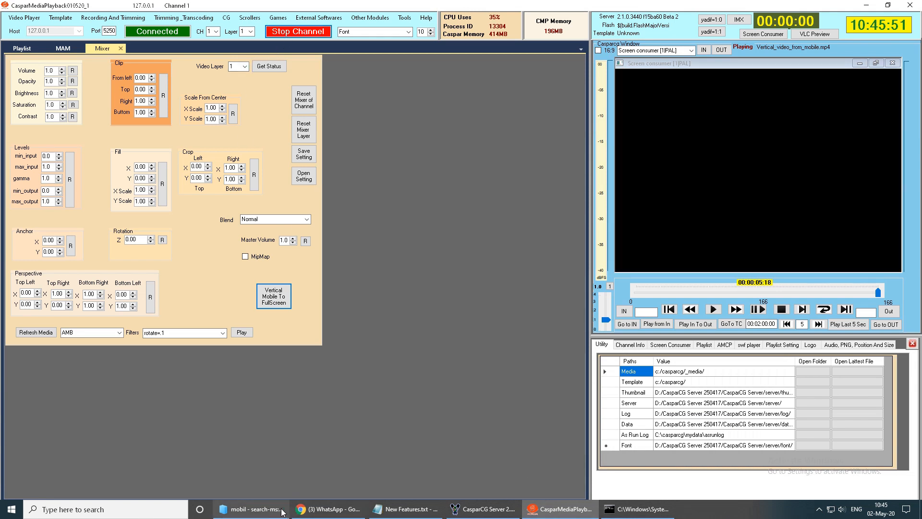
# - Play Vertical_video_from_mobile2.mp4 on the channel, compare it with its VLC playback, and apply Vertical Mobile To FullScreen
pyautogui.click(242, 508)
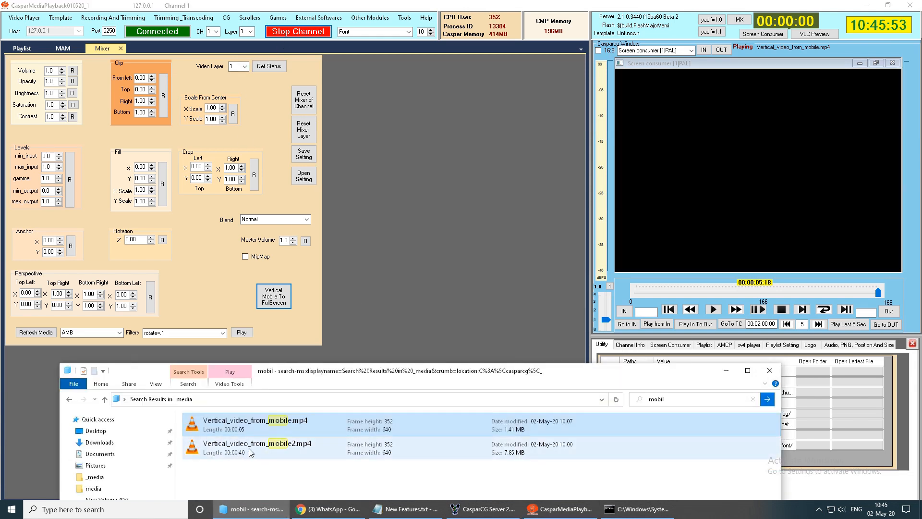
pyautogui.moveTo(250, 452); pyautogui.dragTo(758, 122)
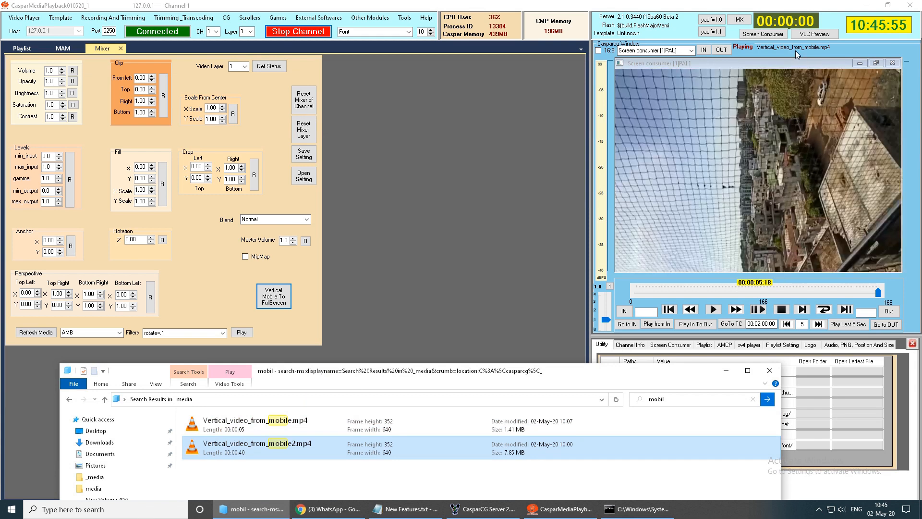
pyautogui.doubleClick(274, 449)
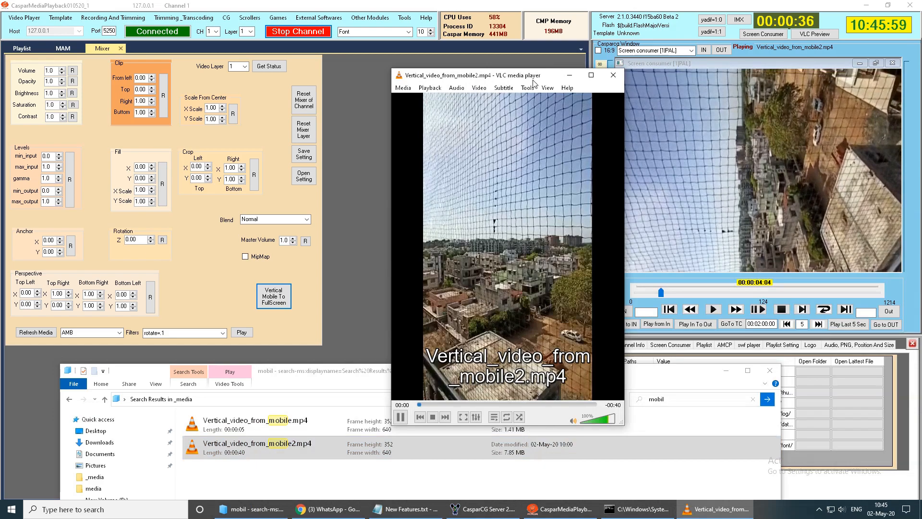
pyautogui.moveTo(551, 75); pyautogui.dragTo(392, 85)
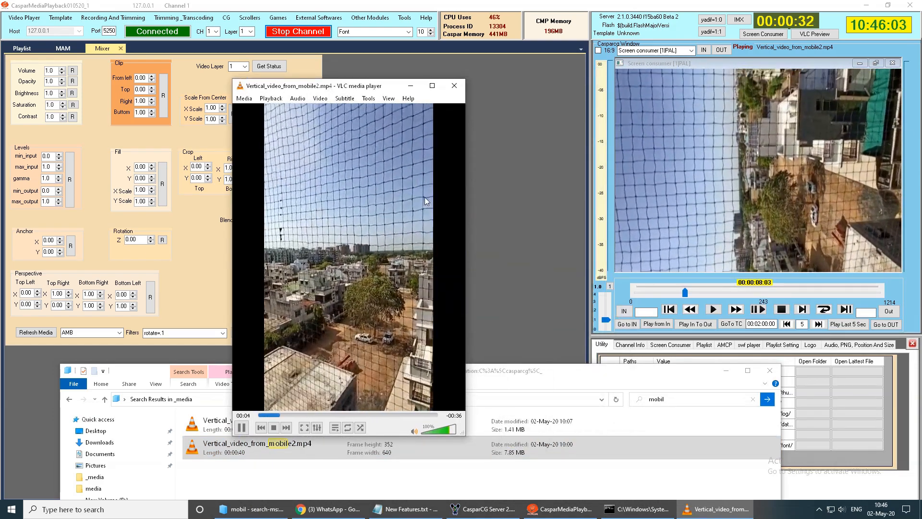
pyautogui.click(455, 85)
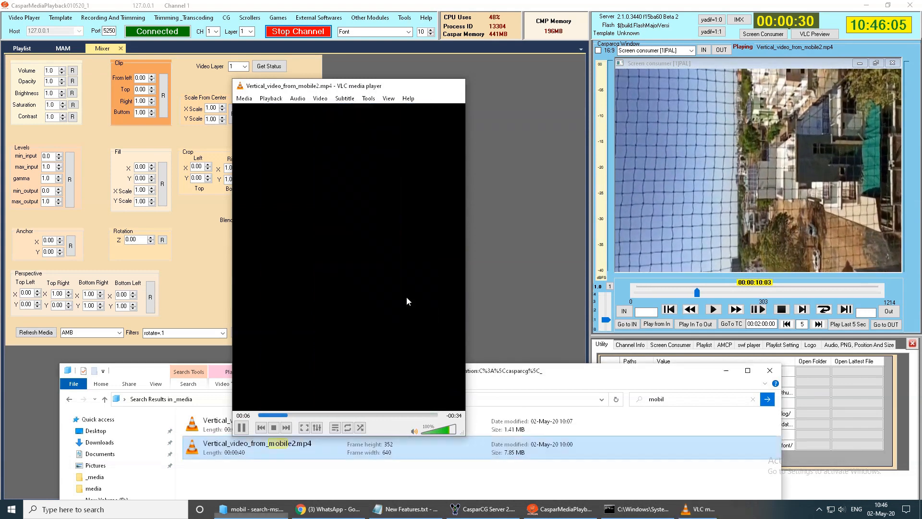
pyautogui.click(402, 267)
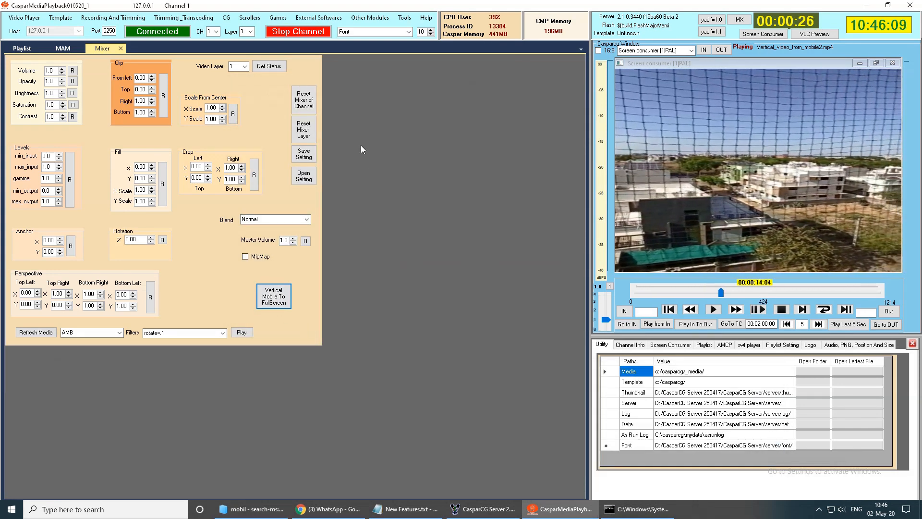
# - Highlight item 6, "Audio Channel Manipulation", in the Notepad New Features list and return to CasparMediaPlayback
pyautogui.click(408, 509)
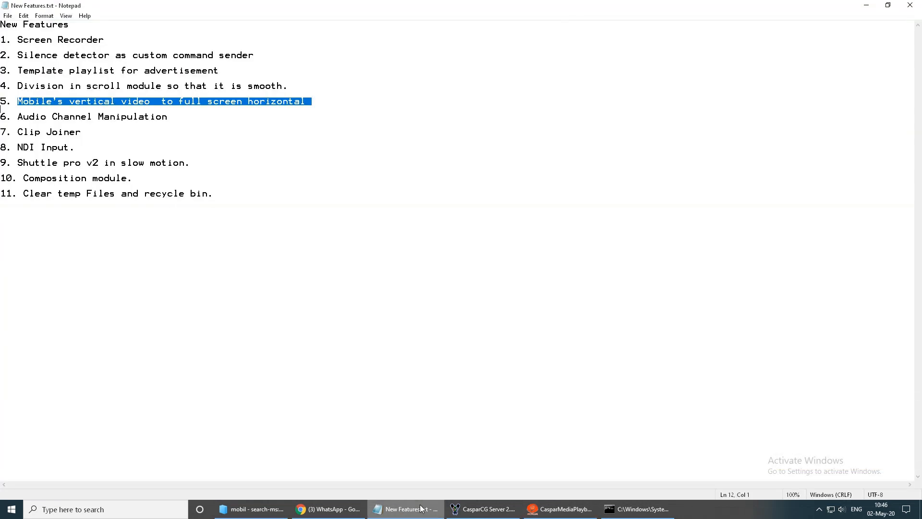
pyautogui.click(19, 116)
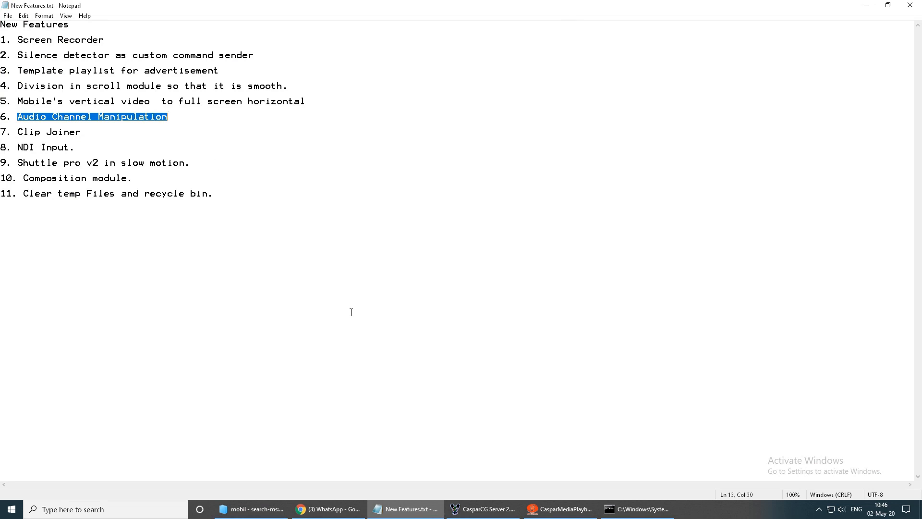
pyautogui.click(571, 509)
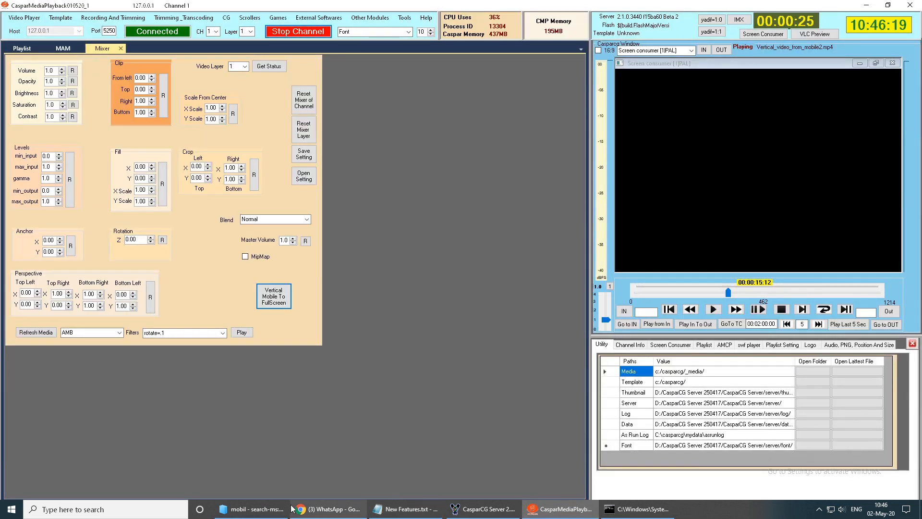
# - Search the Playlist module's media clips for 8ch, add 8ch_single_stream.MXF to playlist row 9 and play it
pyautogui.click(22, 49)
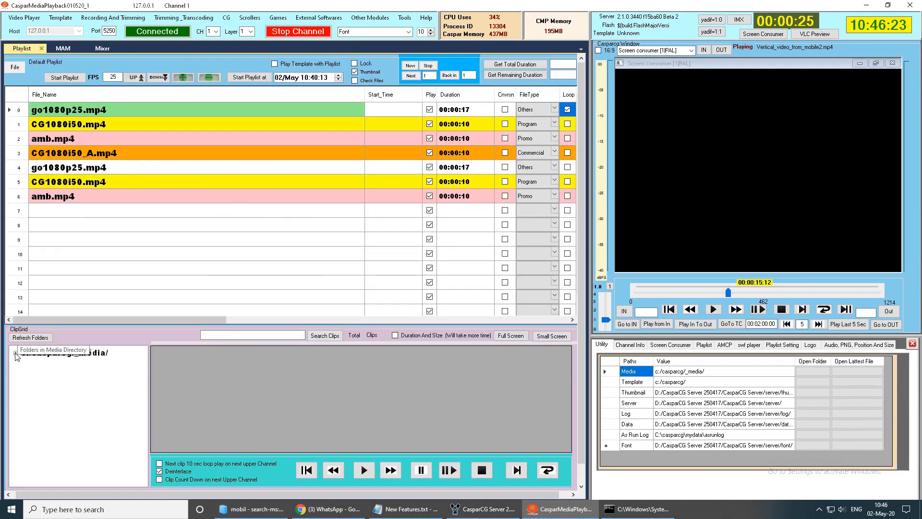
pyautogui.click(16, 355)
pyautogui.click(325, 335)
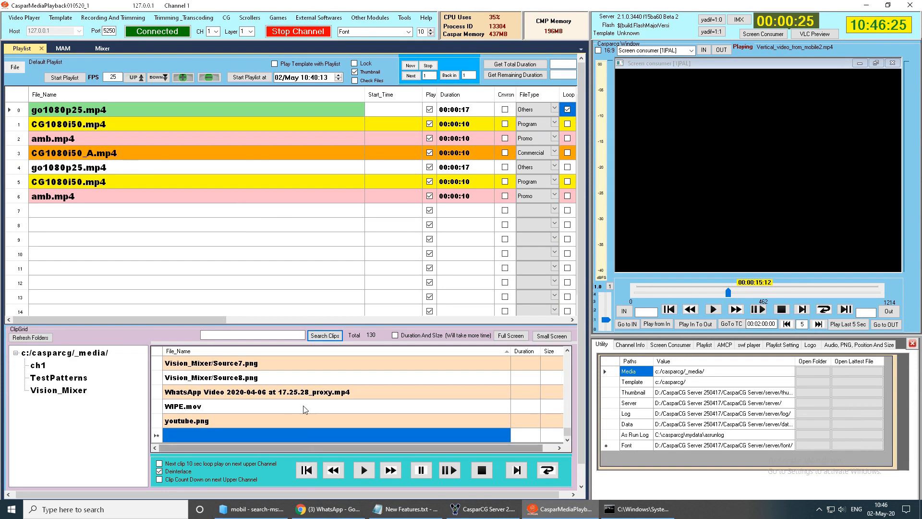
pyautogui.scroll(12, 303, 410)
pyautogui.scroll(5, 282, 402)
pyautogui.scroll(10, 282, 402)
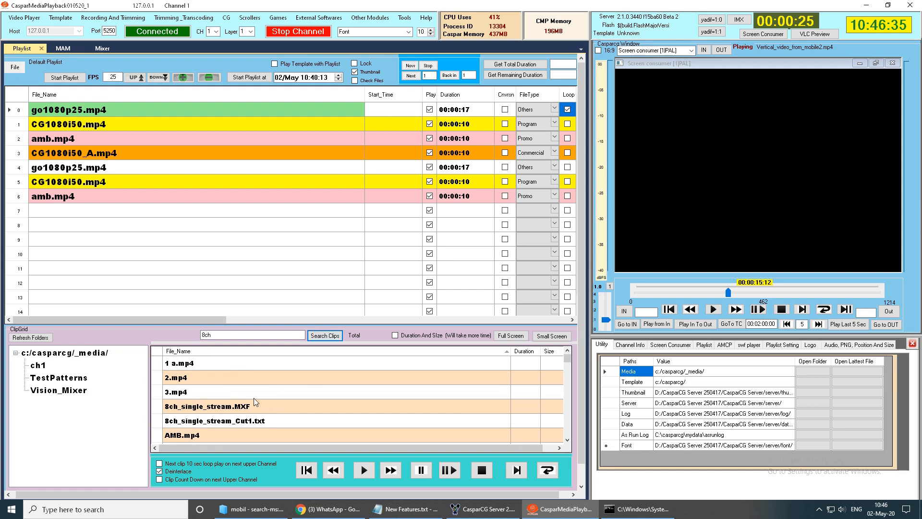
pyautogui.click(222, 410)
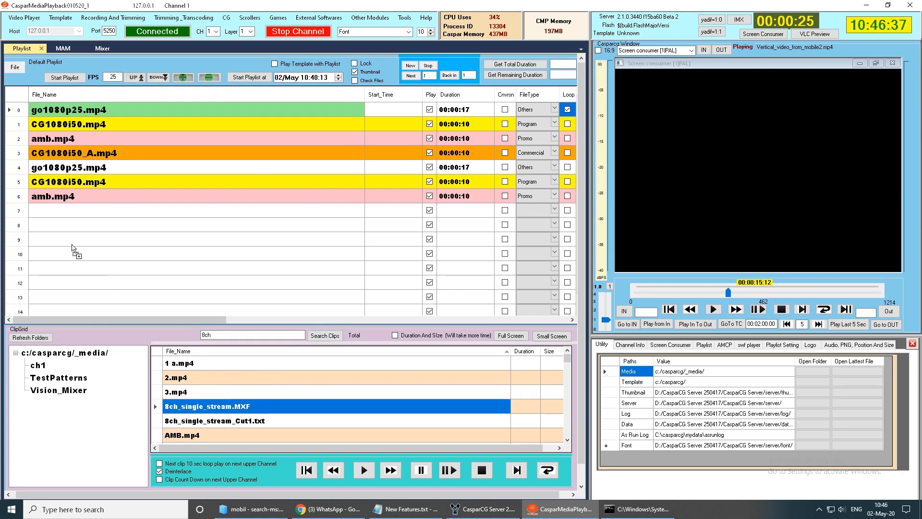
pyautogui.click(69, 242)
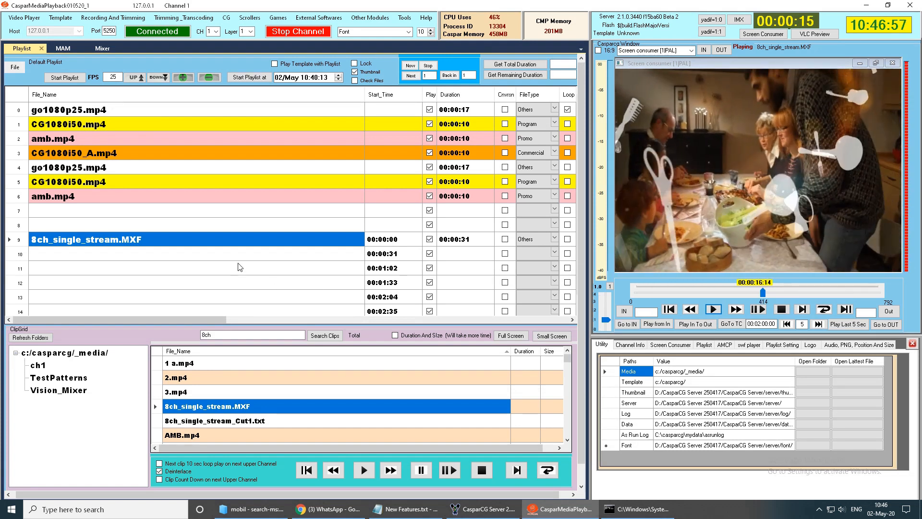
# - Insert the L_To_Both audio channel layout filter on 8ch_single_stream.MXF in playlist row 9 and replay the clip
pyautogui.rightClick(134, 239)
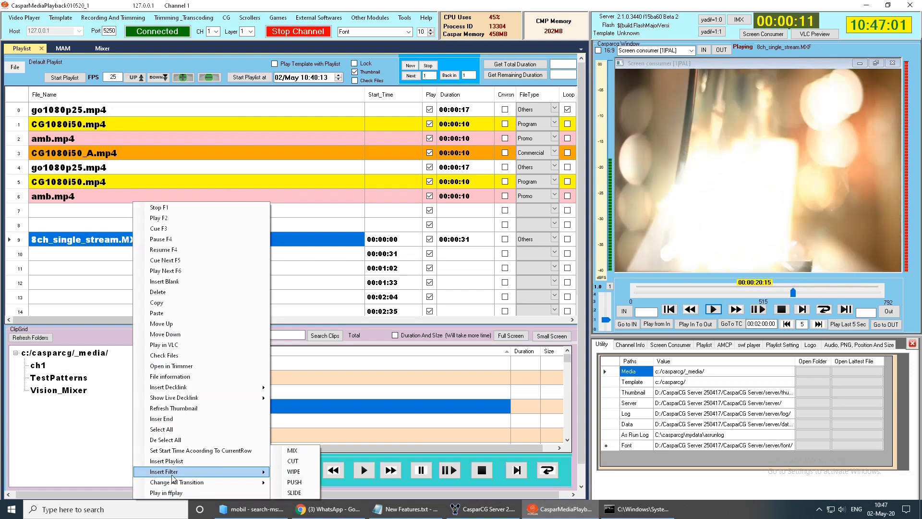
pyautogui.moveTo(202, 472)
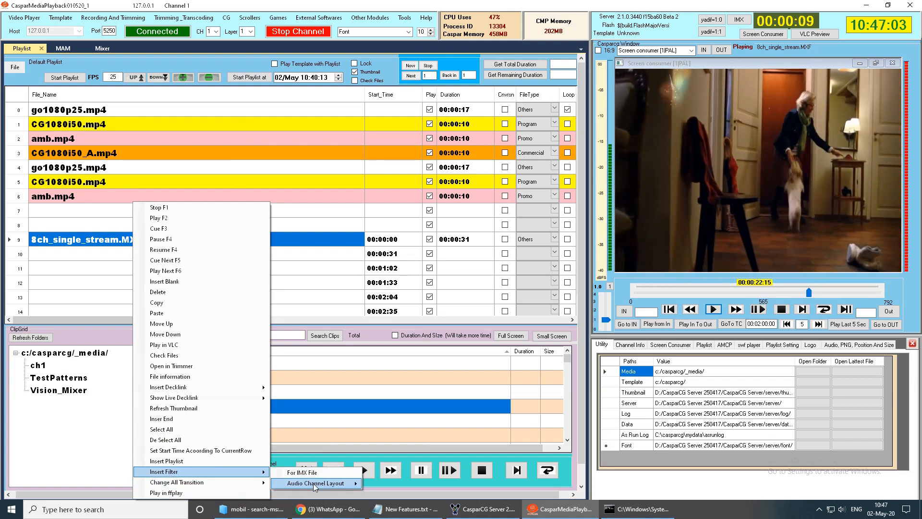
pyautogui.moveTo(345, 482)
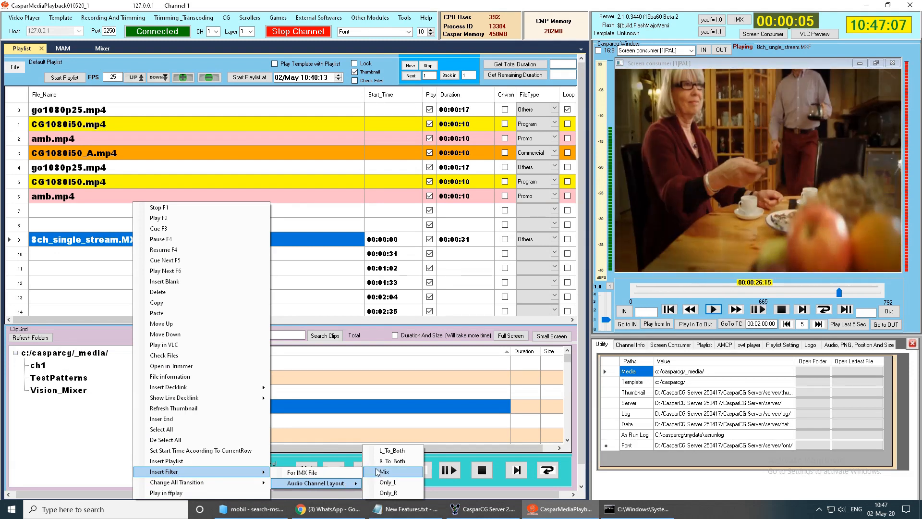
pyautogui.click(402, 450)
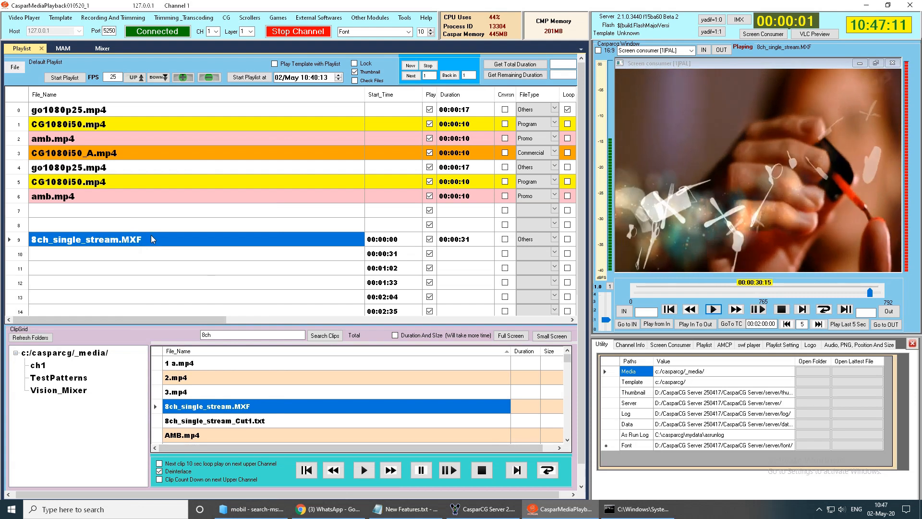
pyautogui.moveTo(140, 319); pyautogui.dragTo(367, 318)
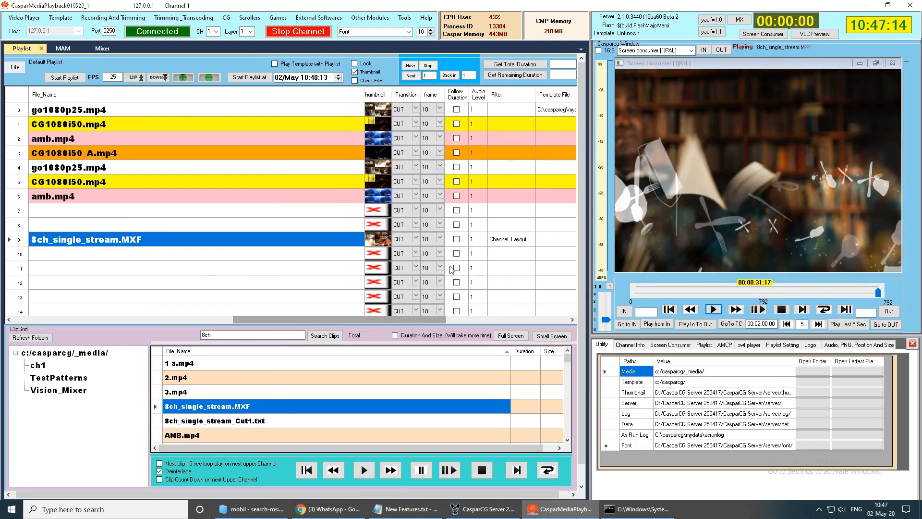
pyautogui.click(509, 242)
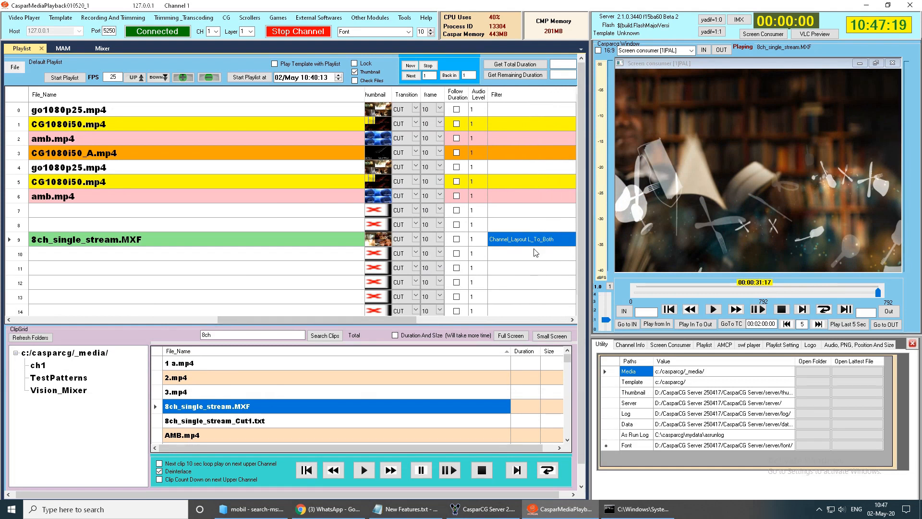
pyautogui.rightClick(115, 242)
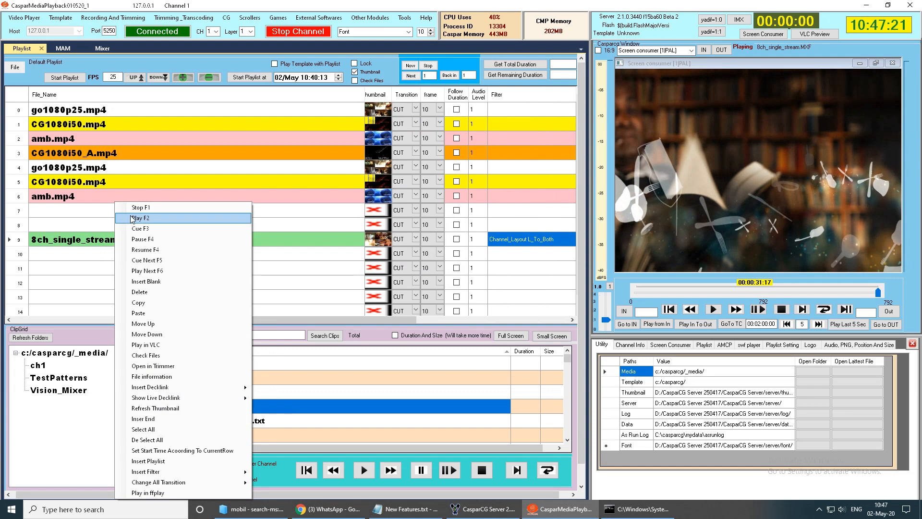
pyautogui.click(133, 219)
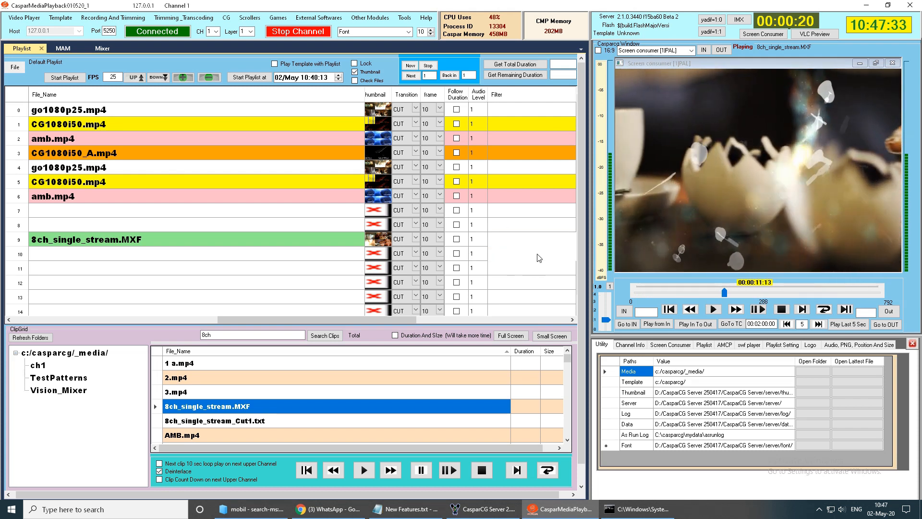
# - Insert the Only_R audio channel layout filter on 8ch_single_stream.MXF in playlist row 9 and replay the clip
pyautogui.rightClick(196, 245)
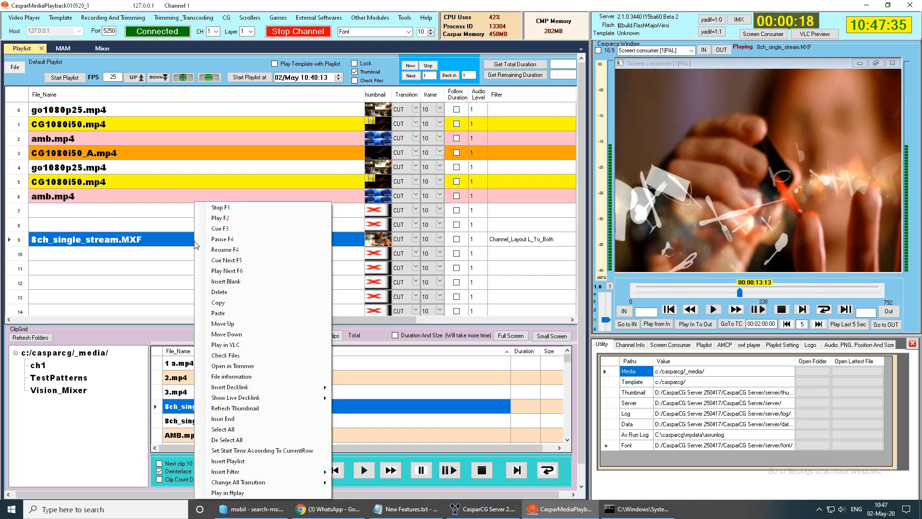
pyautogui.moveTo(239, 473)
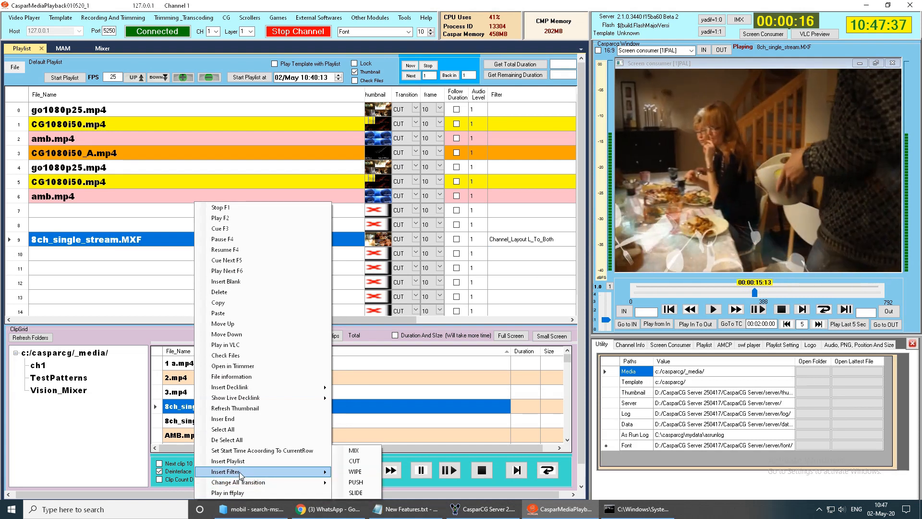
pyautogui.moveTo(391, 482)
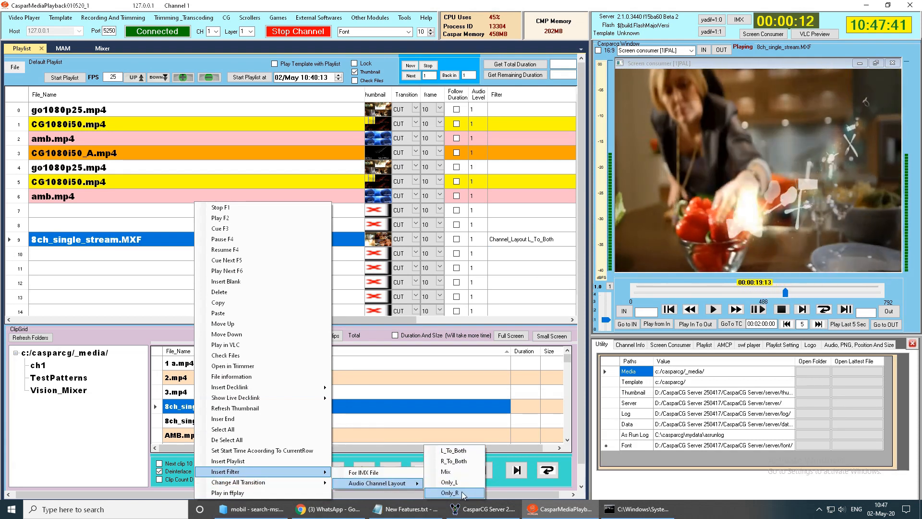
pyautogui.click(461, 492)
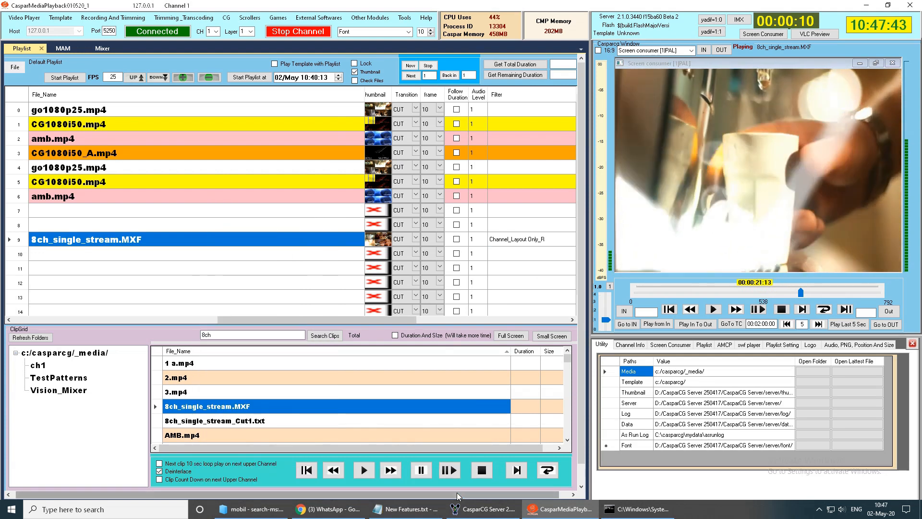
pyautogui.rightClick(221, 245)
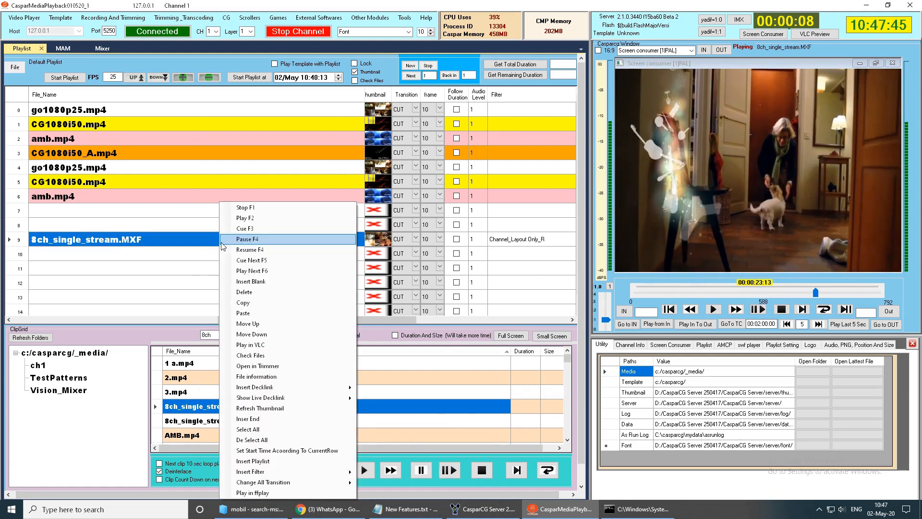
pyautogui.click(255, 226)
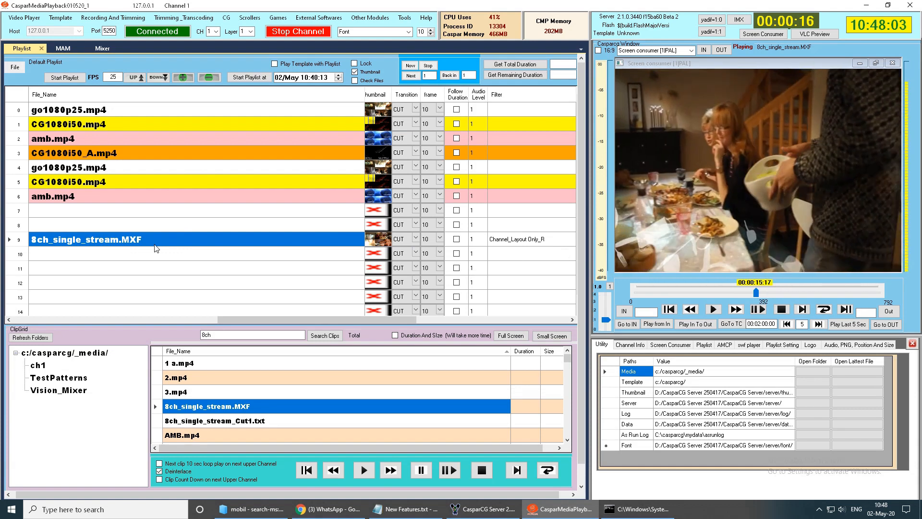
# - Clear the filter in playlist row 9 and test Audio Only_L and Audio Only_R in the dBFS Meter 16 Channel module
pyautogui.click(512, 239)
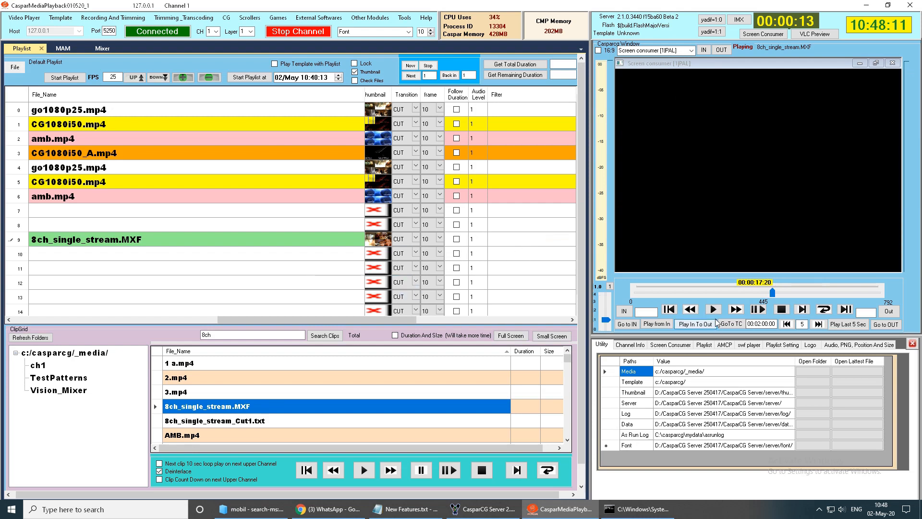
pyautogui.click(370, 18)
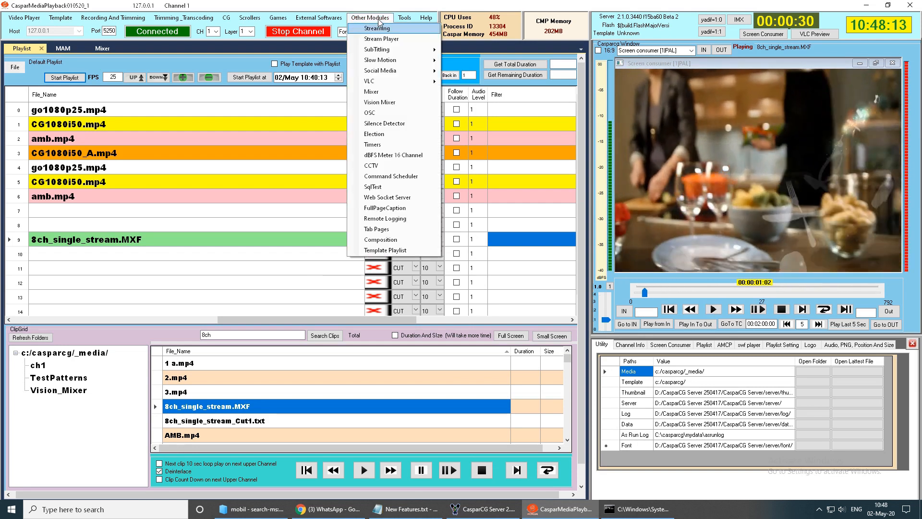
pyautogui.click(377, 155)
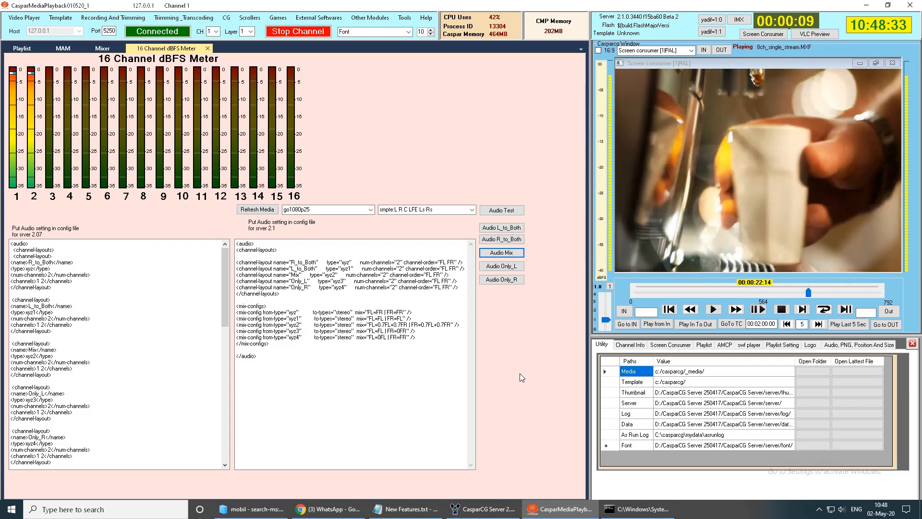
pyautogui.click(499, 267)
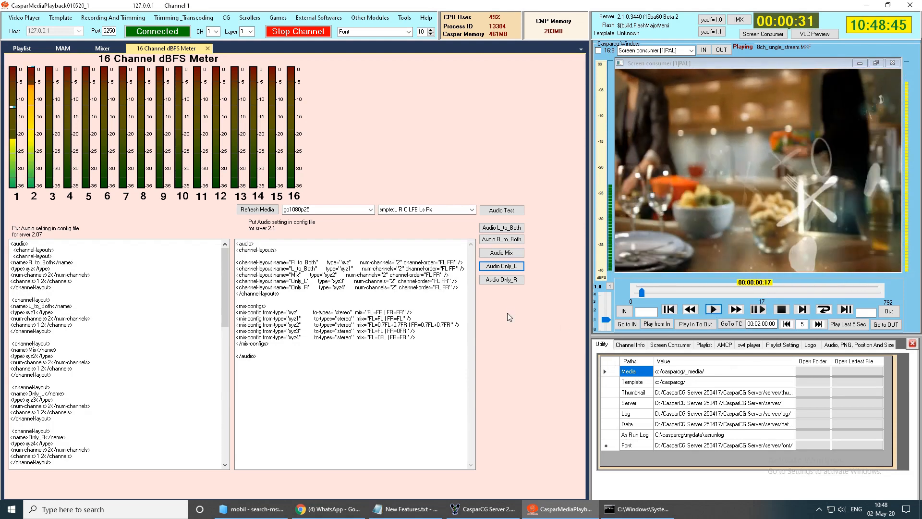
pyautogui.click(503, 283)
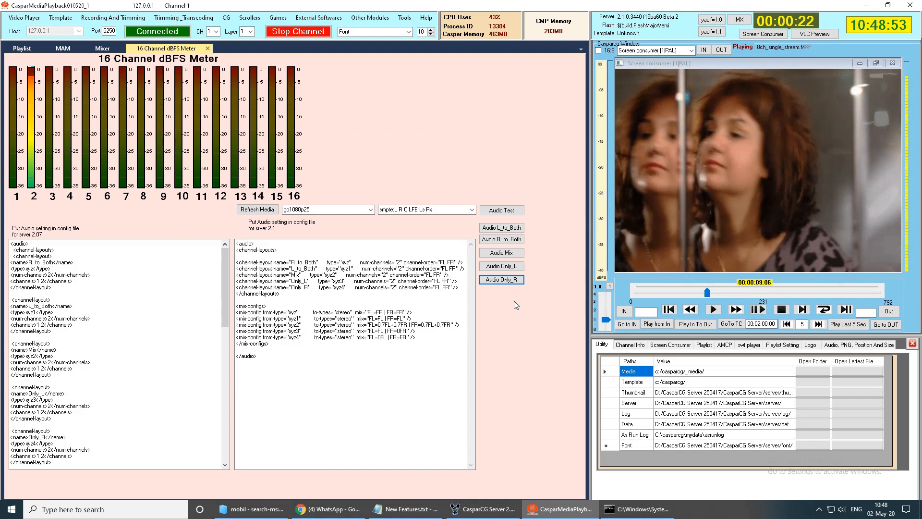
# - Highlight item 7, "Clip Joiner", in the Notepad feature list and open the Trimmer module's Clip Joinder in CasparMediaPlayback
pyautogui.click(416, 511)
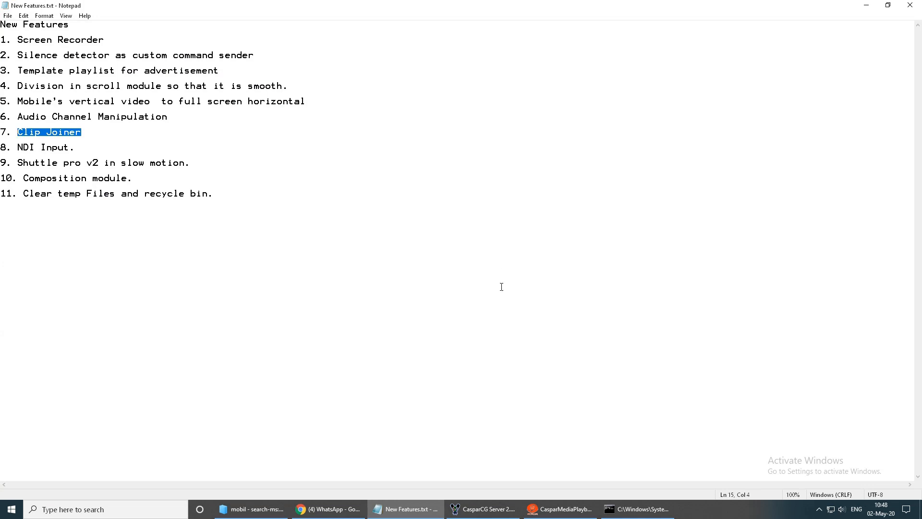
pyautogui.click(558, 514)
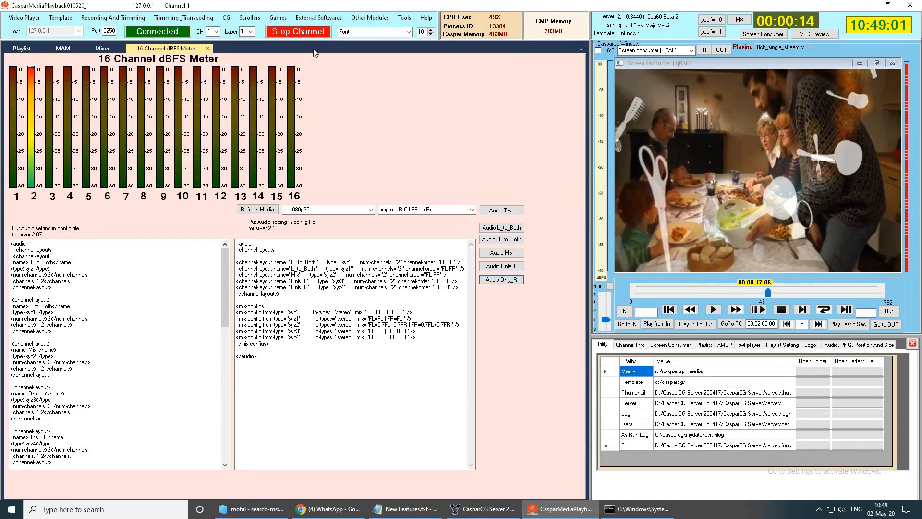
pyautogui.click(118, 19)
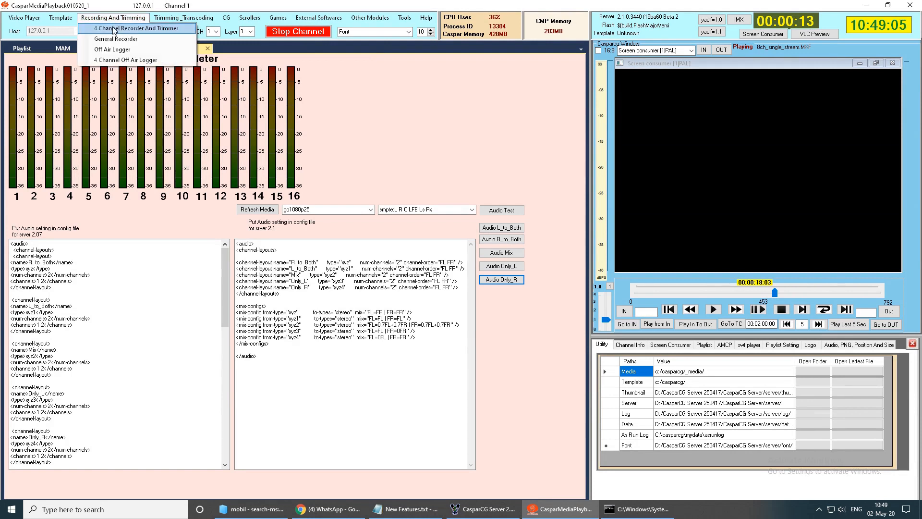
pyautogui.click(115, 28)
pyautogui.click(169, 19)
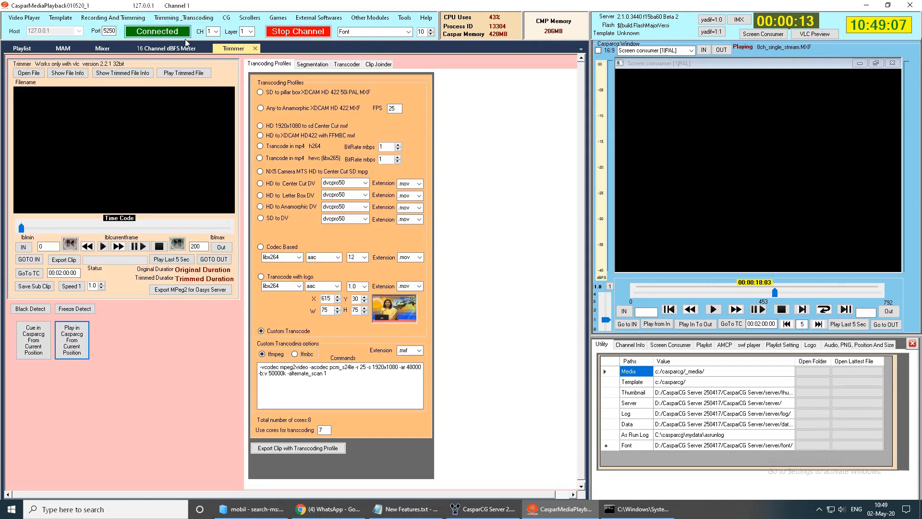
pyautogui.click(378, 64)
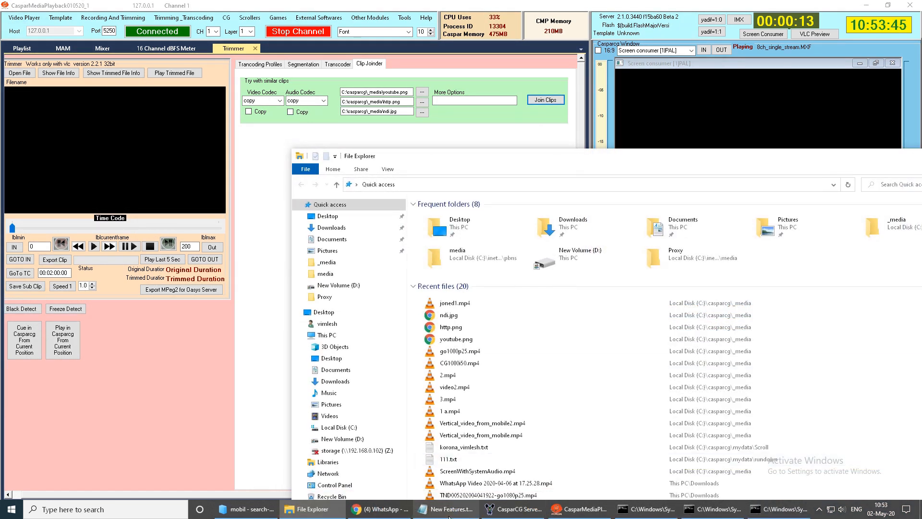
# - Switch to File Explorer and open the C:\casparcg\_media folder
pyautogui.click(449, 516)
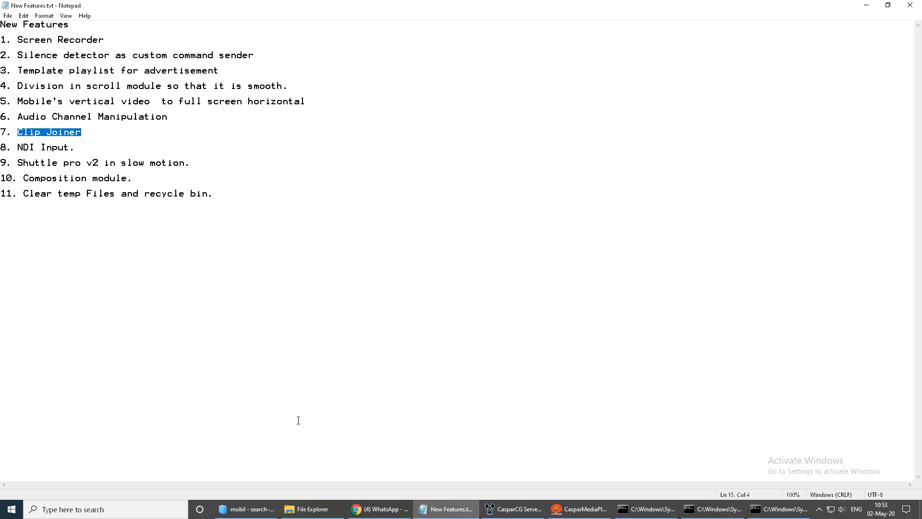
pyautogui.click(308, 512)
pyautogui.moveTo(471, 167); pyautogui.dragTo(263, 54)
pyautogui.click(144, 314)
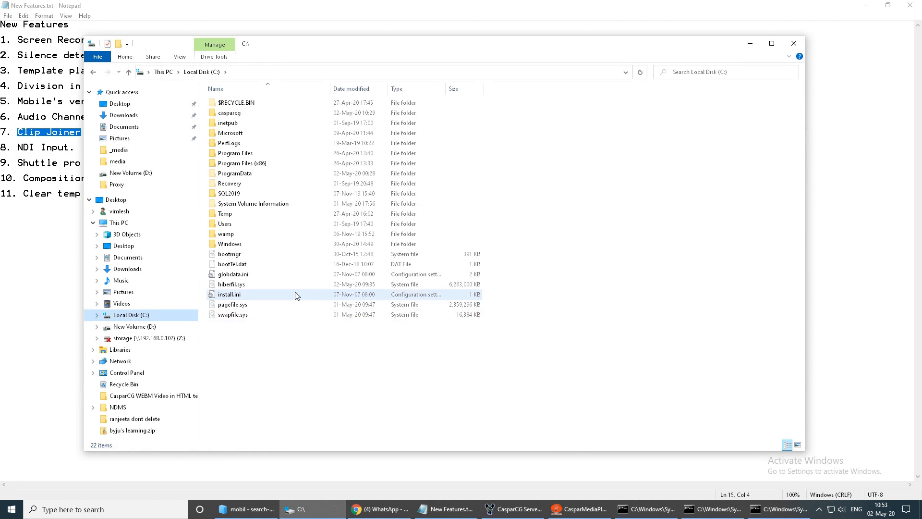
pyautogui.doubleClick(246, 122)
pyautogui.doubleClick(235, 102)
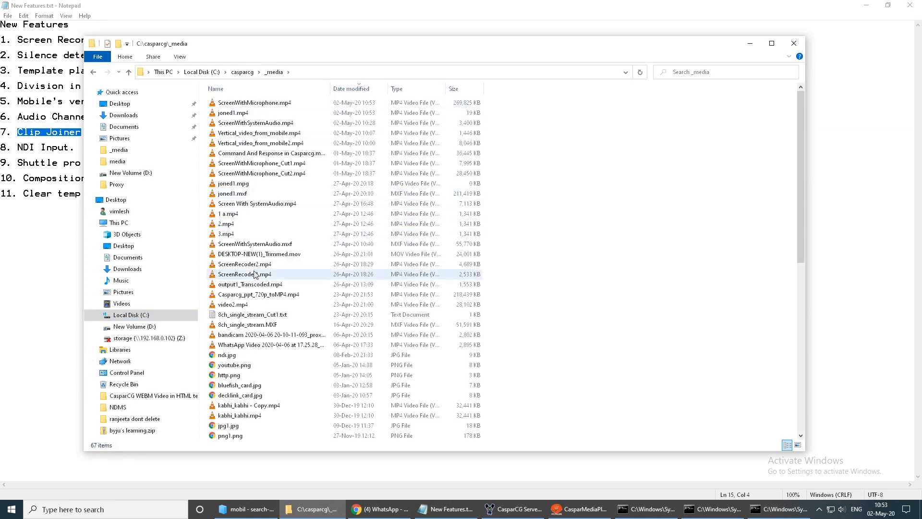
# - Preview go1080p25.mp4 and CG1080i50.mp4 from the _media folder in VLC, closing the player after each clip
pyautogui.press('g')
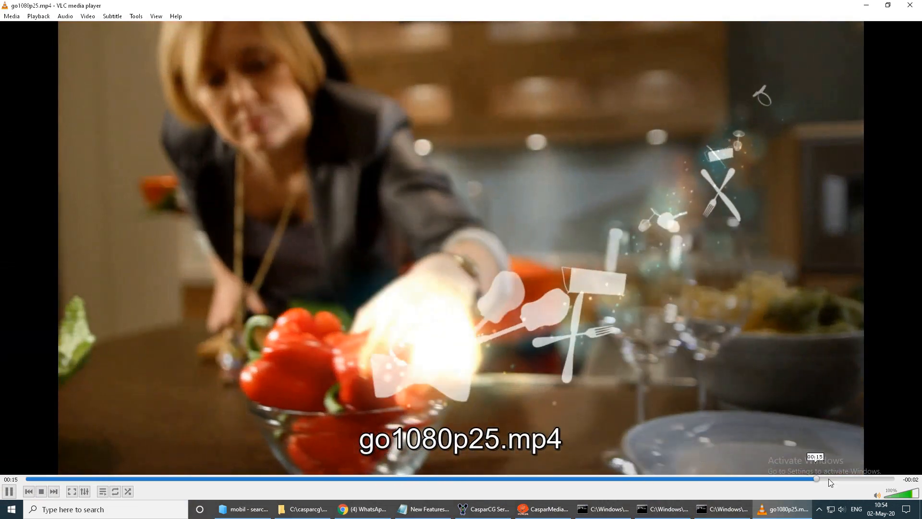
pyautogui.moveTo(828, 478); pyautogui.dragTo(667, 476)
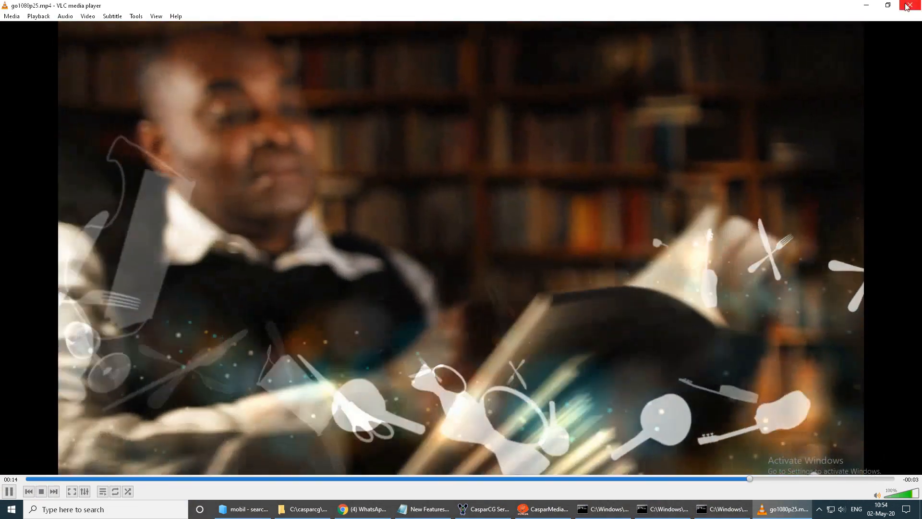
pyautogui.click(912, 5)
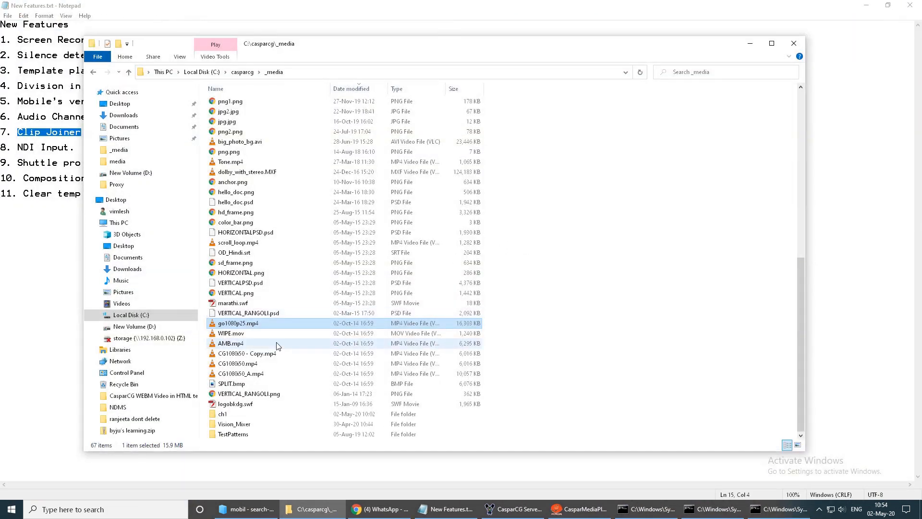
pyautogui.click(234, 365)
pyautogui.doubleClick(233, 365)
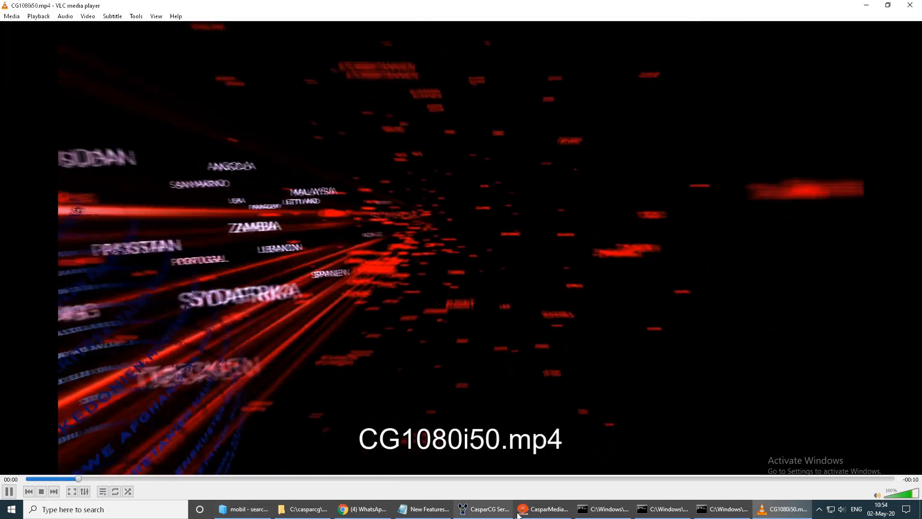
pyautogui.click(910, 6)
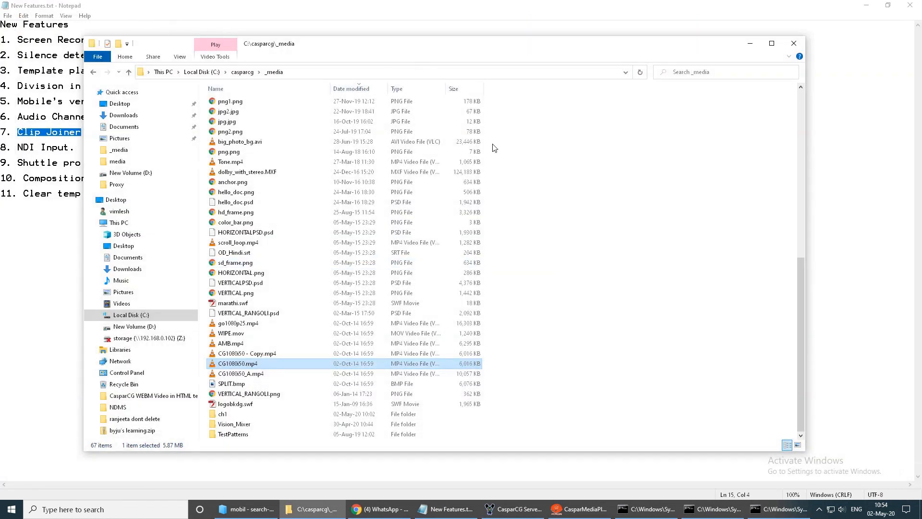
# - Minimize Notepad to return to CasparMediaPlayback and clear the three source clip paths in the Clip Joinder
pyautogui.moveTo(379, 54); pyautogui.dragTo(564, 157)
pyautogui.click(868, 6)
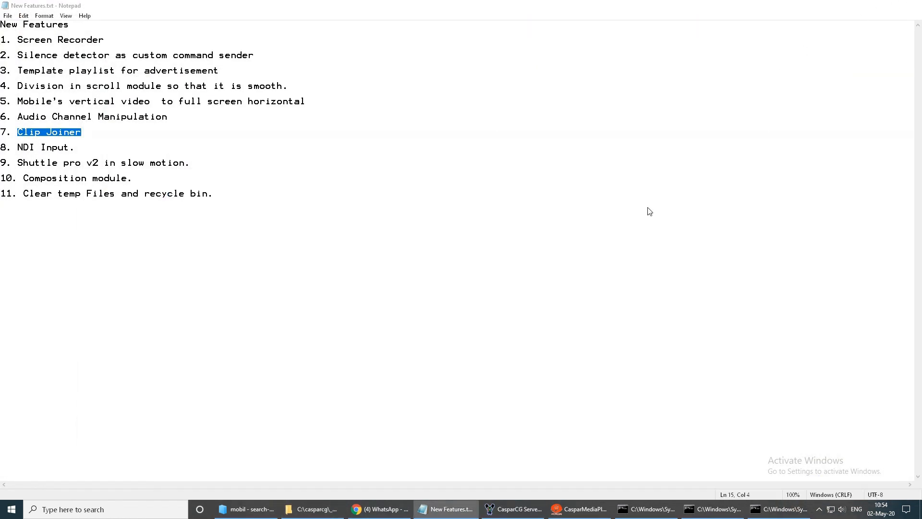
pyautogui.moveTo(498, 185); pyautogui.dragTo(437, 169)
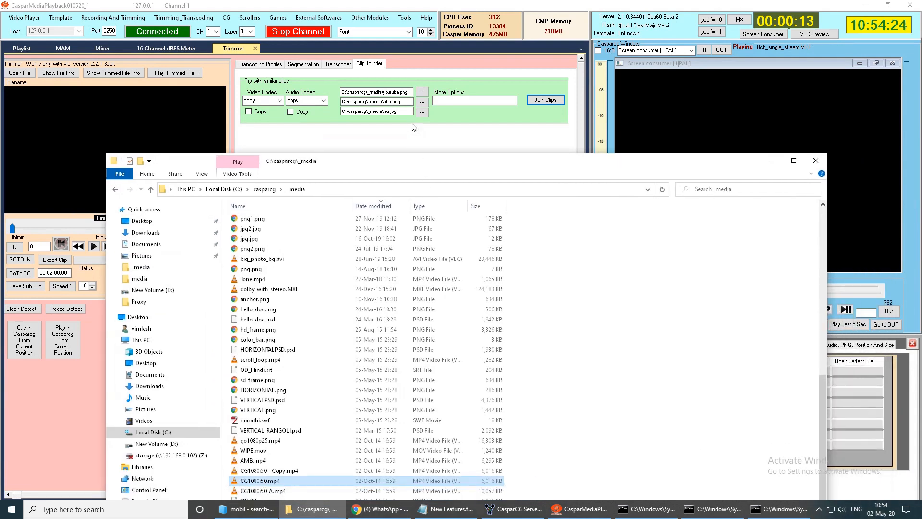
pyautogui.moveTo(406, 111); pyautogui.dragTo(256, 107)
pyautogui.press('Delete')
pyautogui.moveTo(403, 100); pyautogui.dragTo(307, 100)
pyautogui.press('Delete')
pyautogui.moveTo(410, 92); pyautogui.dragTo(307, 92)
pyautogui.press('Delete')
# - Load go1080p25.mp4 from the _media folder as the first clip in the Clip Joinder
pyautogui.click(422, 93)
pyautogui.click(144, 151)
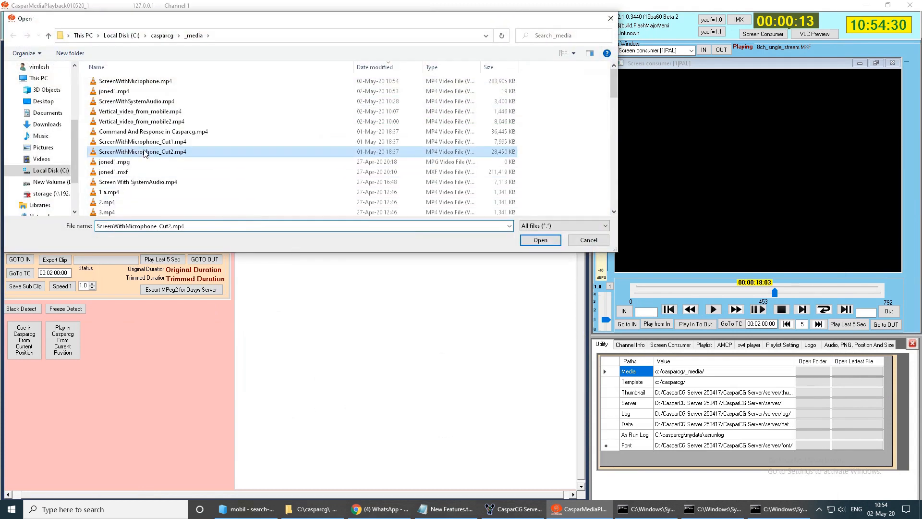
pyautogui.press('g')
pyautogui.click(538, 241)
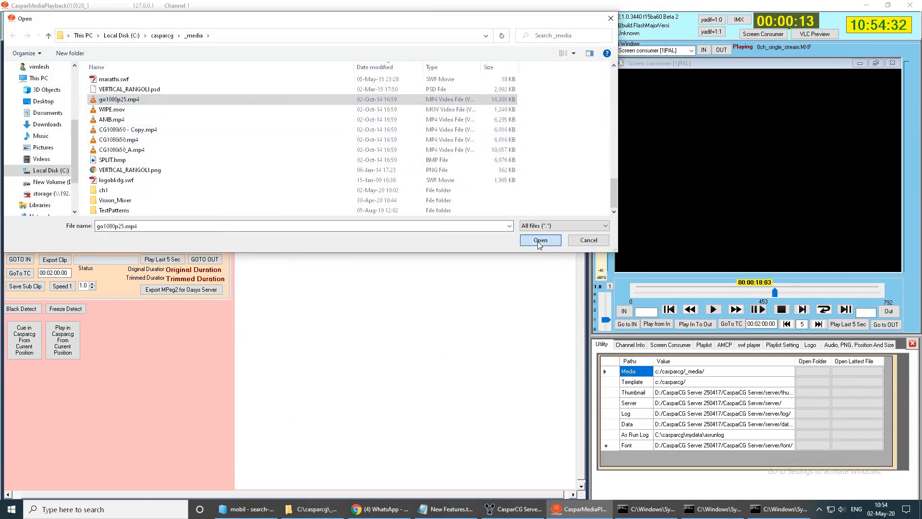
# - Load CG1080i50.mp4 from the _media folder as the second clip in the Clip Joinder
pyautogui.click(422, 104)
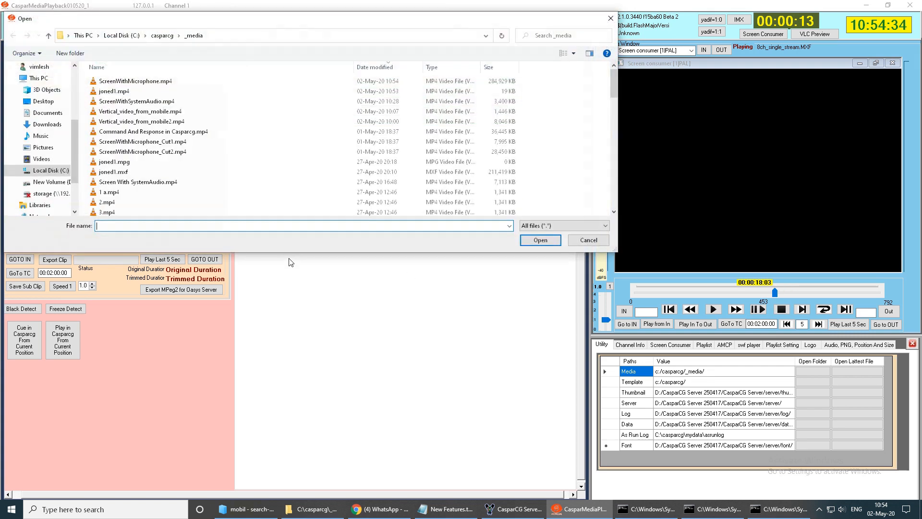
pyautogui.click(134, 152)
pyautogui.press('c')
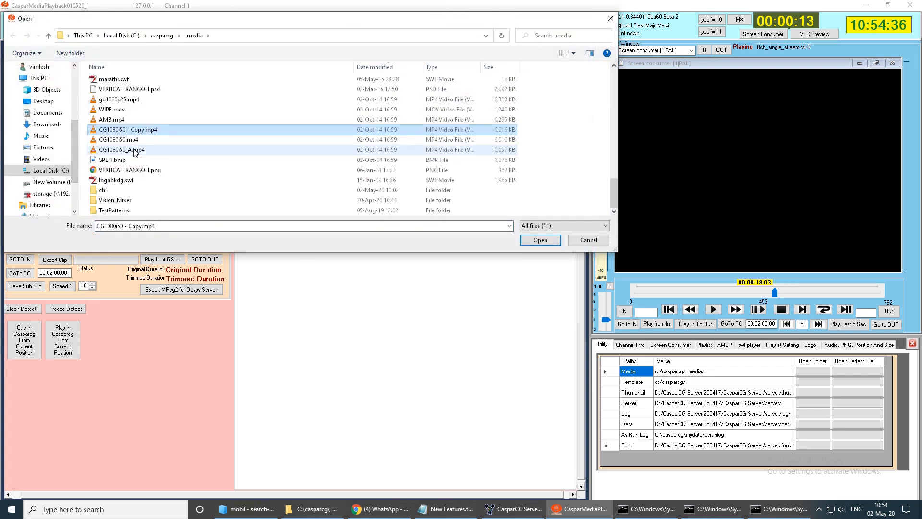
pyautogui.click(117, 140)
pyautogui.doubleClick(116, 142)
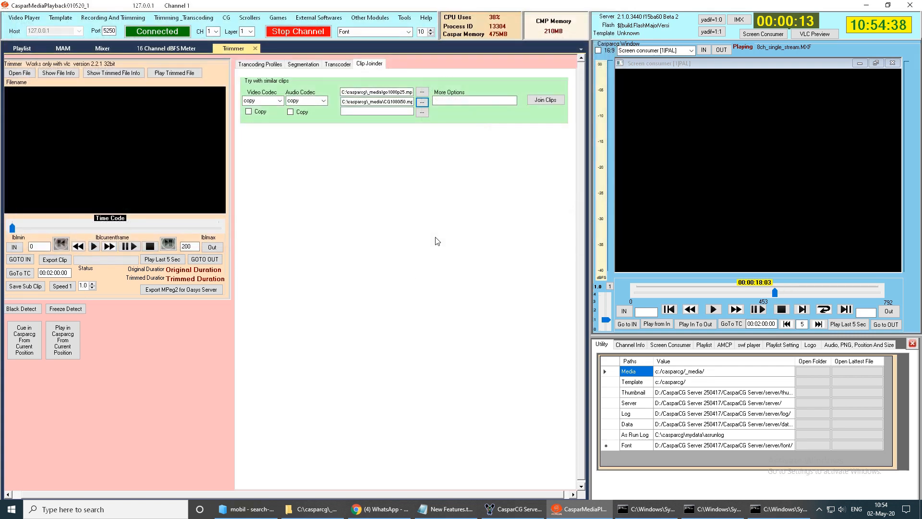
# - Join the two clips into joned1.mp4, replacing the existing file, and bring up the _media folder in File Explorer
pyautogui.click(547, 100)
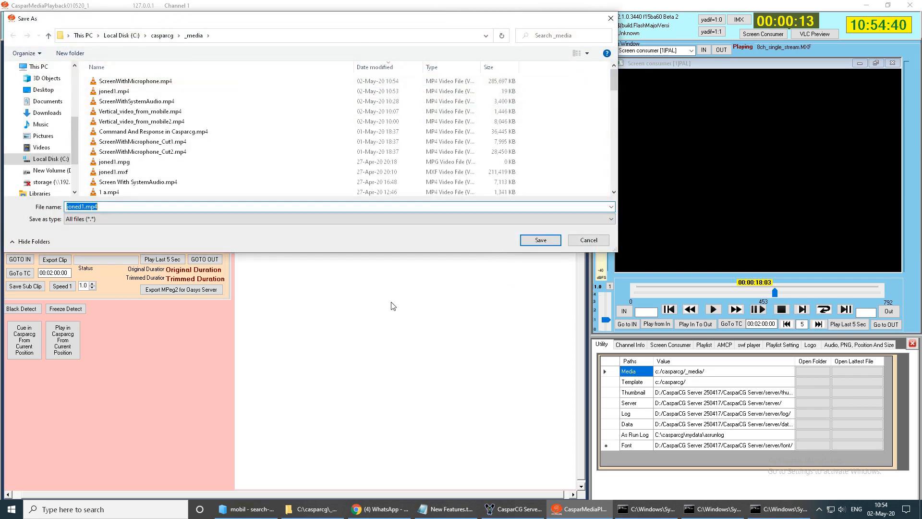
pyautogui.click(538, 240)
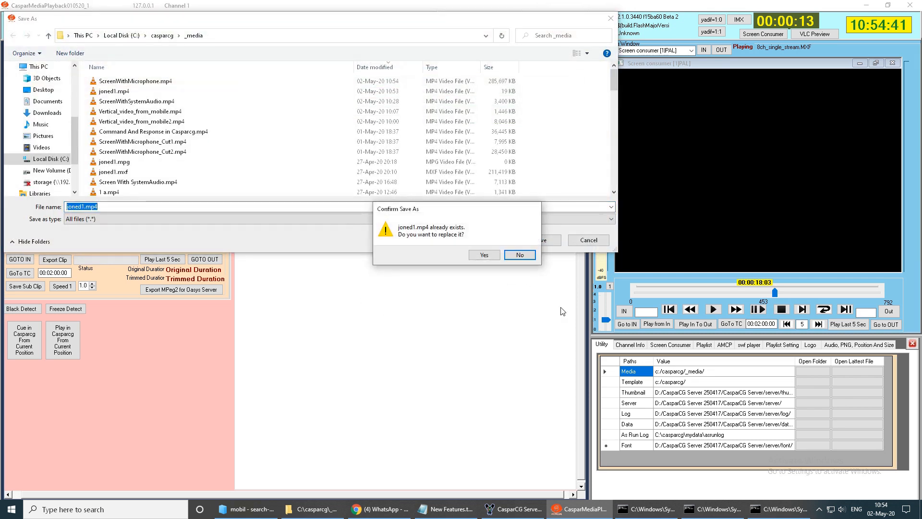
pyautogui.click(486, 255)
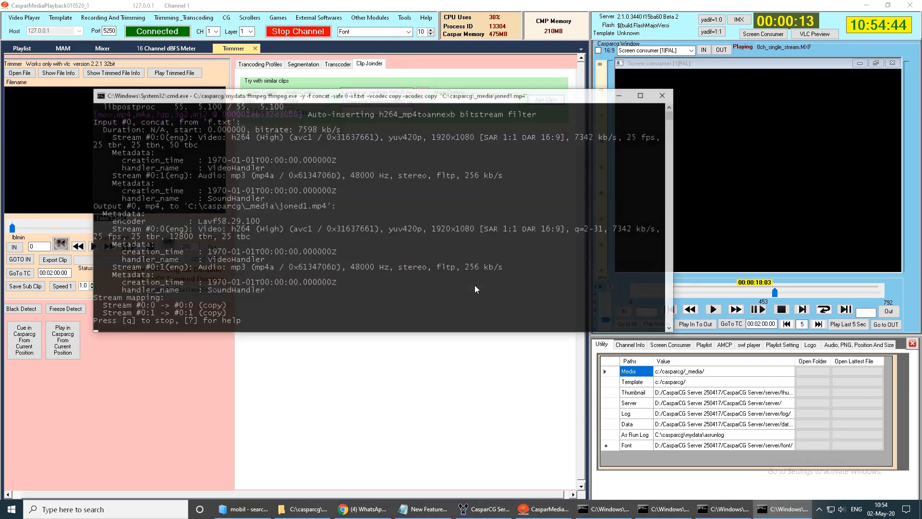
pyautogui.click(305, 508)
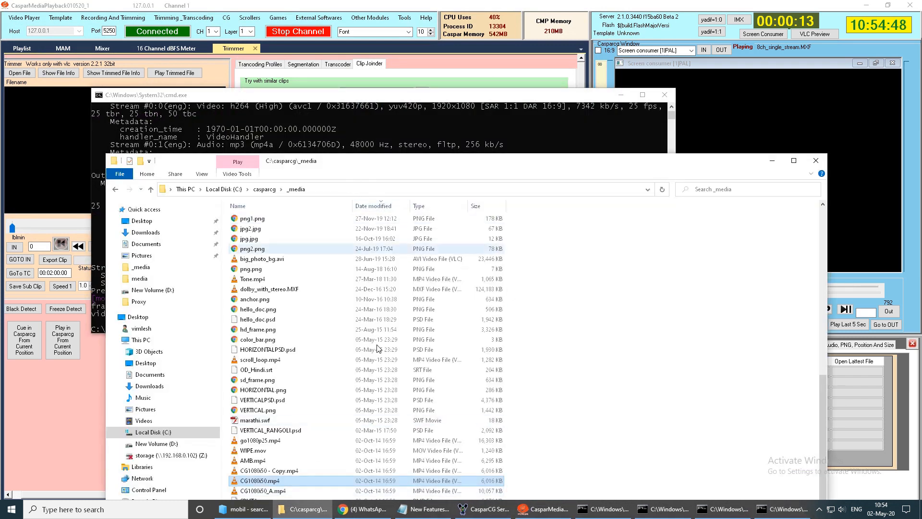
# - Play joned1.mp4 from the _media folder in VLC and skim through to its end to check the joined result
pyautogui.scroll(7, 312, 356)
pyautogui.scroll(4, 312, 356)
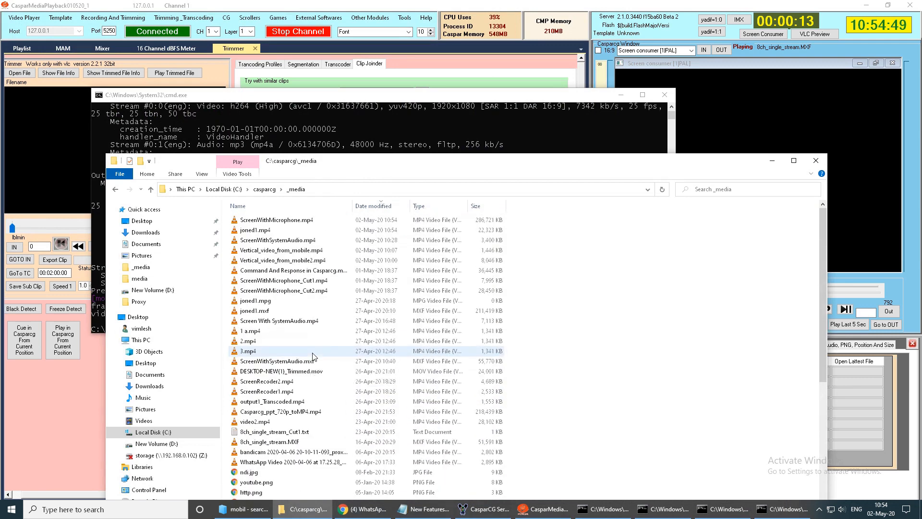
pyautogui.doubleClick(257, 230)
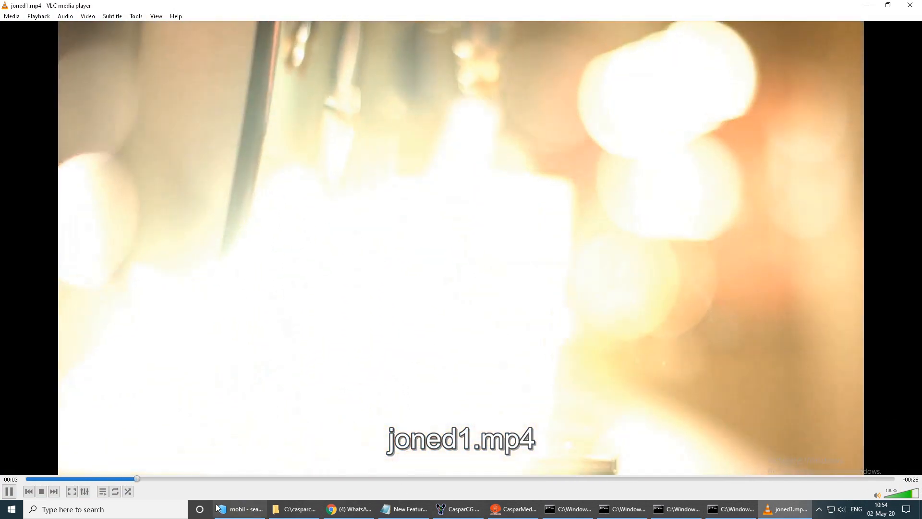
pyautogui.moveTo(262, 478); pyautogui.dragTo(843, 491)
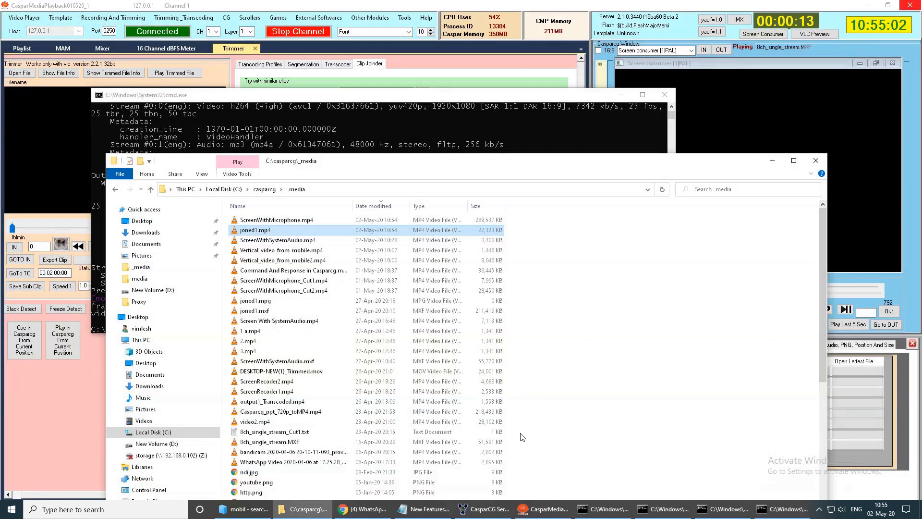
# - Highlight the "NDI Input." item in New Features.txt in Notepad, then return to CasparMediaPlayback
pyautogui.click(12, 422)
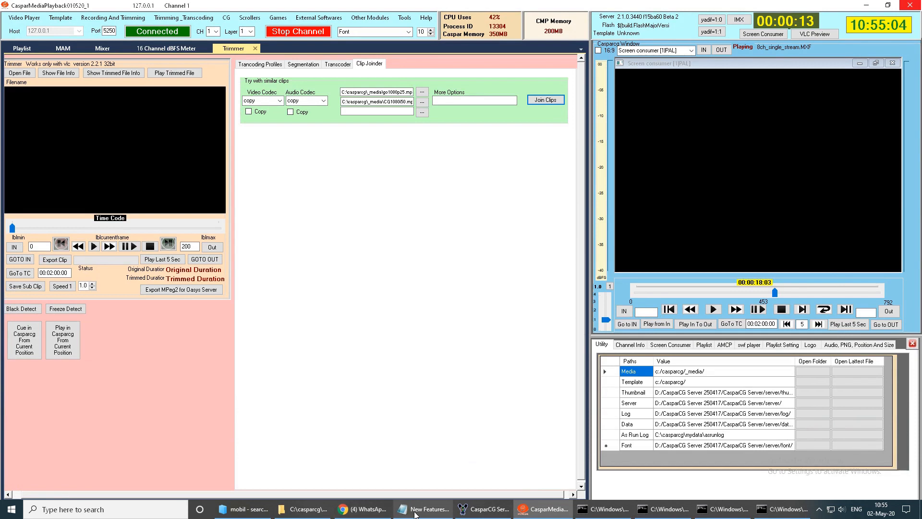
pyautogui.click(423, 510)
pyautogui.moveTo(77, 147); pyautogui.dragTo(61, 147)
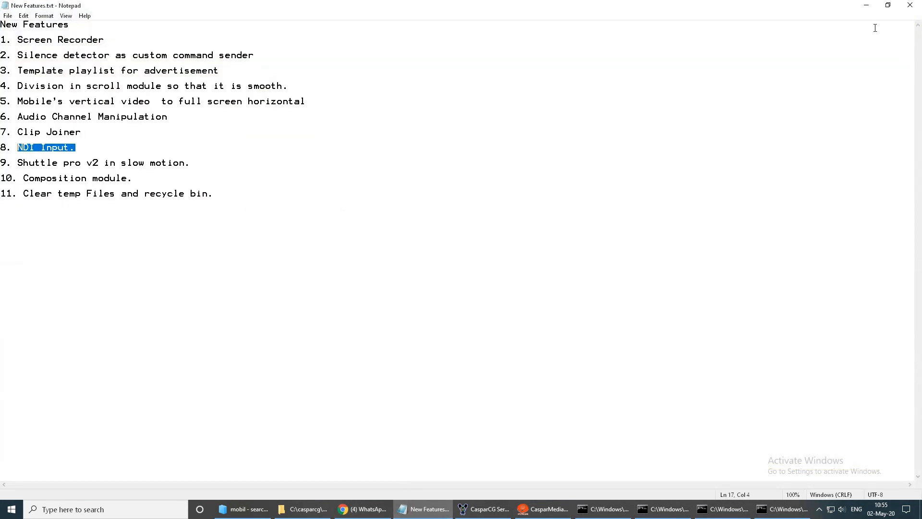
pyautogui.click(867, 7)
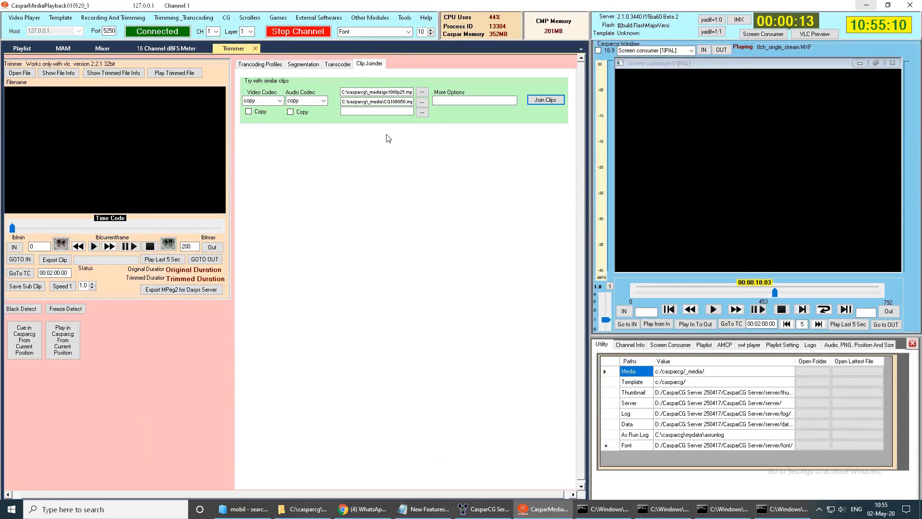
# - Close the two finished joned1.mp4 command windows, leaving the ScreenWithMicrophone.mp4 recording window open
pyautogui.rightClick(596, 509)
pyautogui.click(485, 450)
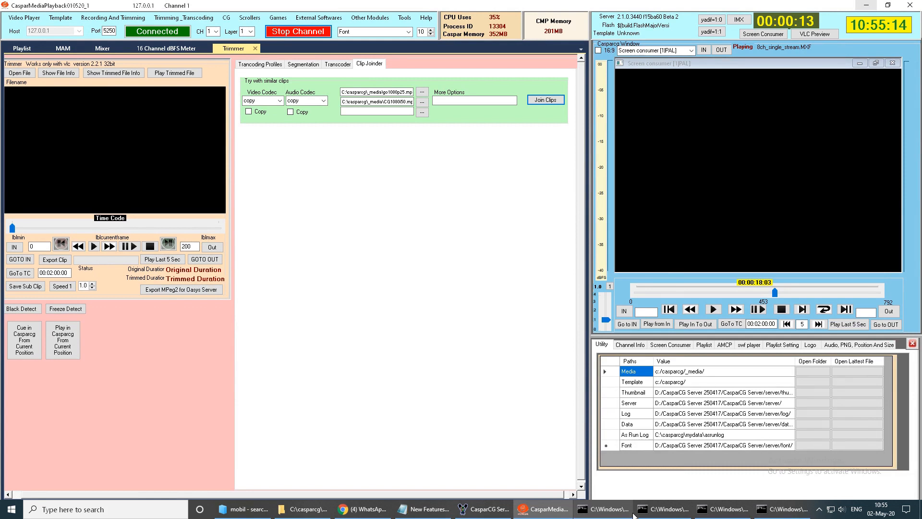
pyautogui.click(631, 510)
pyautogui.rightClick(632, 510)
pyautogui.click(655, 221)
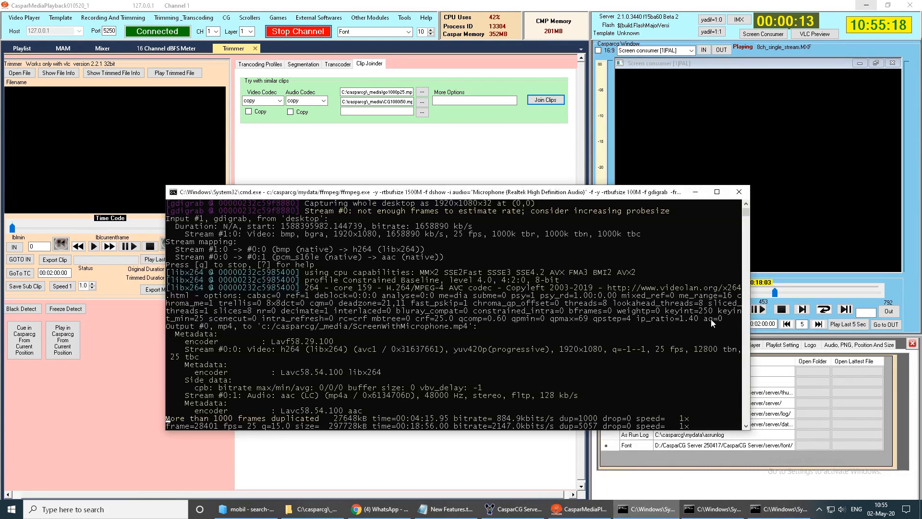
pyautogui.click(707, 508)
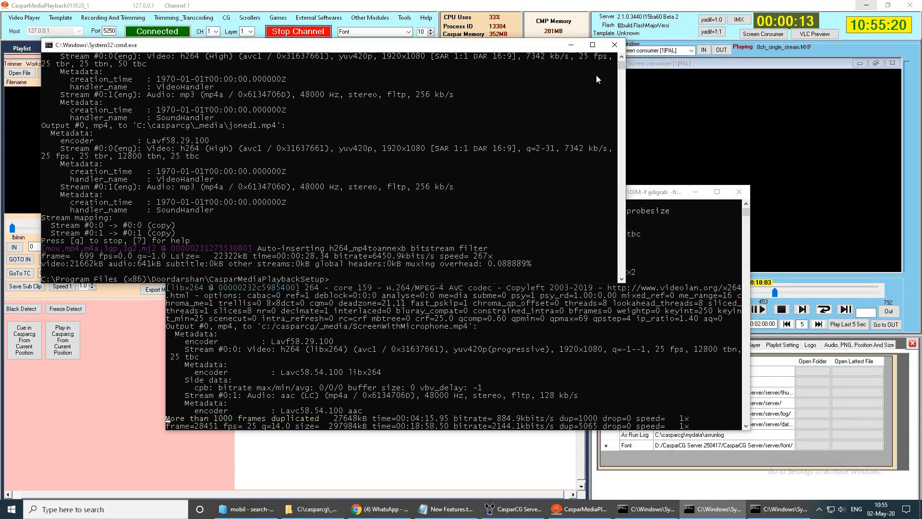
pyautogui.click(615, 44)
pyautogui.click(764, 509)
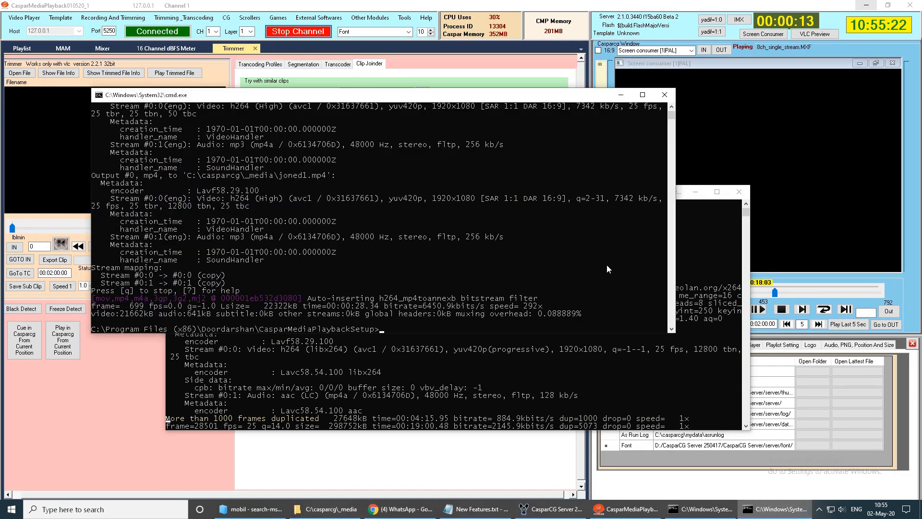
pyautogui.click(664, 95)
pyautogui.click(504, 161)
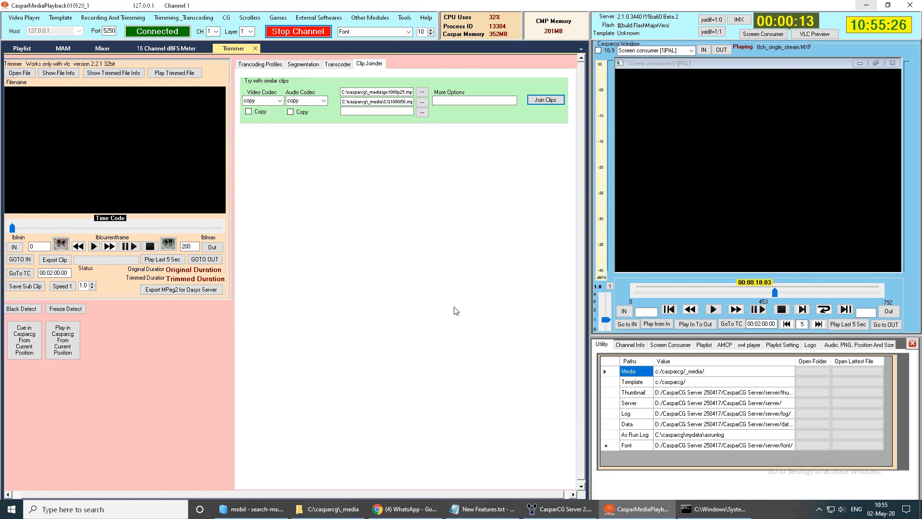
# - Close the running CasparCG Server 2.1 and launch the 300320 server from its desktop shortcut
pyautogui.rightClick(562, 509)
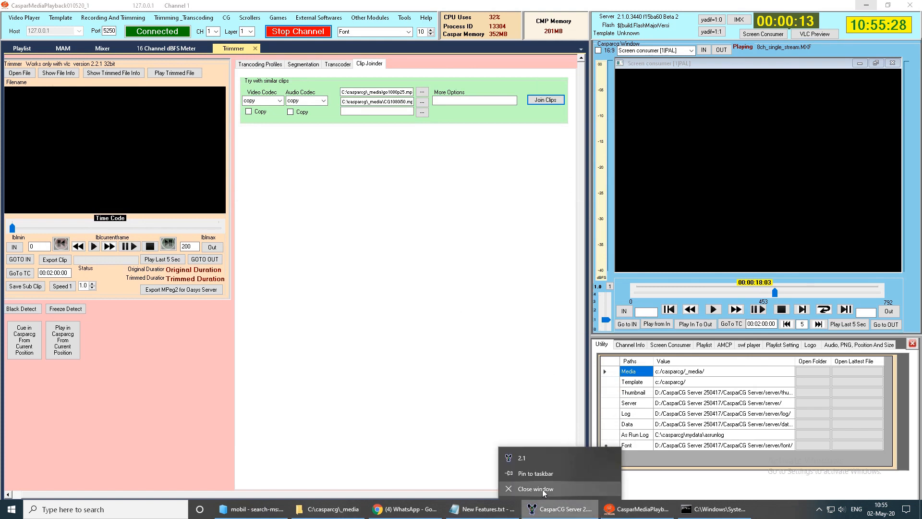
pyautogui.click(536, 489)
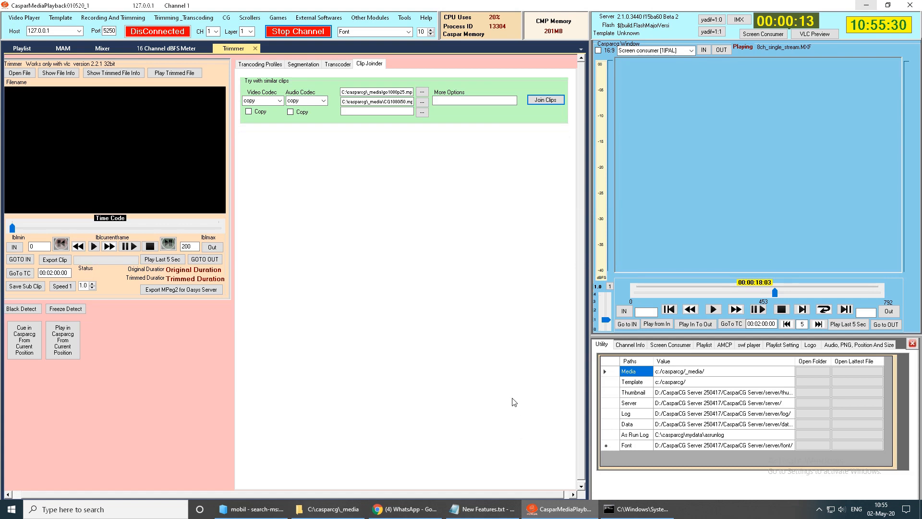
pyautogui.moveTo(665, 7); pyautogui.dragTo(610, 351)
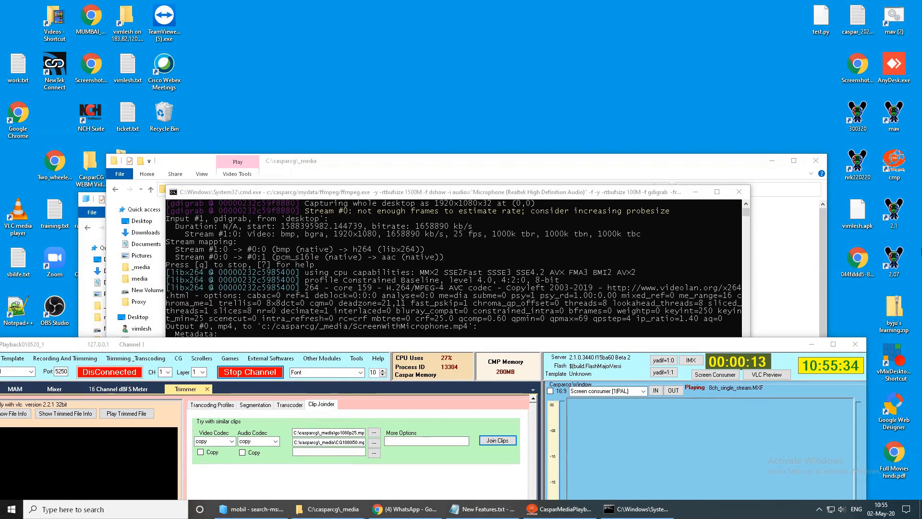
pyautogui.doubleClick(857, 116)
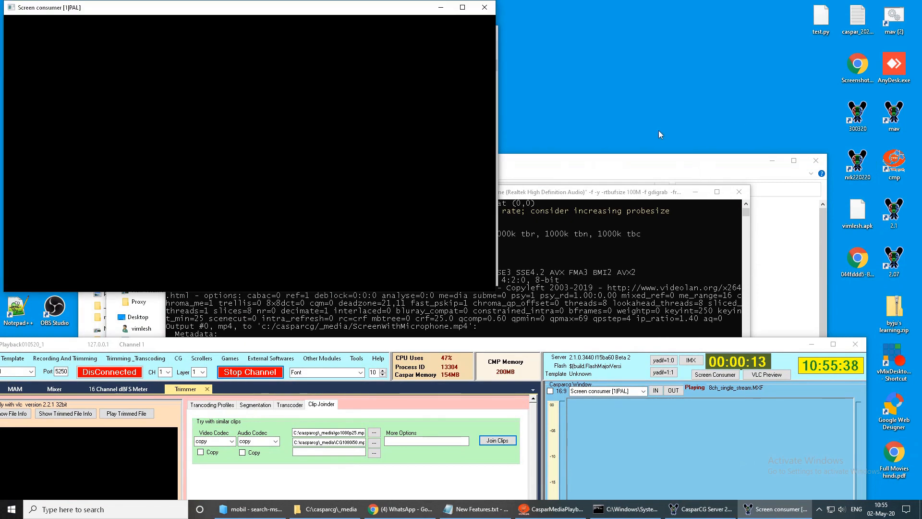
# - Dock the new server's screen consumer in the maximized CasparMediaPlayback window and connect to the server
pyautogui.click(655, 391)
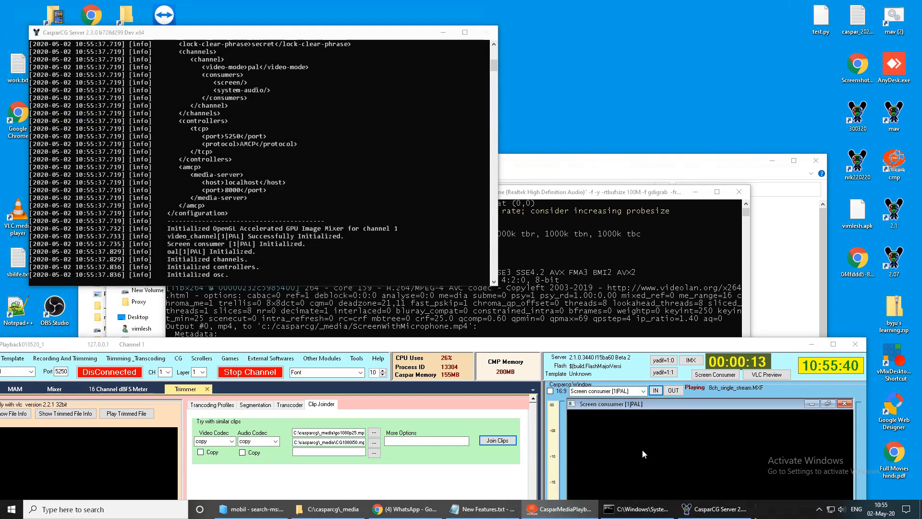
pyautogui.doubleClick(575, 349)
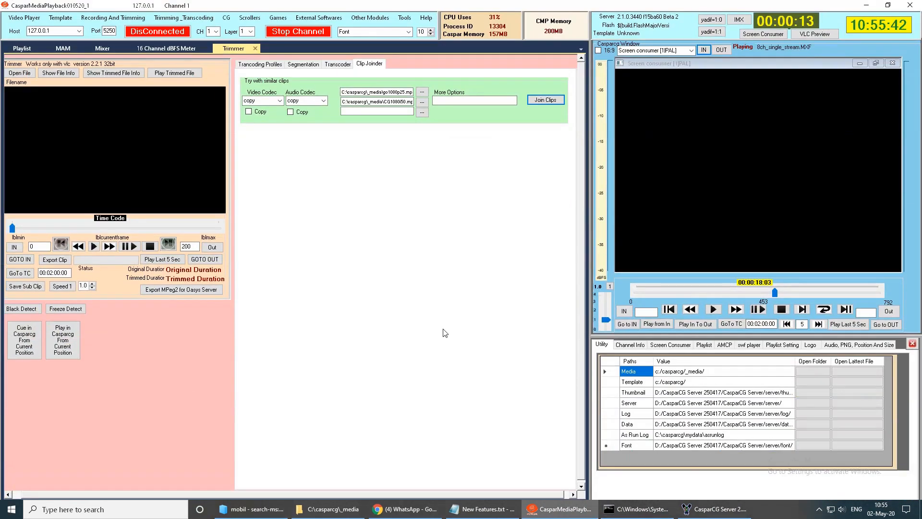
pyautogui.click(176, 35)
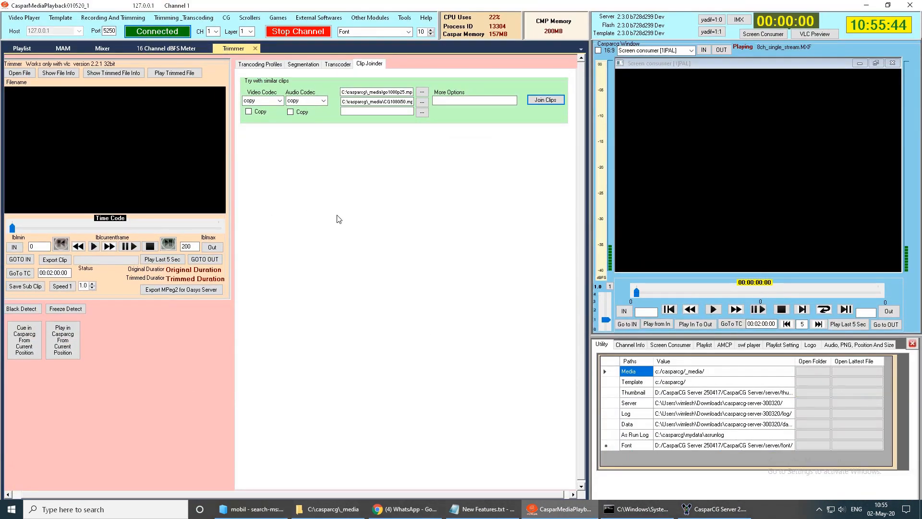
# - Open the Stream Player module and check the NDI stream source list
pyautogui.click(370, 19)
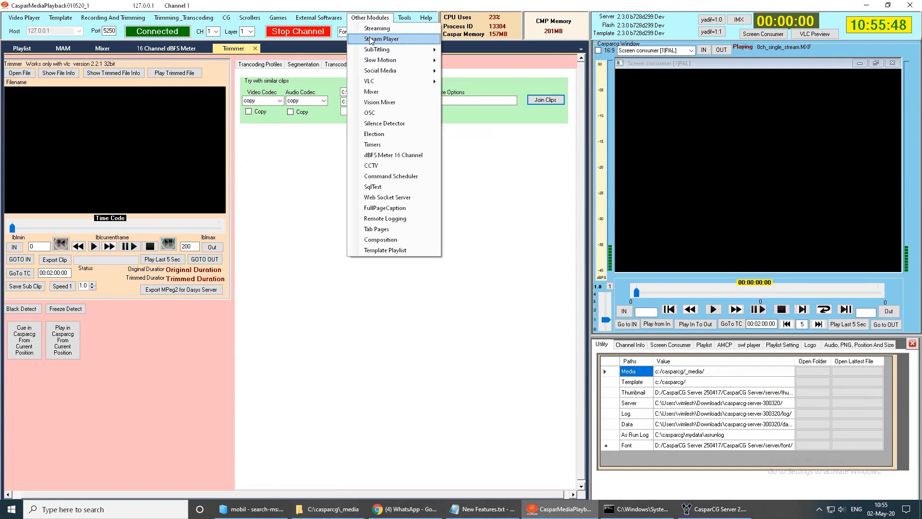
pyautogui.click(373, 39)
pyautogui.click(221, 77)
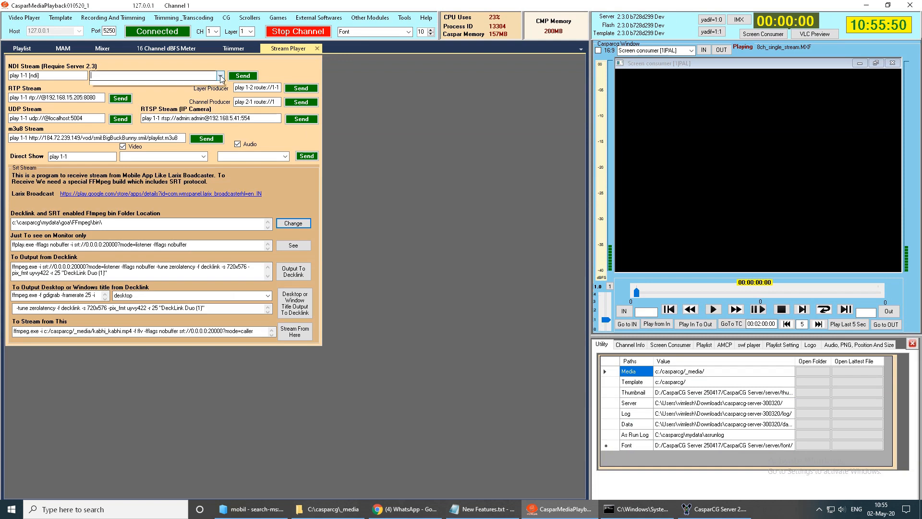
pyautogui.click(221, 77)
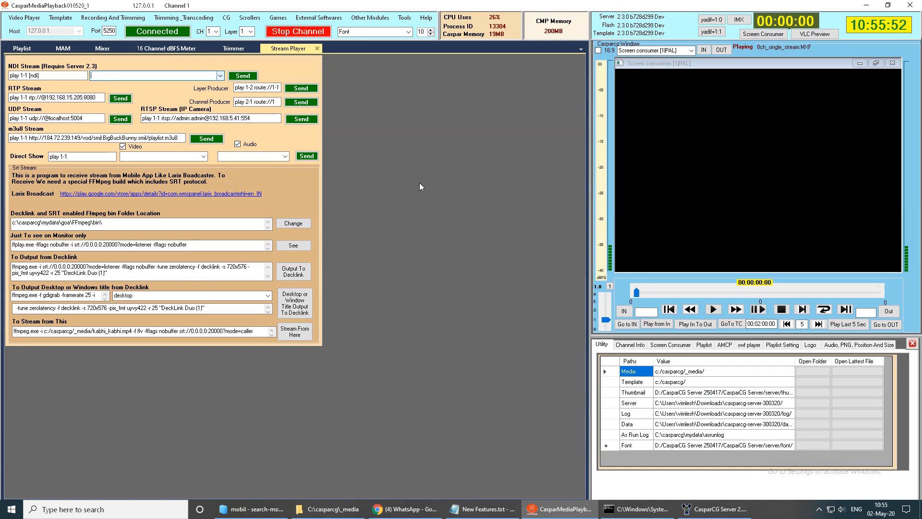
# - Launch vMix Desktop Capture for NDI from the desktop and move its window out of the desktop's centre
pyautogui.click(920, 509)
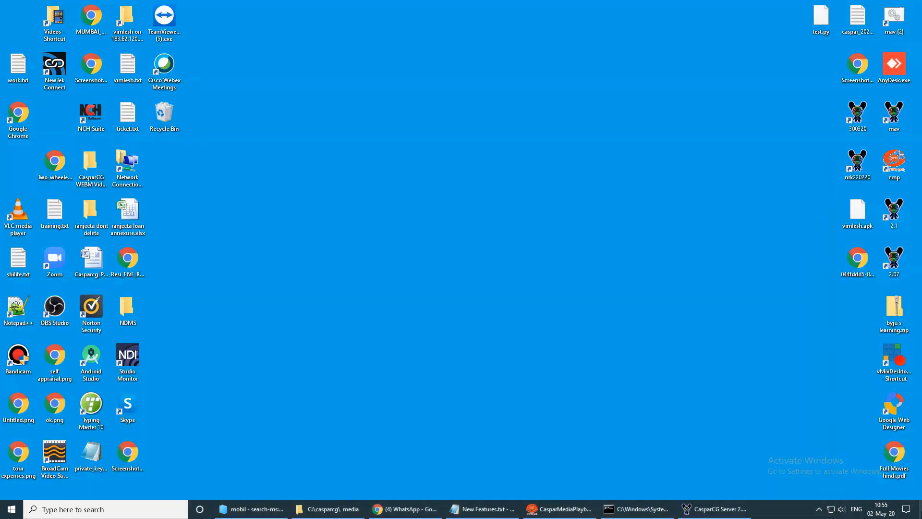
pyautogui.click(673, 326)
pyautogui.click(892, 362)
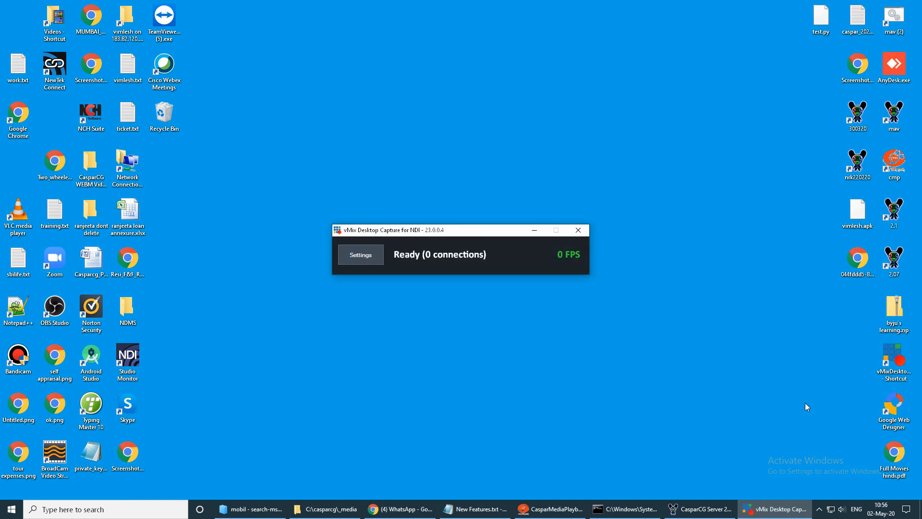
pyautogui.moveTo(484, 236); pyautogui.dragTo(671, 341)
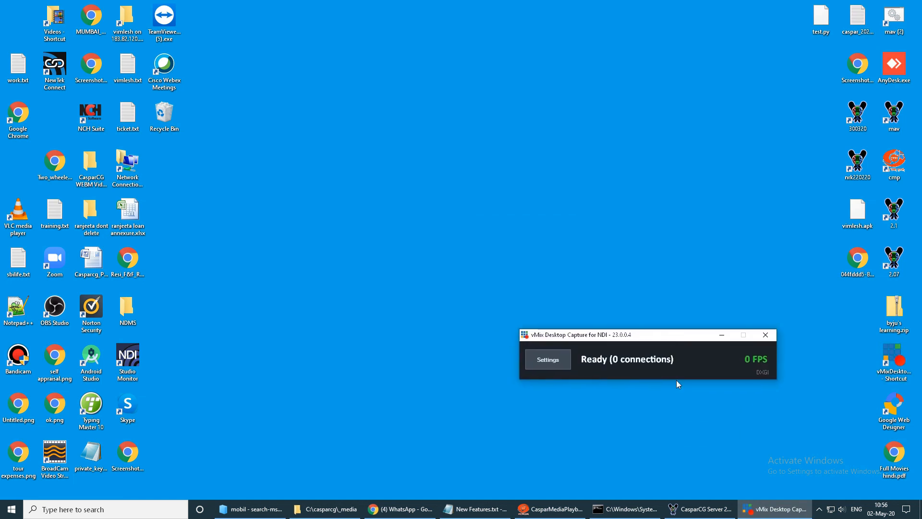
# - Return to CasparMediaPlayback's Stream Player and play the NDI source DESKTOP-NEW (caspar_media_playback) on 1-1
pyautogui.click(551, 509)
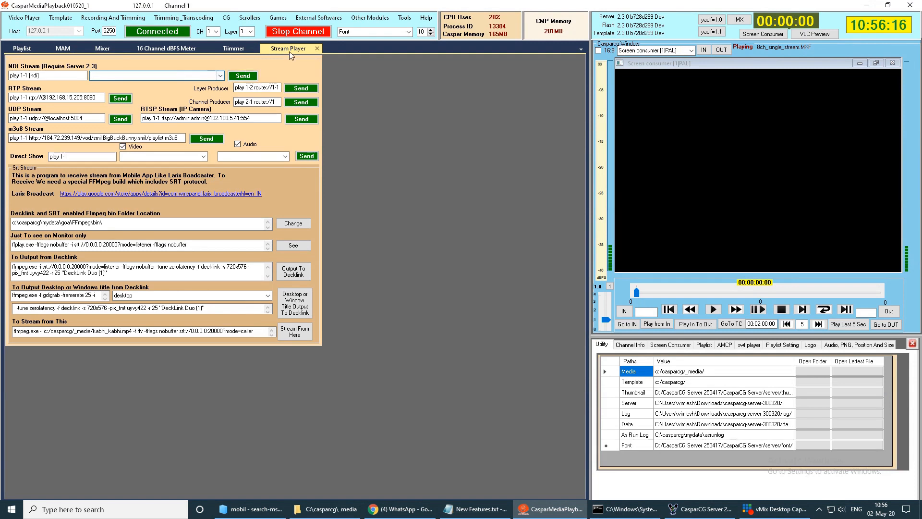
pyautogui.click(370, 17)
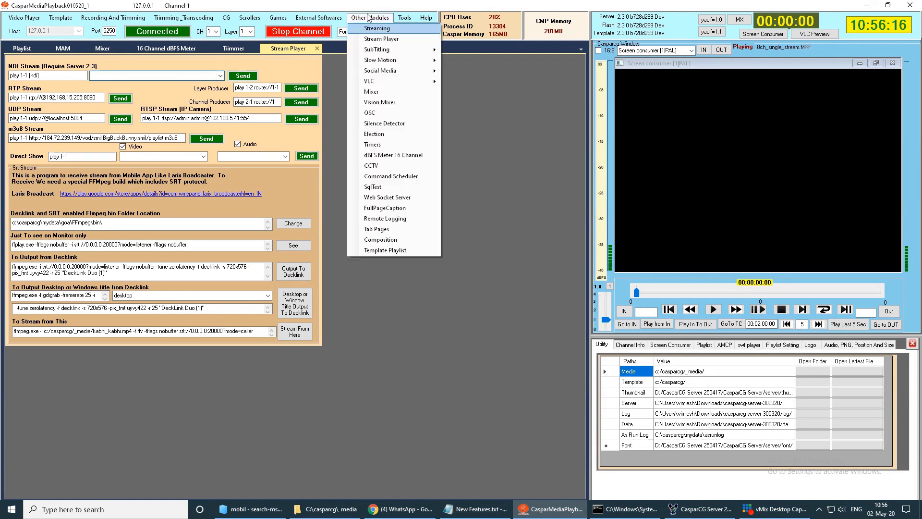
pyautogui.click(221, 77)
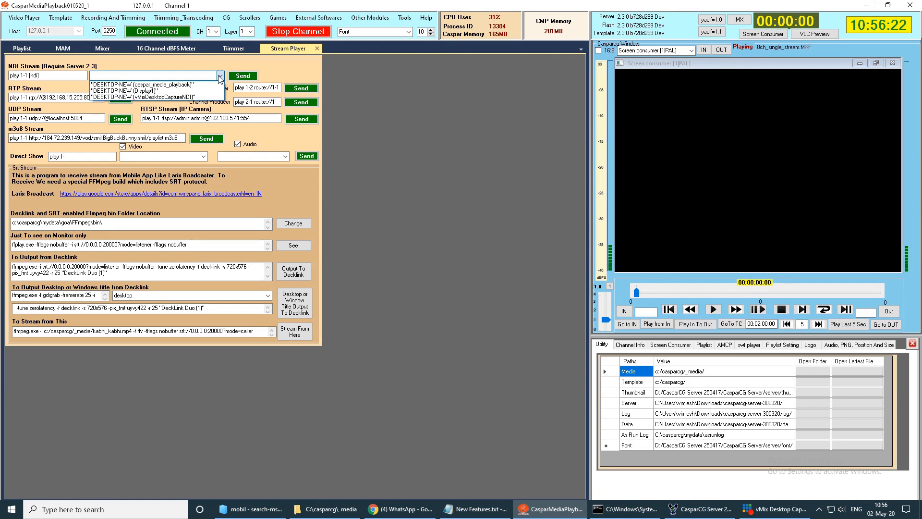
pyautogui.click(188, 86)
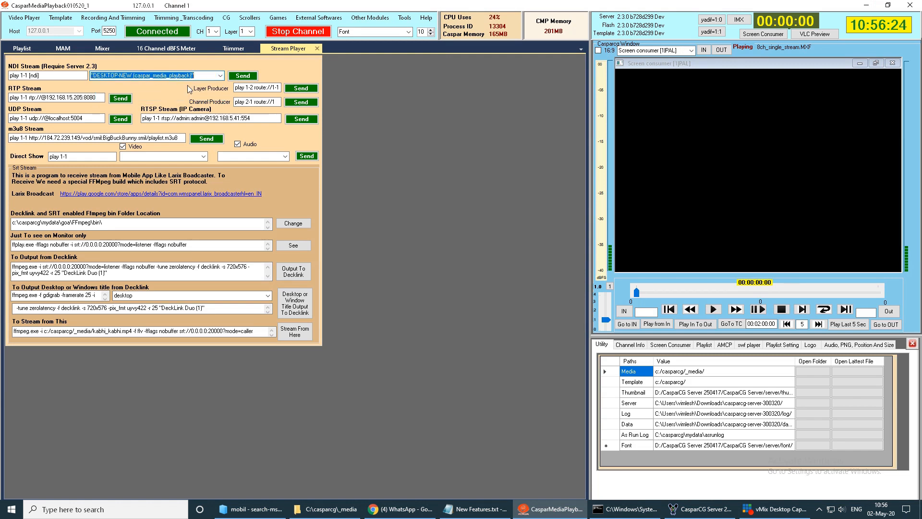
pyautogui.click(244, 77)
# - Lower the CasparMediaPlayback window to uncover the desktop and play the NDI source DESKTOP-NEW (Display1)
pyautogui.moveTo(277, 6); pyautogui.dragTo(261, 217)
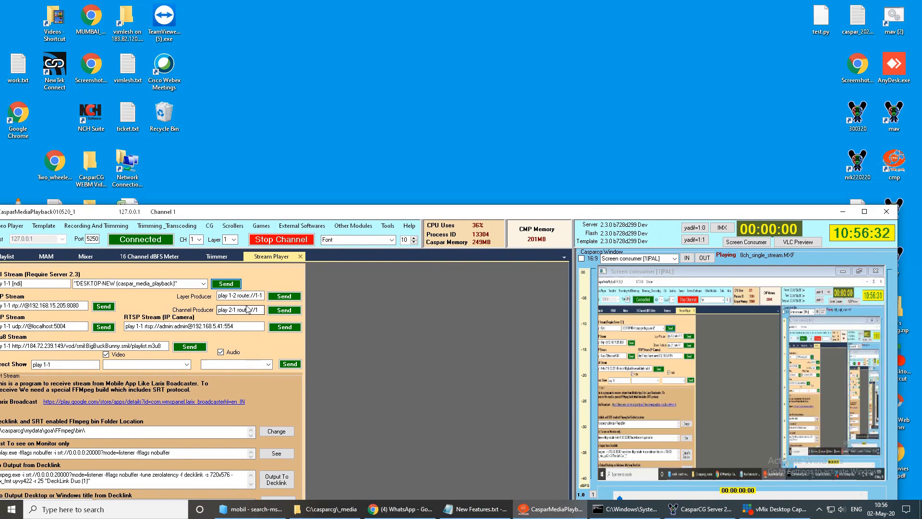
pyautogui.click(204, 284)
pyautogui.click(350, 322)
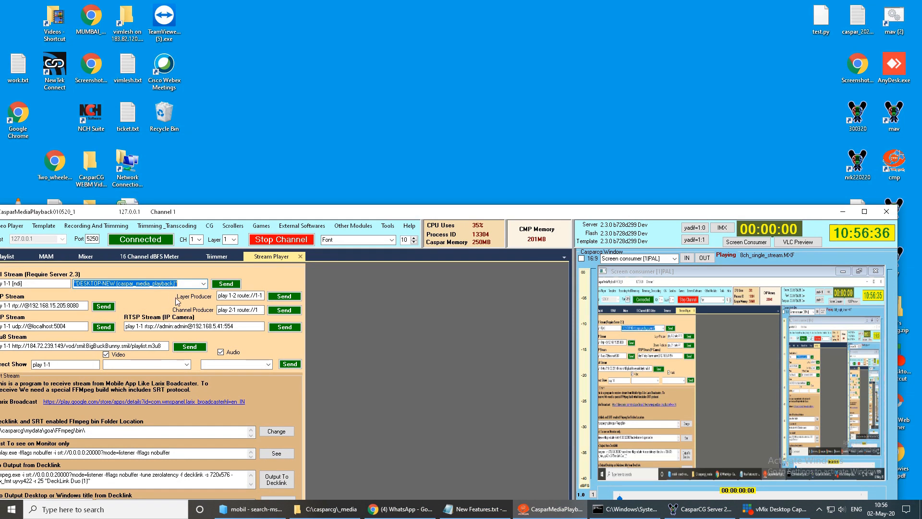
pyautogui.click(204, 284)
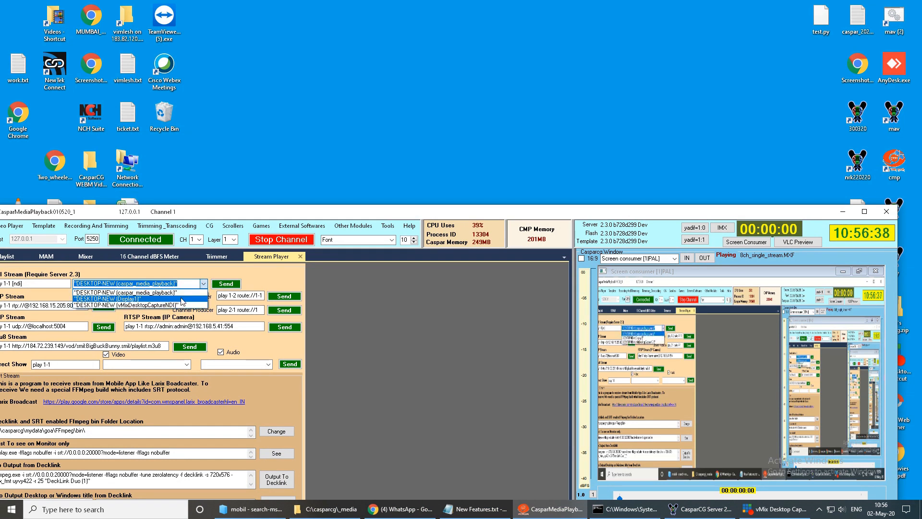
pyautogui.click(187, 293)
pyautogui.click(223, 285)
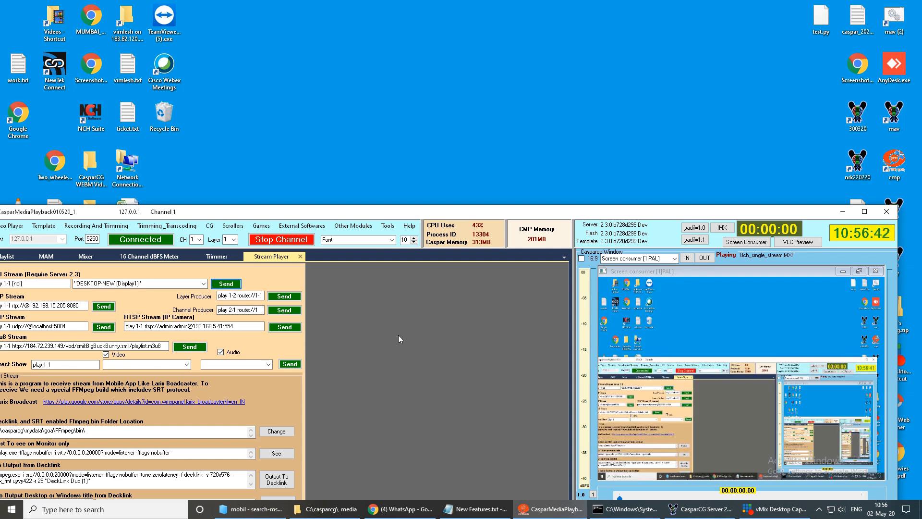
# - Play the NDI source DESKTOP-NEW (vMixDesktopCaptureNDI) and move the vMix Desktop Capture window above CasparMediaPlayback
pyautogui.click(204, 284)
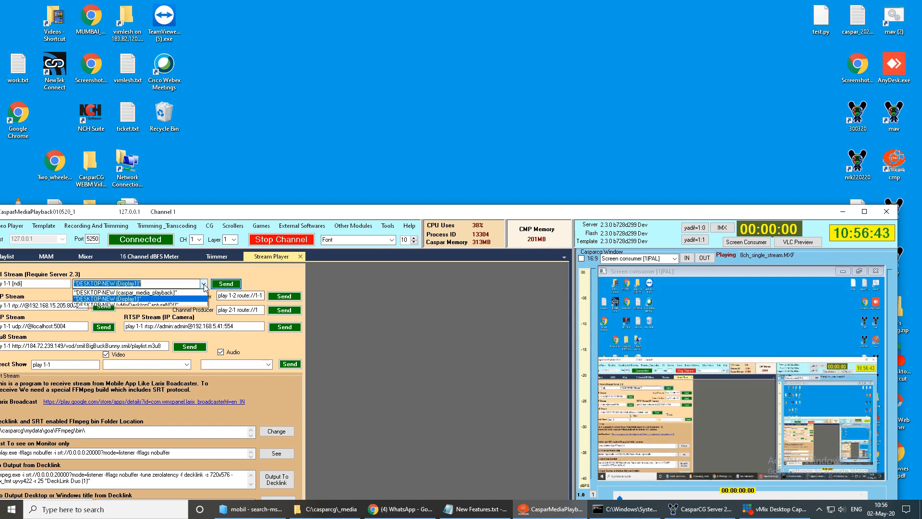
pyautogui.click(182, 305)
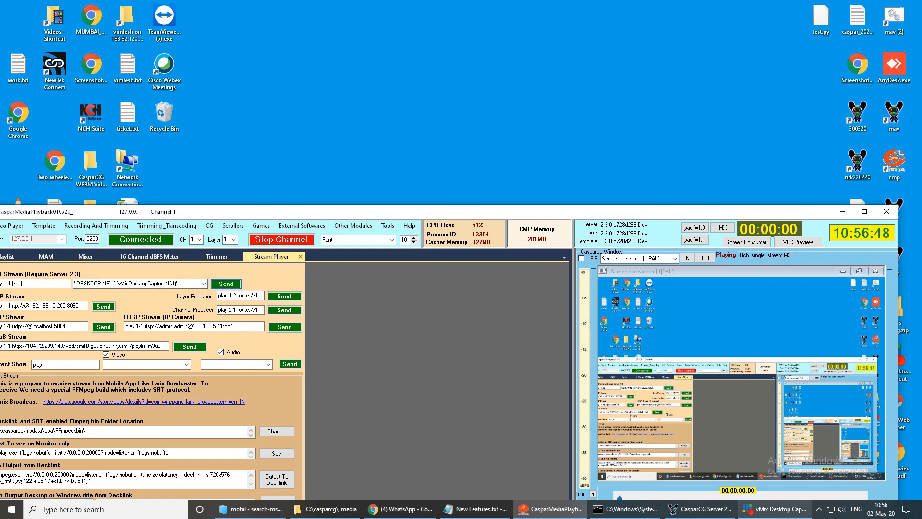
pyautogui.click(776, 509)
pyautogui.moveTo(664, 339); pyautogui.dragTo(435, 61)
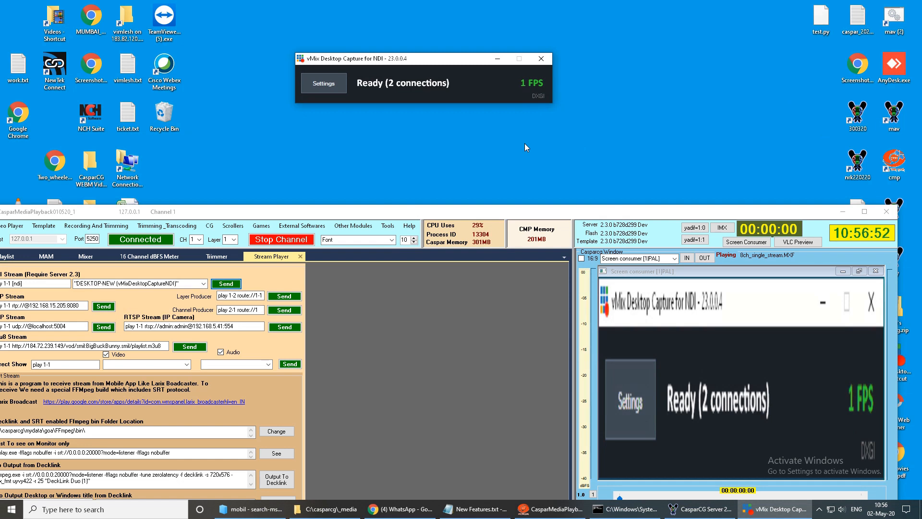
# - Close vMix Desktop Capture for NDI and move the CasparMediaPlayback window back up over the desktop
pyautogui.moveTo(506, 210); pyautogui.dragTo(600, 170)
pyautogui.click(401, 198)
pyautogui.click(542, 58)
pyautogui.moveTo(511, 167); pyautogui.dragTo(478, 26)
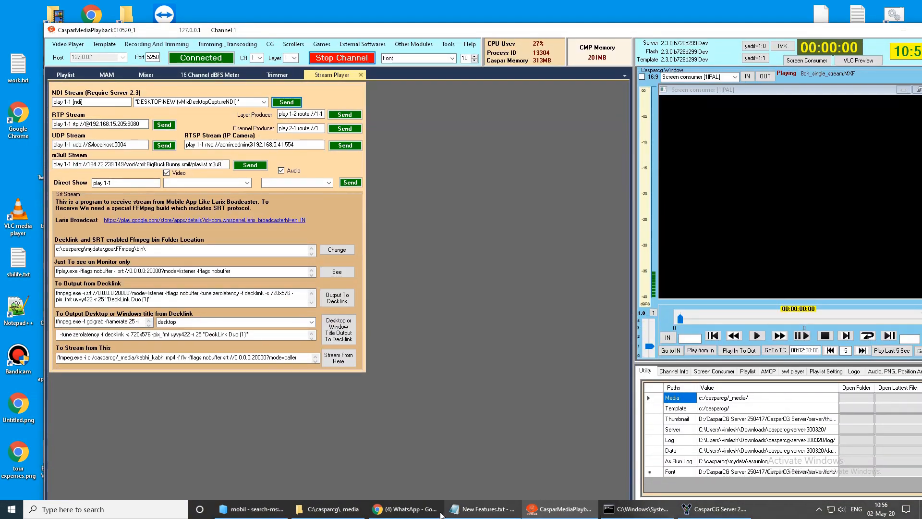
# - Highlight item 9, "Shuttle pro v2 in slow motion.", in New Features.txt and return to CasparMediaPlayback
pyautogui.click(478, 512)
pyautogui.moveTo(17, 163); pyautogui.dragTo(142, 163)
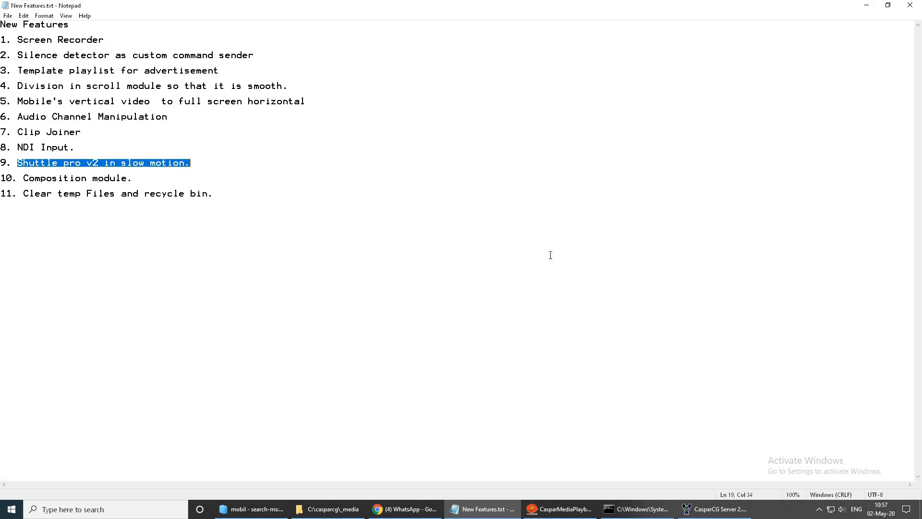
pyautogui.click(548, 511)
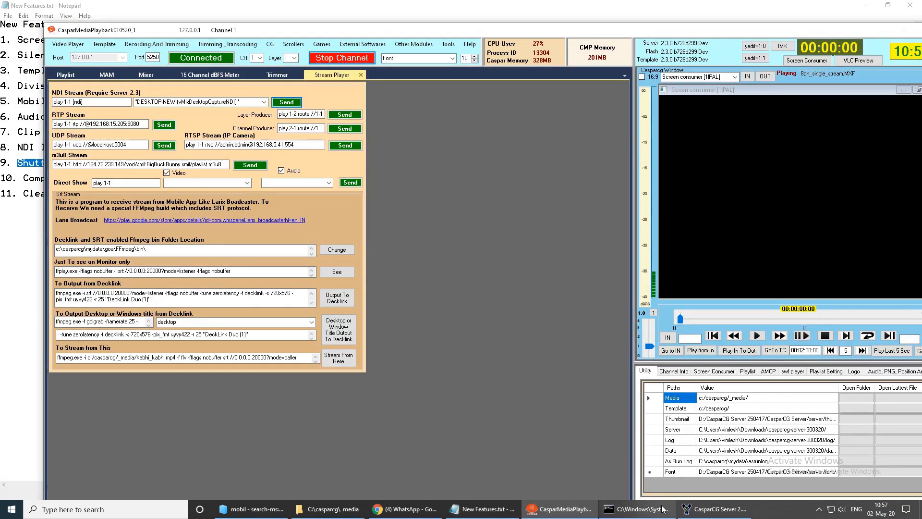
# - Open the Slow Motion in Server 2.1 module and maximize the CasparMediaPlayback window
pyautogui.click(417, 45)
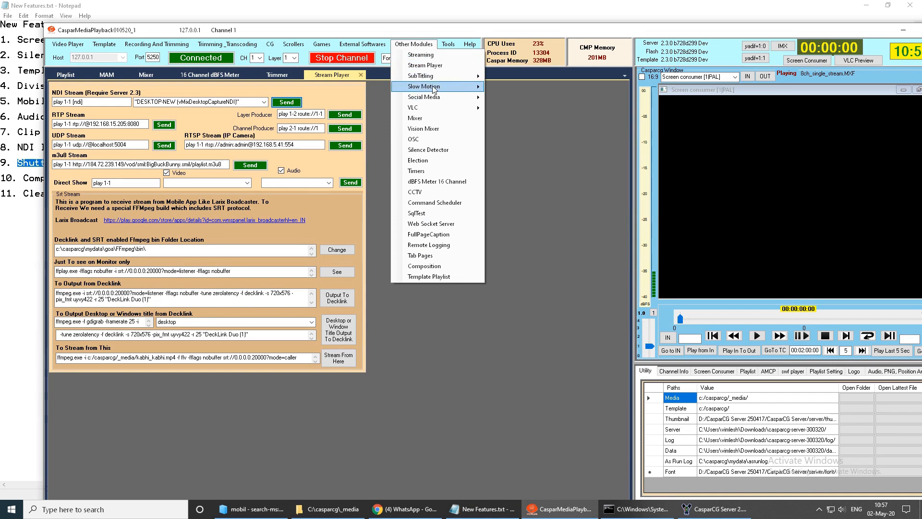
pyautogui.moveTo(434, 87)
pyautogui.click(541, 89)
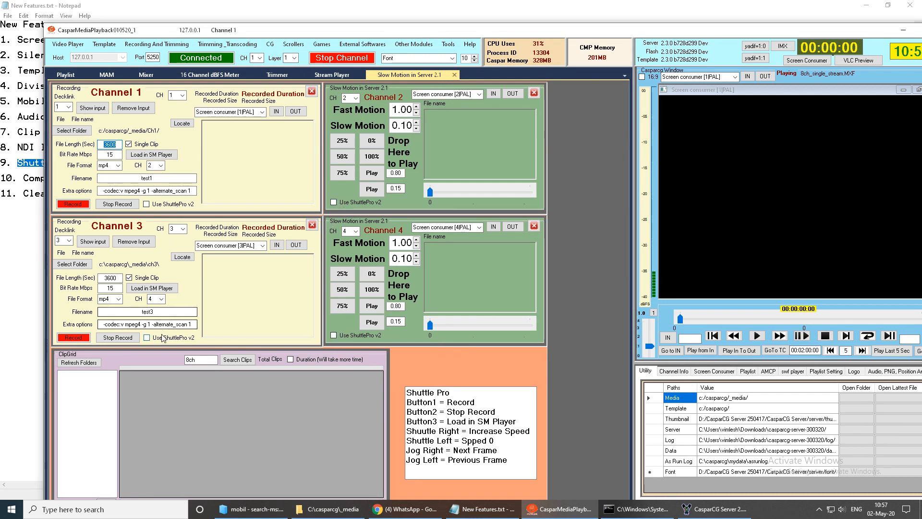
pyautogui.doubleClick(402, 34)
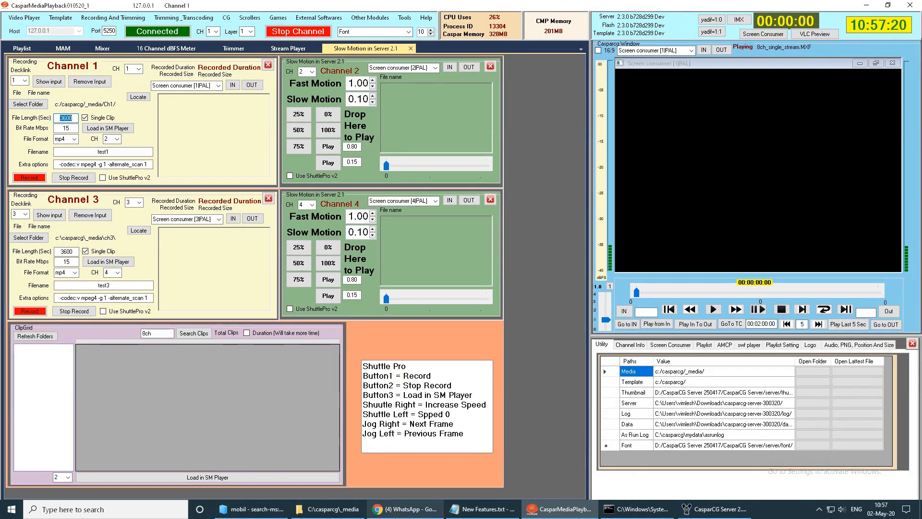
# - Switch to Chrome and search Google for "shuttple v2" in a new tab
pyautogui.click(403, 509)
pyautogui.click(816, 9)
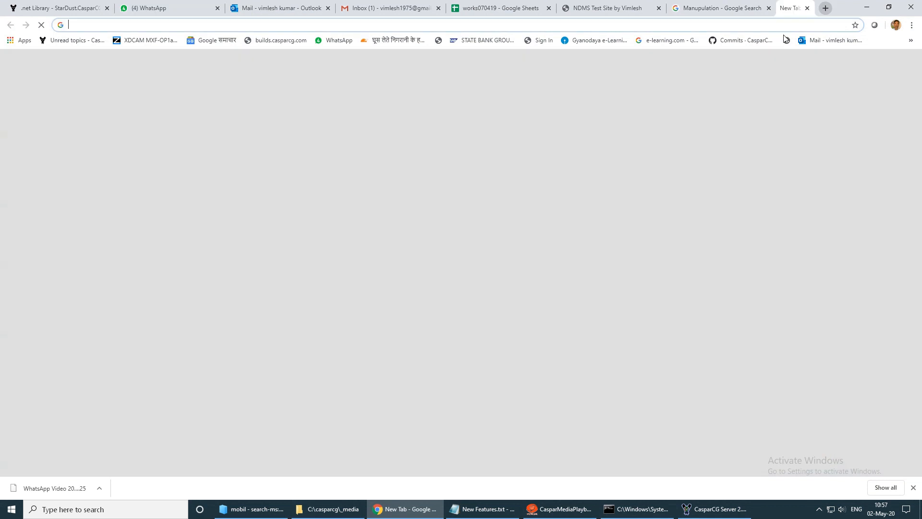
pyautogui.write('shuttple')
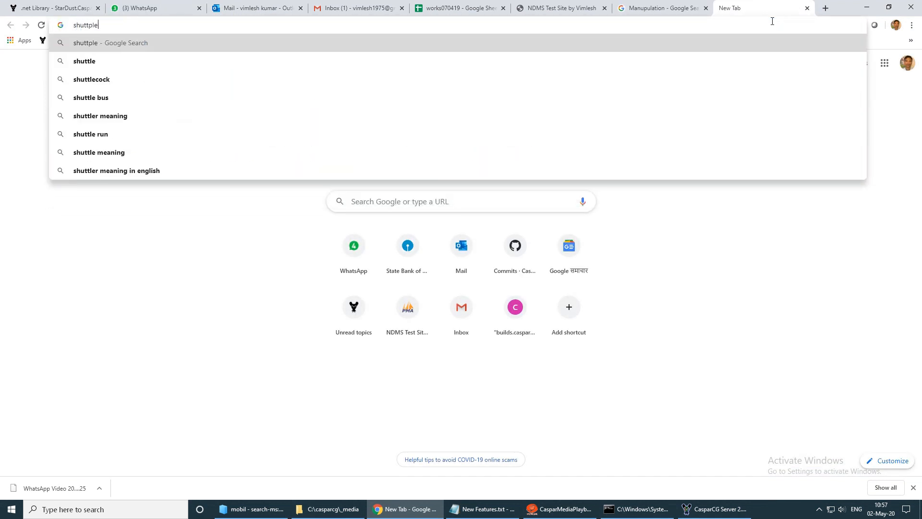
pyautogui.write(' v2')
pyautogui.press('Return')
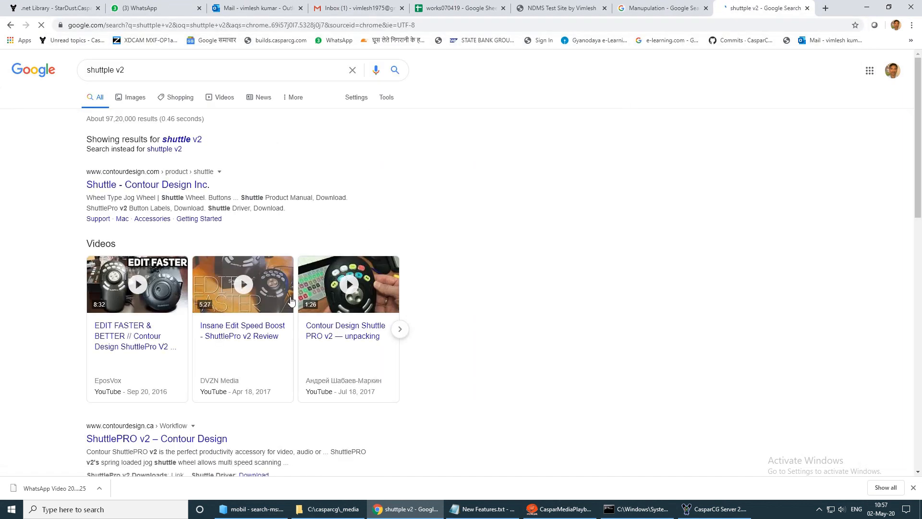
# - Show the image results and enlarge the Contour Design picture of the ShuttlePRO v2 controller
pyautogui.scroll(-4, 552, 233)
pyautogui.scroll(3, 545, 229)
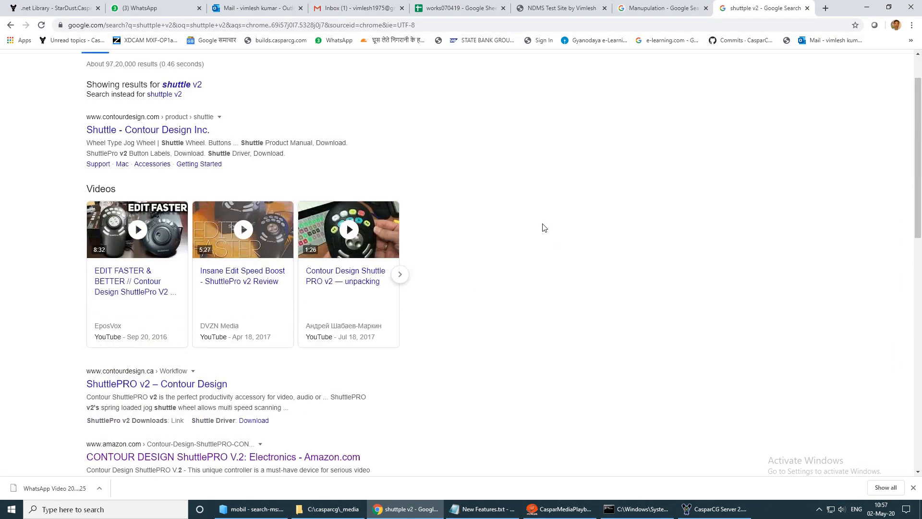
pyautogui.scroll(1, 544, 227)
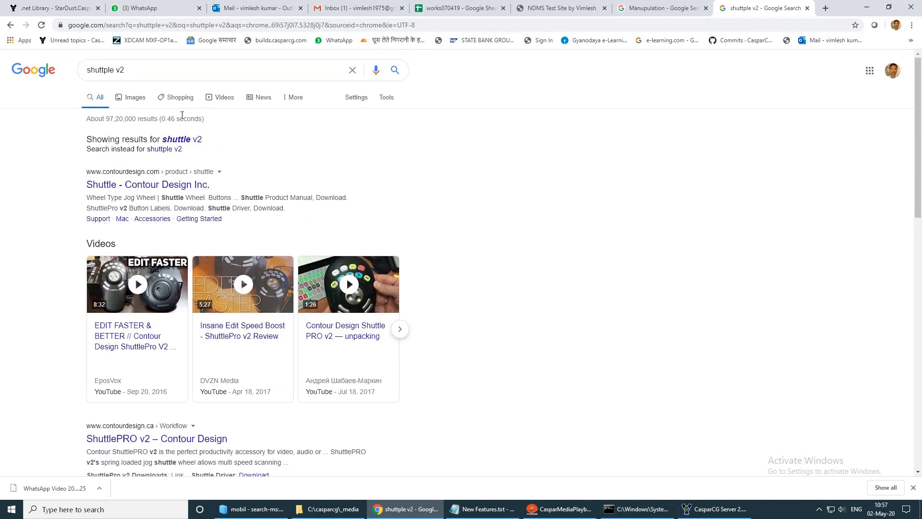
pyautogui.click(135, 98)
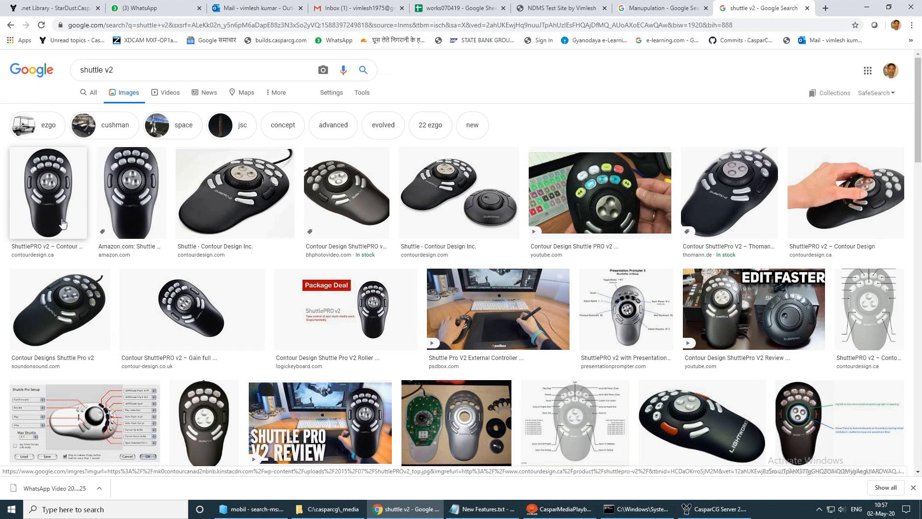
pyautogui.click(202, 192)
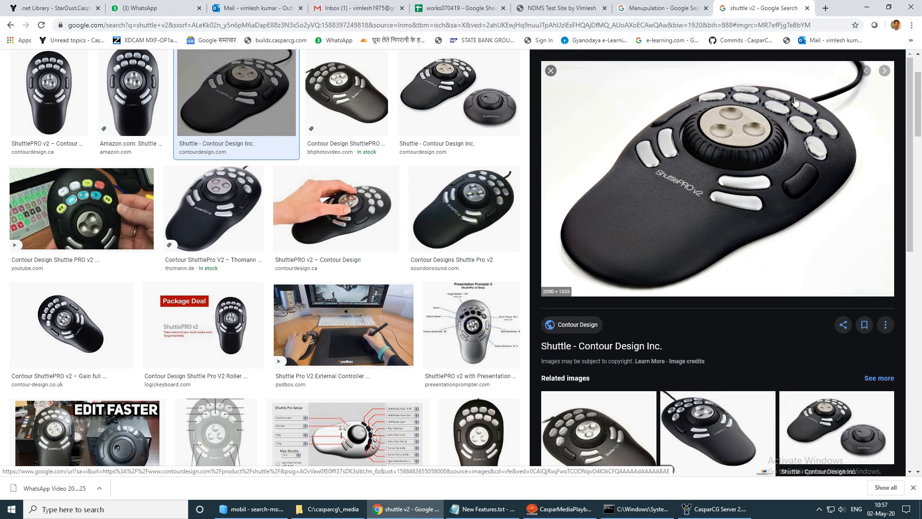
# - Compare the Shuttle Pro button assignments in CasparMediaPlayback's Slow Motion module with the controller picture in Chrome
pyautogui.click(560, 510)
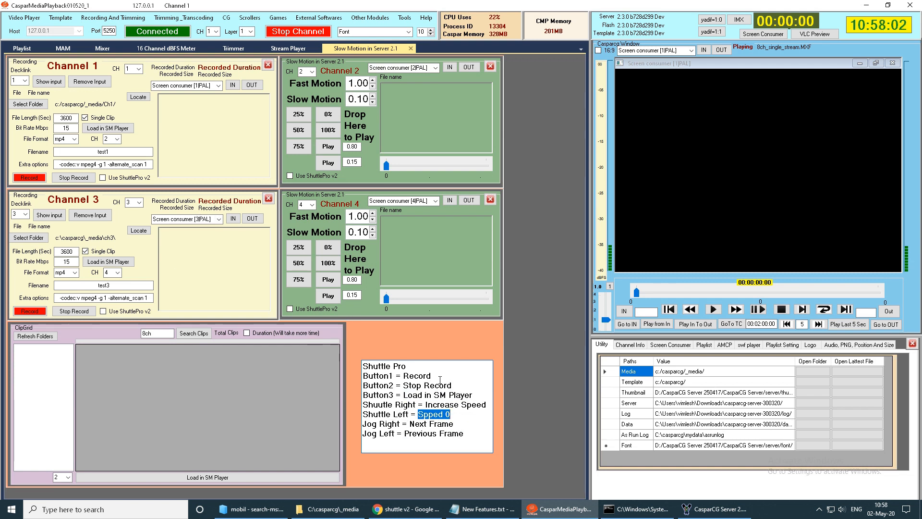
pyautogui.click(406, 509)
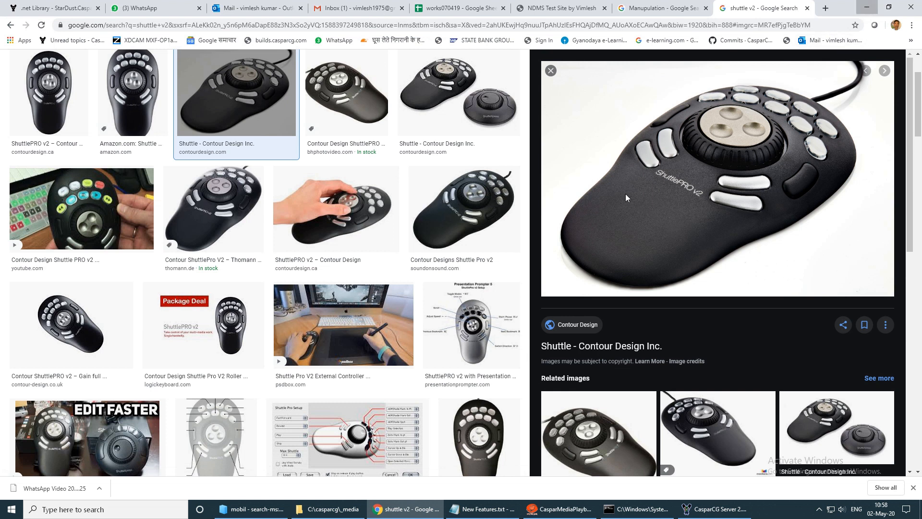
pyautogui.hotkey('alt', 'Tab')
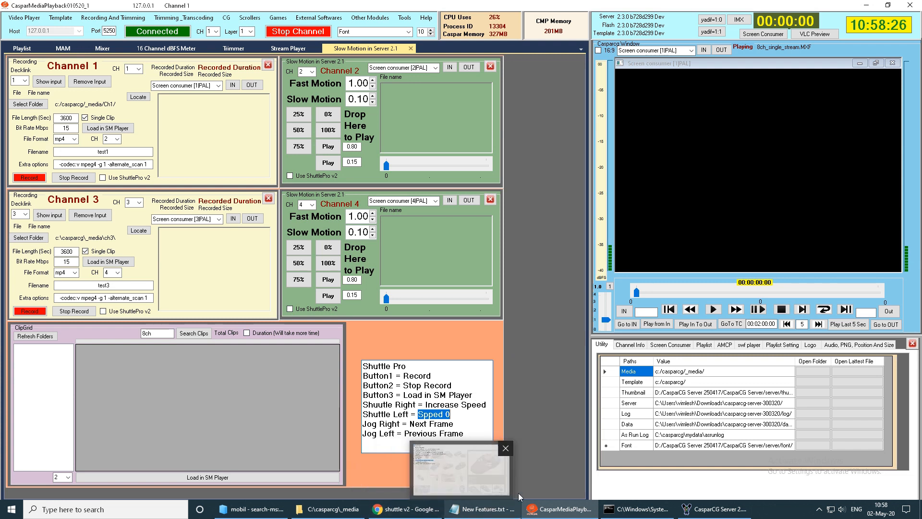
# - Highlight item 10, "Composition module.", in New Features.txt and return to CasparMediaPlayback
pyautogui.click(495, 509)
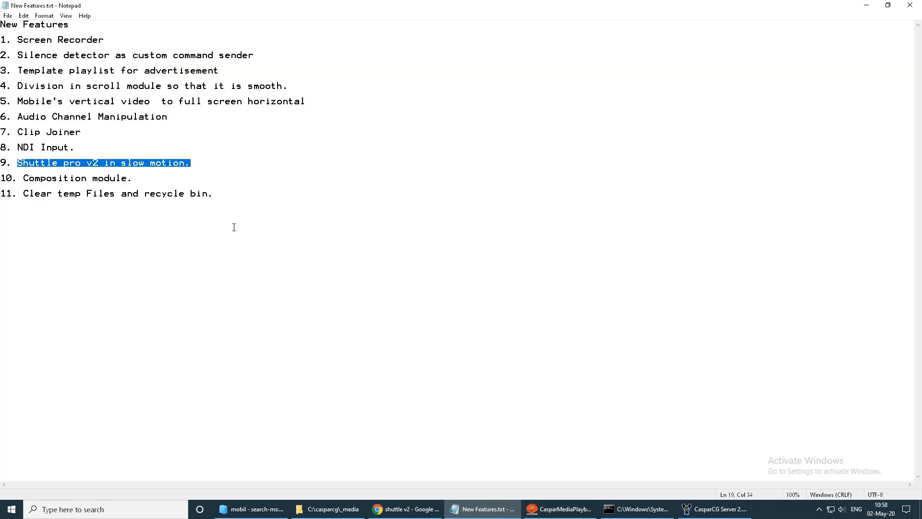
pyautogui.moveTo(132, 179); pyautogui.dragTo(78, 180)
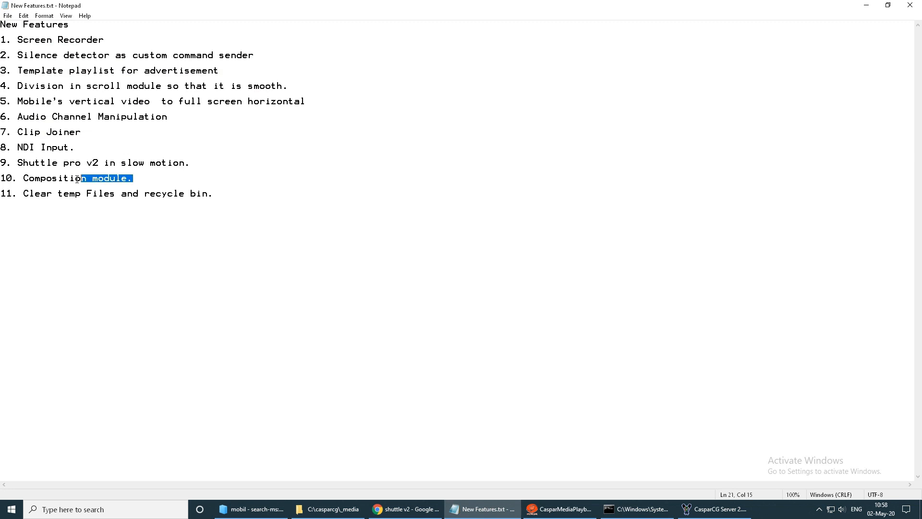
pyautogui.click(562, 508)
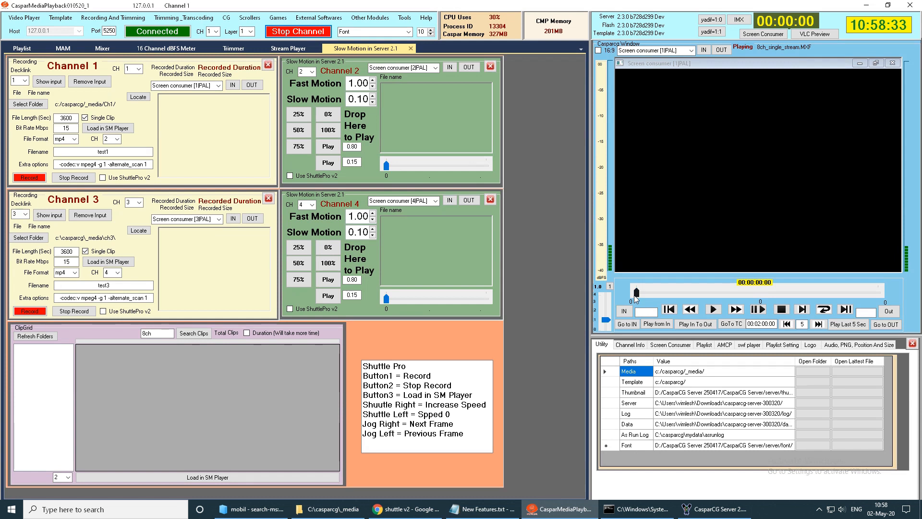
# - Close the Channel 2 slow motion player and open the Composition module
pyautogui.click(490, 66)
pyautogui.click(377, 19)
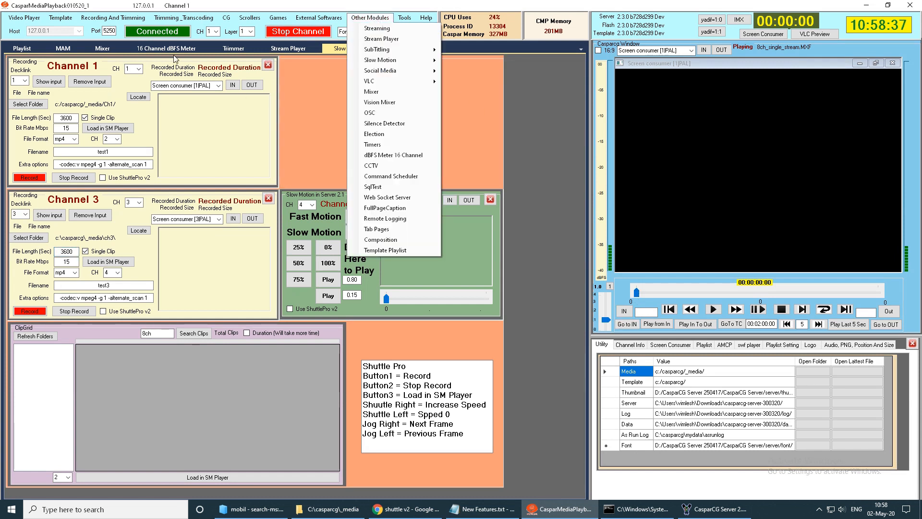
pyautogui.click(377, 18)
pyautogui.click(377, 19)
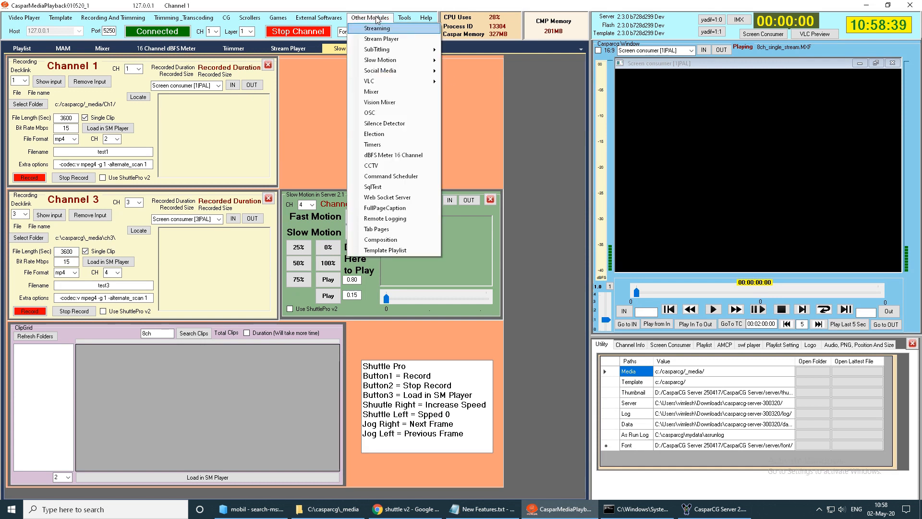
pyautogui.click(399, 238)
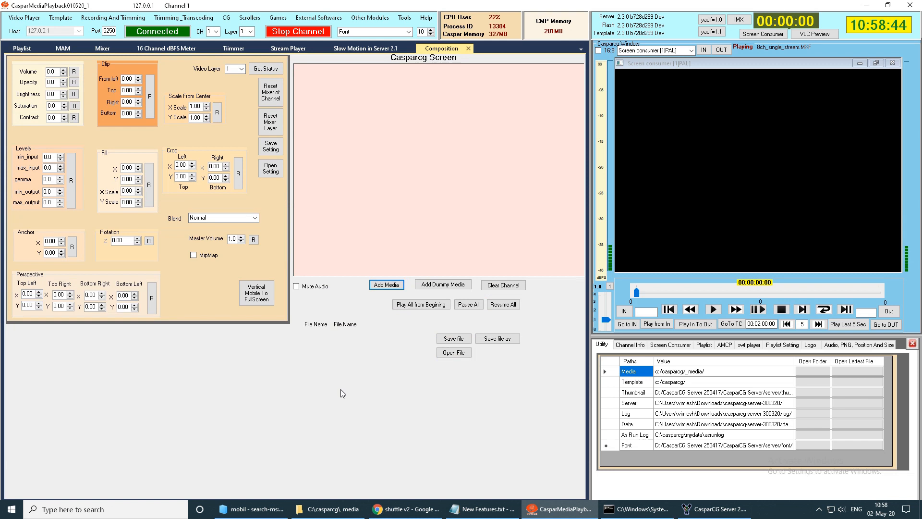
# - Add two media boxes to the Casparcg Screen and place them side by side in its upper part
pyautogui.click(386, 286)
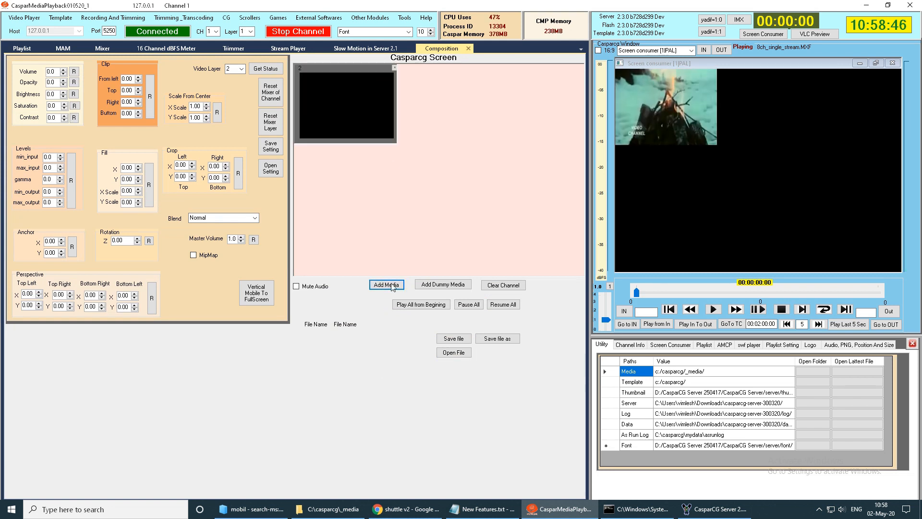
pyautogui.moveTo(338, 73)
pyautogui.mouseDown()
pyautogui.moveTo(379, 91)
pyautogui.moveTo(371, 140)
pyautogui.moveTo(338, 86)
pyautogui.moveTo(435, 81)
pyautogui.moveTo(434, 106)
pyautogui.moveTo(354, 81)
pyautogui.moveTo(375, 150)
pyautogui.moveTo(359, 162)
pyautogui.moveTo(357, 100)
pyautogui.moveTo(345, 84)
pyautogui.mouseUp()
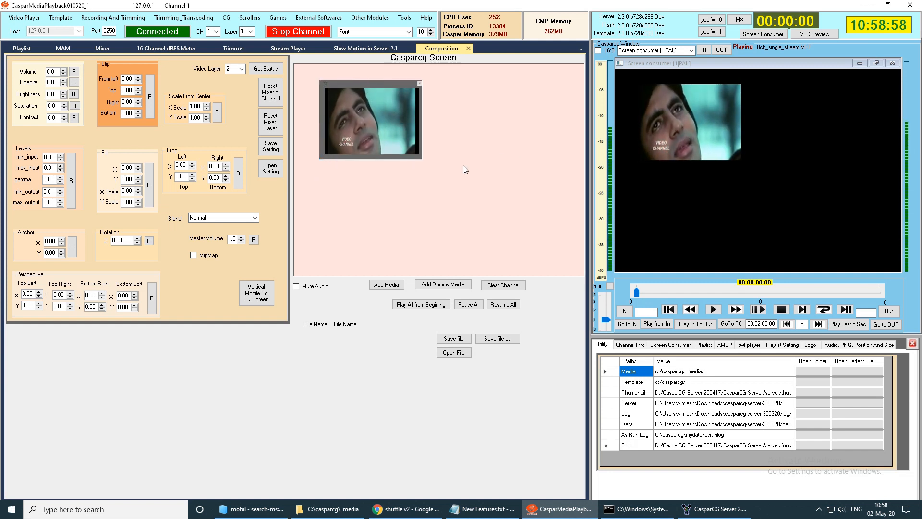
pyautogui.click(386, 284)
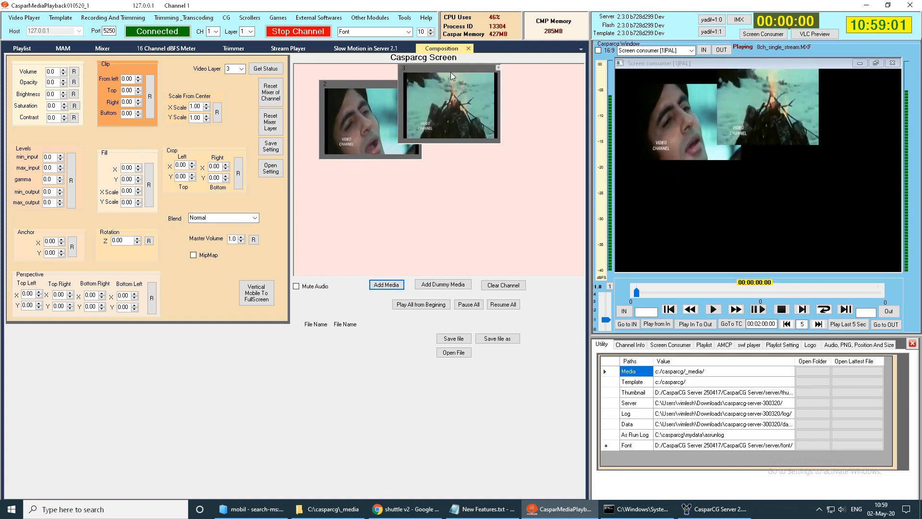
pyautogui.moveTo(450, 72); pyautogui.dragTo(502, 87)
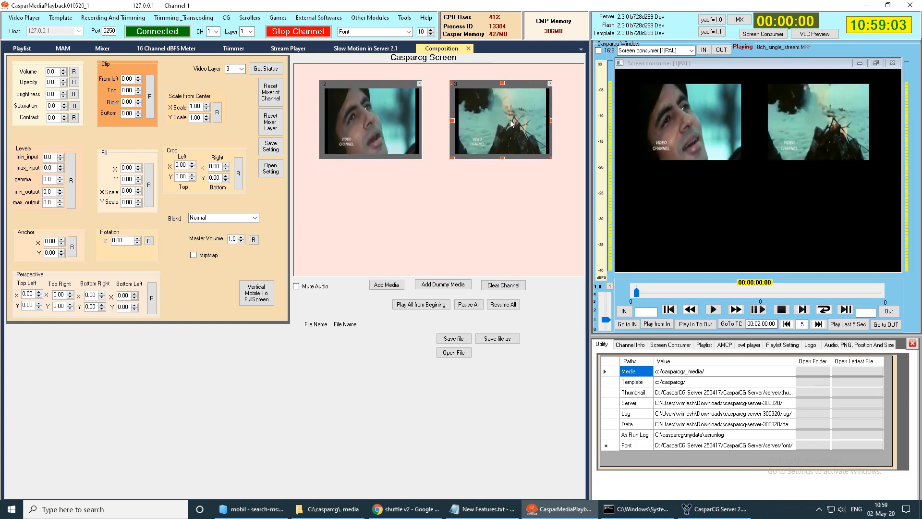
pyautogui.rightClick(515, 157)
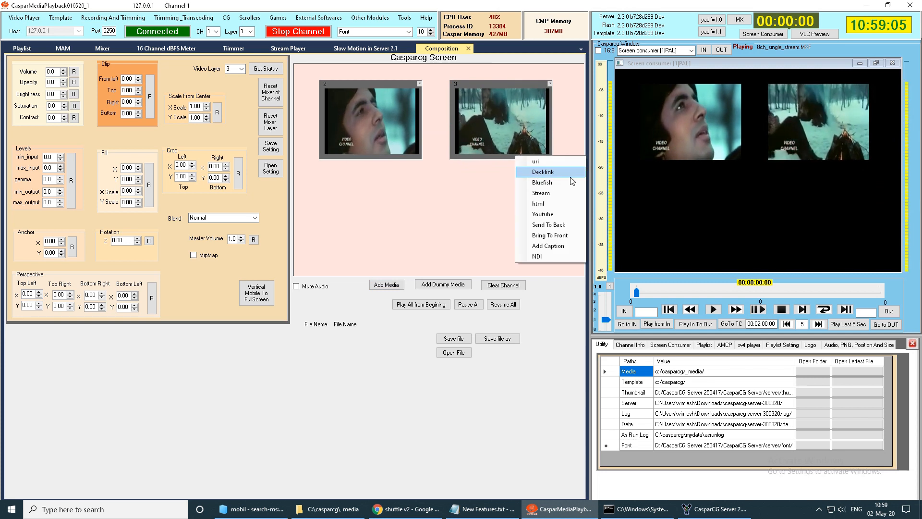
pyautogui.click(551, 203)
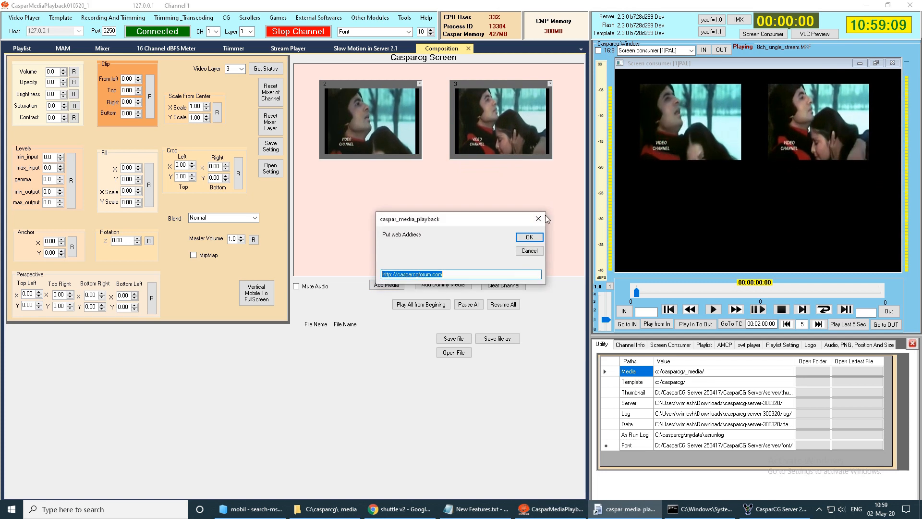
pyautogui.click(526, 238)
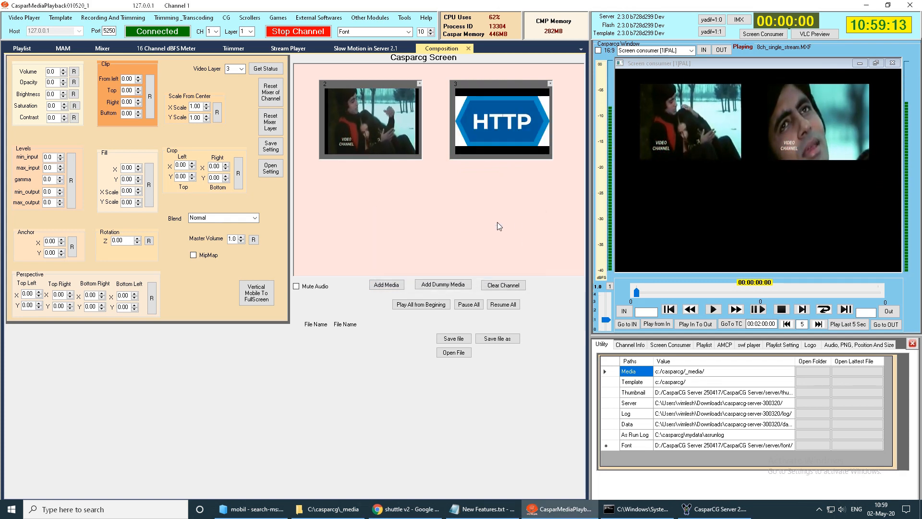
pyautogui.moveTo(483, 84)
pyautogui.mouseDown()
pyautogui.moveTo(499, 85)
pyautogui.moveTo(486, 80)
pyautogui.mouseUp()
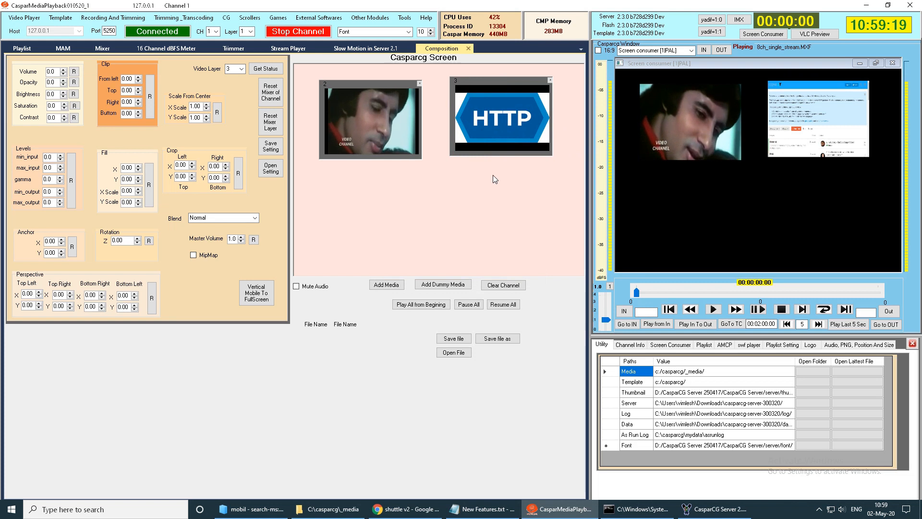
# - Move the layer 3 web page box below the first clip and enlarge it to fill the screen's lower-right area
pyautogui.moveTo(486, 88); pyautogui.dragTo(399, 155)
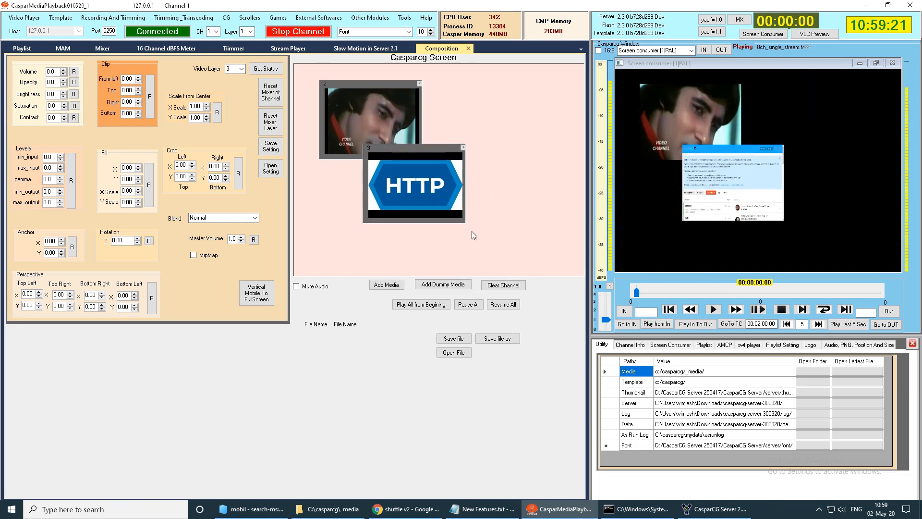
pyautogui.moveTo(464, 224); pyautogui.dragTo(578, 270)
pyautogui.moveTo(475, 147); pyautogui.dragTo(482, 133)
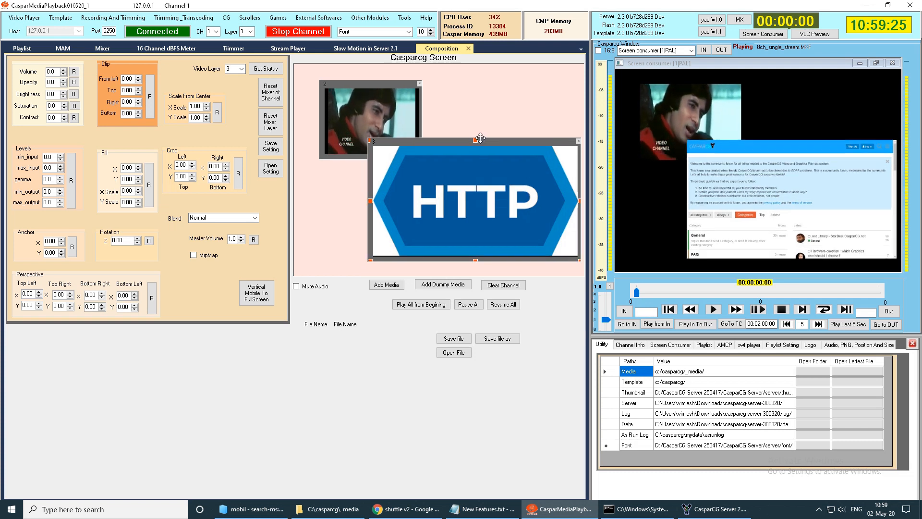
# - Add a third media box and place it above the web page box, beside the layer 2 clip
pyautogui.click(389, 285)
pyautogui.moveTo(526, 69); pyautogui.dragTo(466, 68)
pyautogui.rightClick(507, 139)
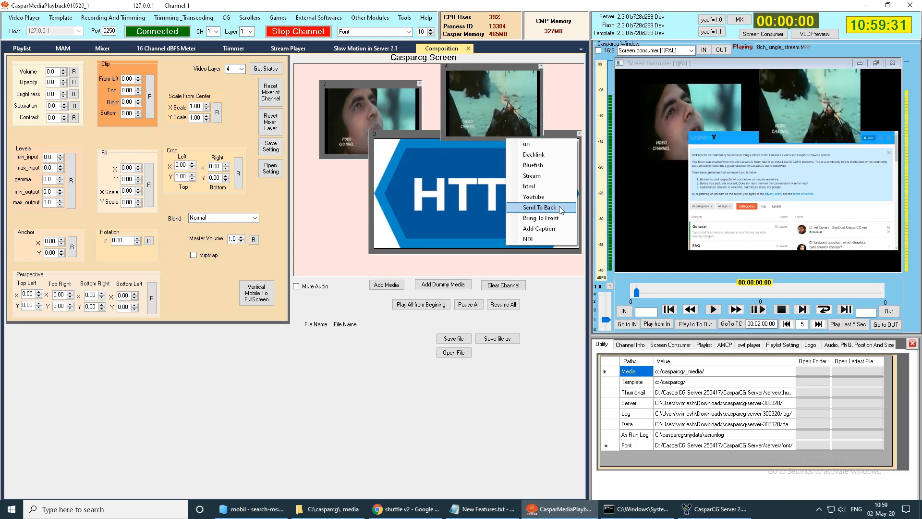
pyautogui.click(551, 177)
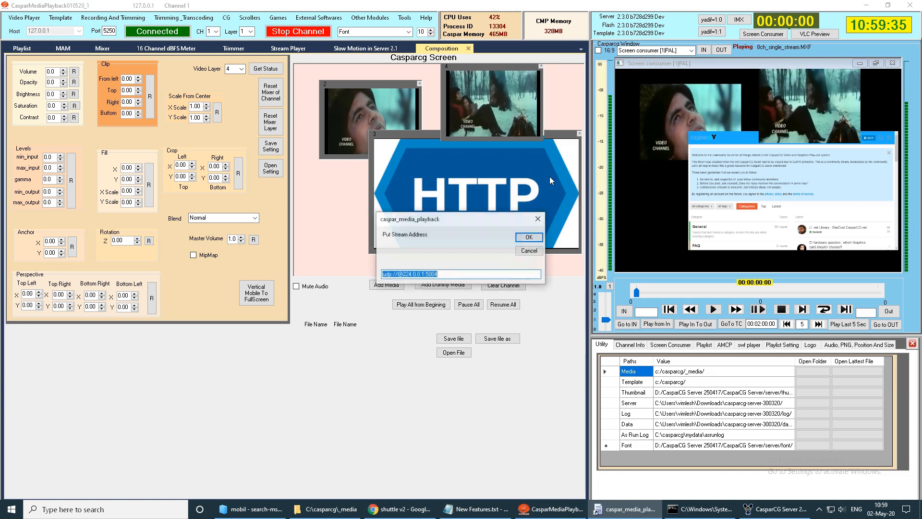
pyautogui.click(529, 251)
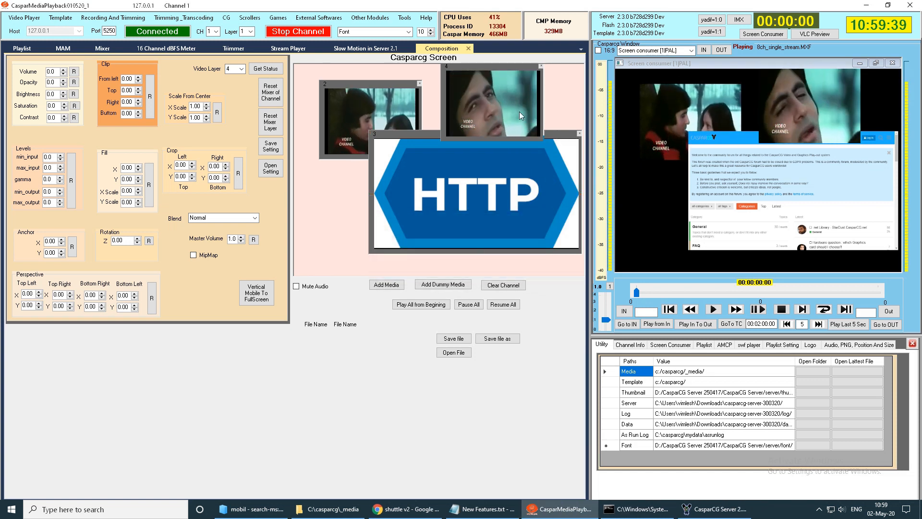
# - Set the layer 4 box's source to YouTube with the suggested video ID and a channel size of 1024x576
pyautogui.rightClick(497, 66)
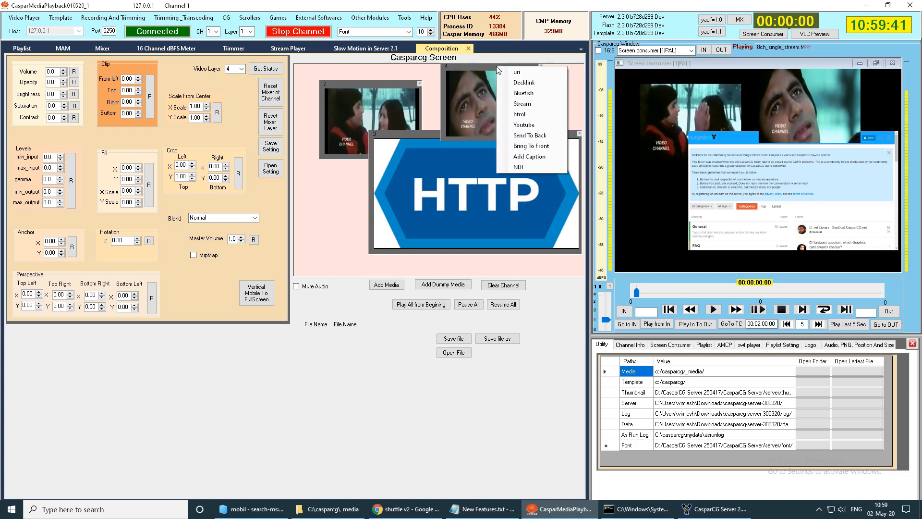
pyautogui.click(524, 125)
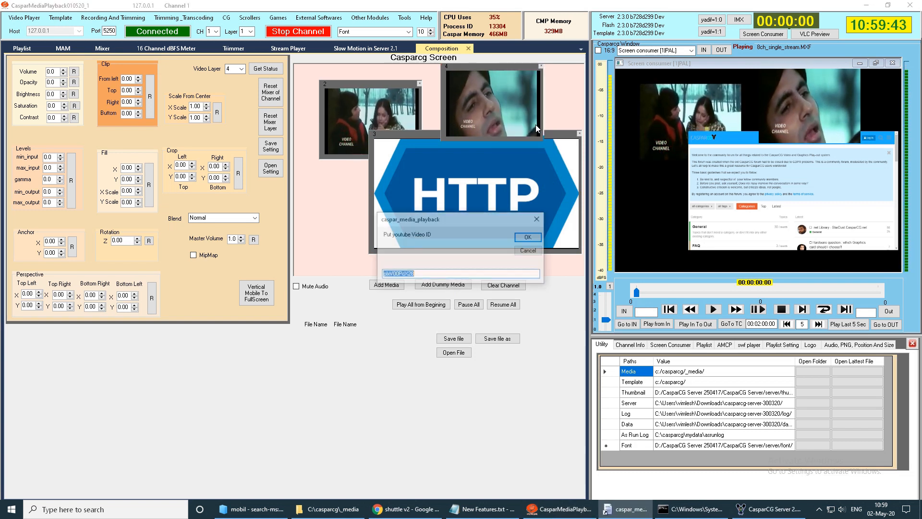
pyautogui.click(529, 237)
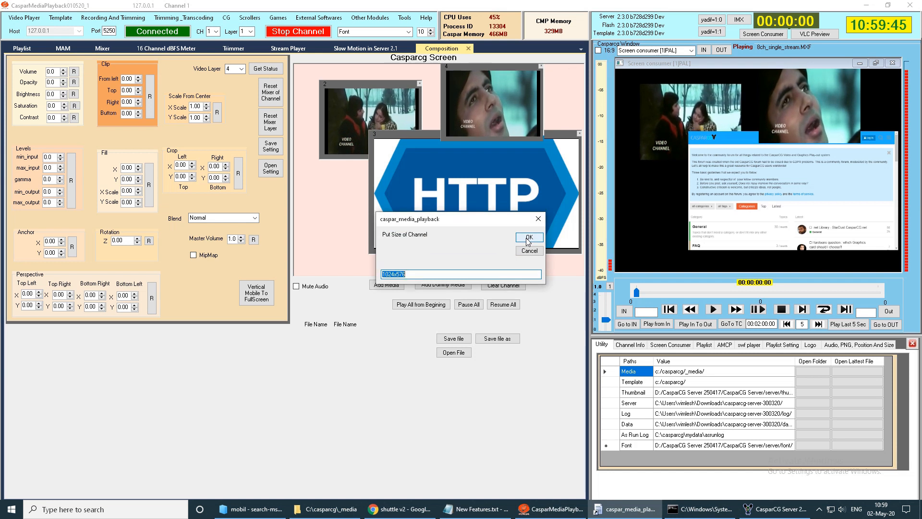
pyautogui.click(527, 239)
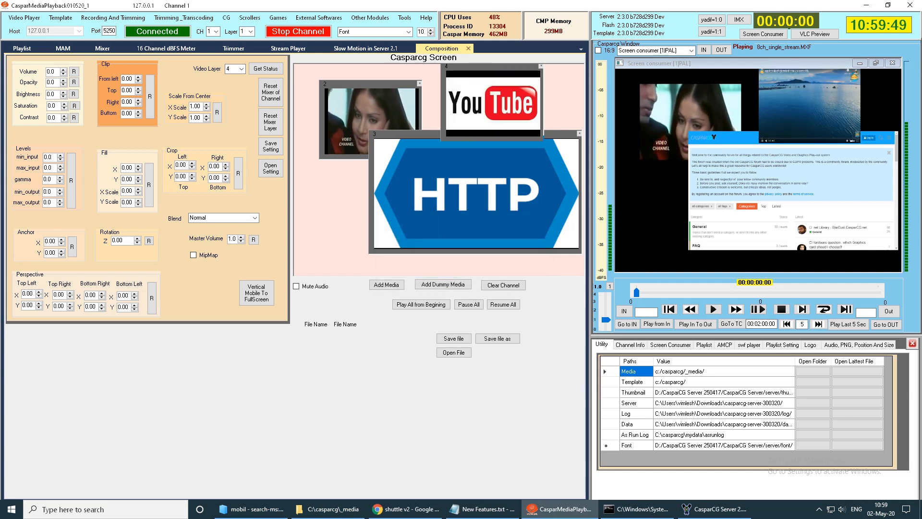
# - Spread the boxes apart: layer 2 clip at the screen's upper left, YouTube at the upper right, web page box centred below
pyautogui.click(406, 136)
pyautogui.moveTo(406, 136); pyautogui.dragTo(387, 146)
pyautogui.moveTo(474, 78); pyautogui.dragTo(495, 80)
pyautogui.moveTo(403, 105); pyautogui.dragTo(384, 92)
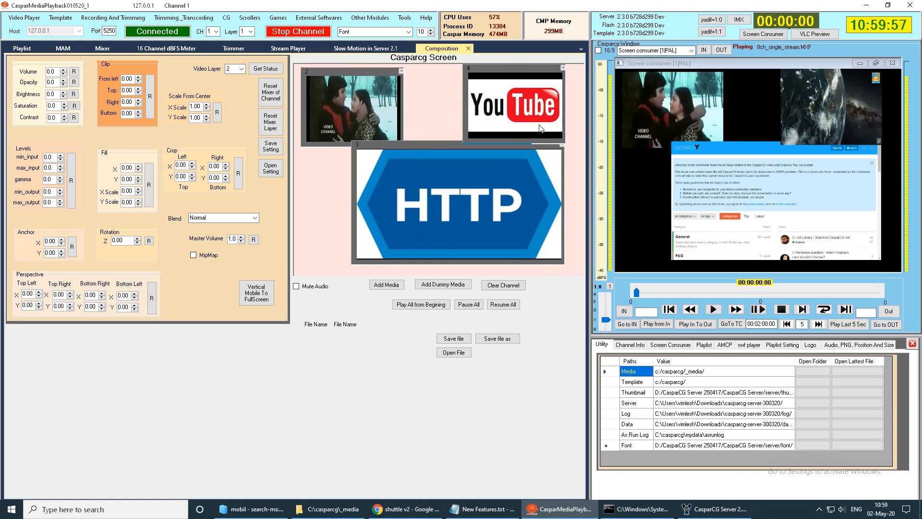
pyautogui.moveTo(514, 103)
pyautogui.mouseDown()
pyautogui.moveTo(453, 102)
pyautogui.moveTo(520, 105)
pyautogui.mouseUp()
pyautogui.moveTo(459, 146); pyautogui.dragTo(435, 157)
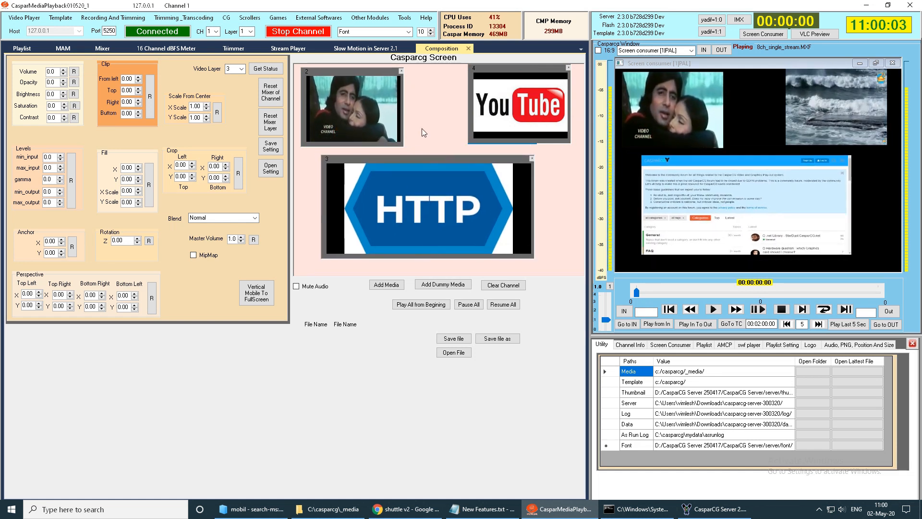
# - Widen the layer 2 clip and YouTube boxes to close the gap between them, and nudge the clip toward the upper-left corner
pyautogui.click(402, 106)
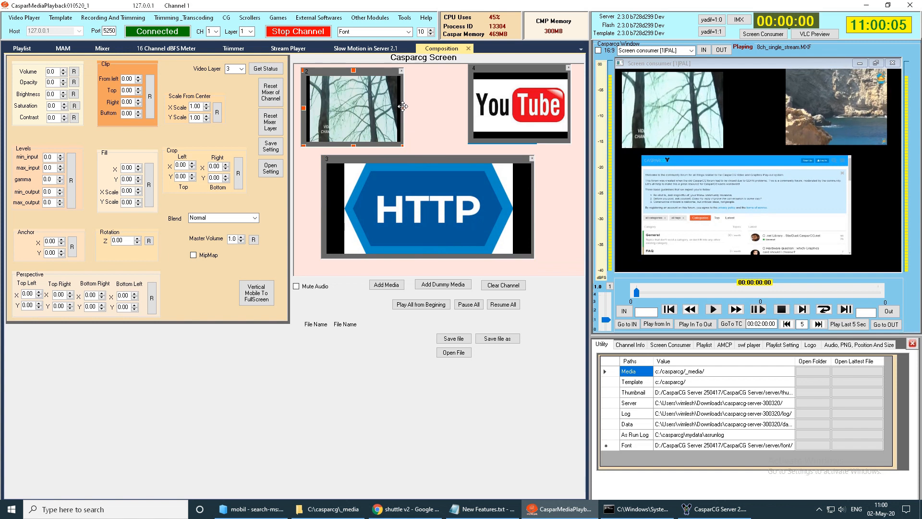
pyautogui.moveTo(403, 108); pyautogui.dragTo(447, 108)
pyautogui.click(402, 71)
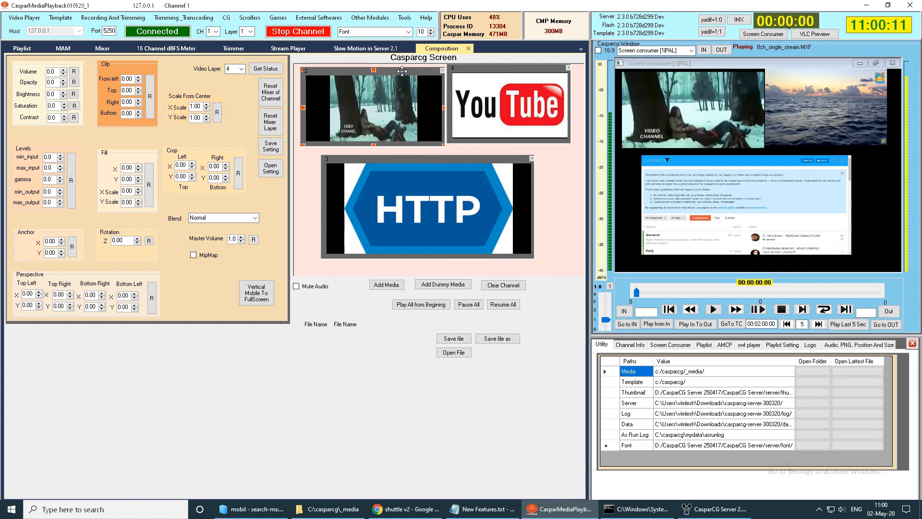
pyautogui.moveTo(402, 71); pyautogui.dragTo(400, 70)
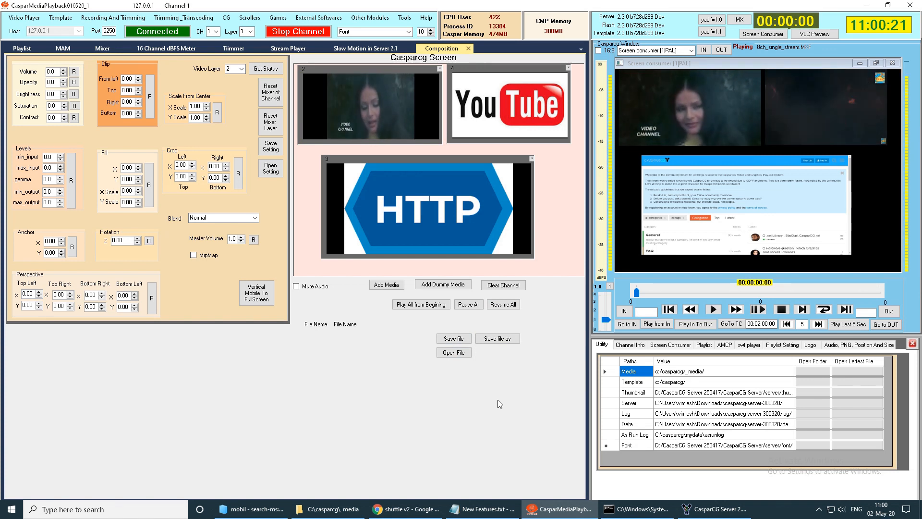
# - Stop the channel and highlight "Clear temp Files and recycle bin." in the New Features.txt Notepad list, then return to CasparMediaPlayback
pyautogui.click(305, 33)
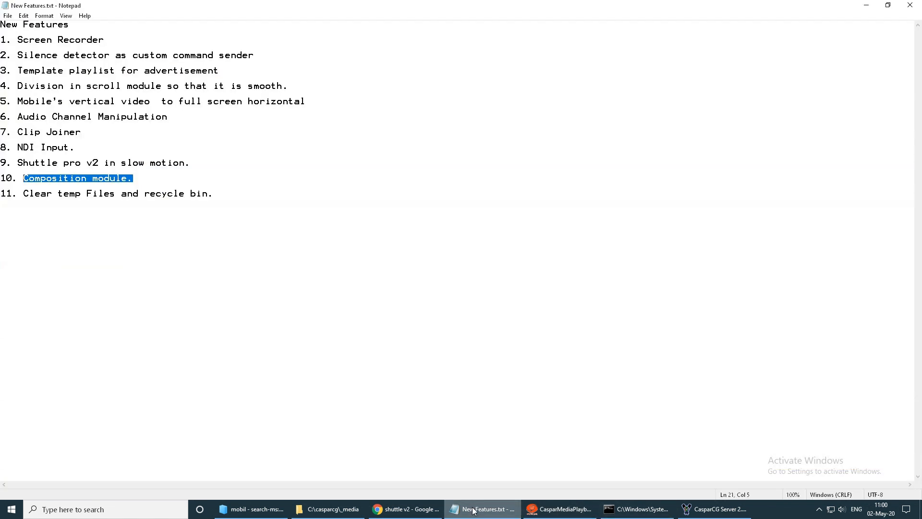
pyautogui.click(483, 509)
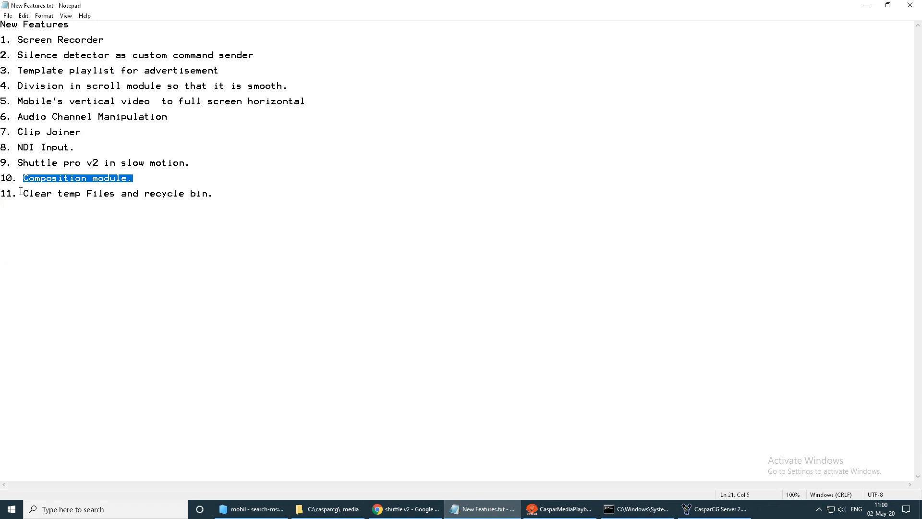
pyautogui.moveTo(25, 190); pyautogui.dragTo(149, 201)
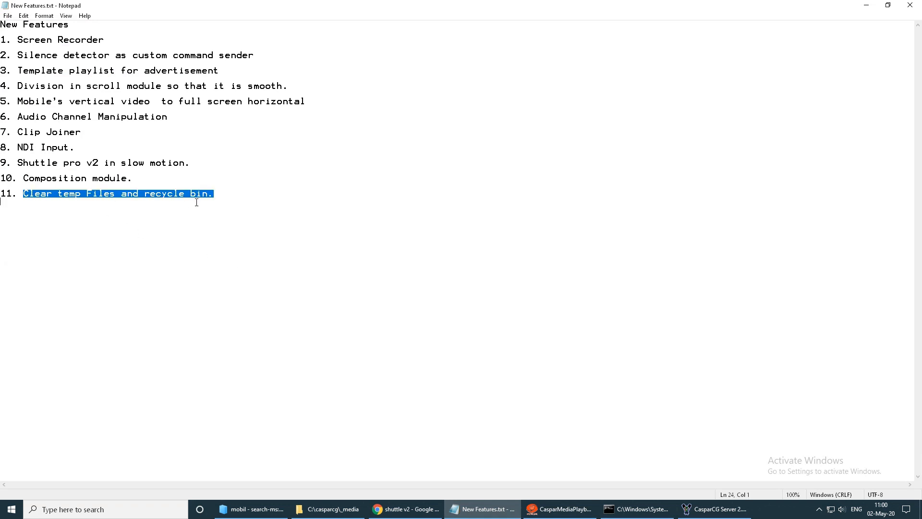
pyautogui.click(559, 509)
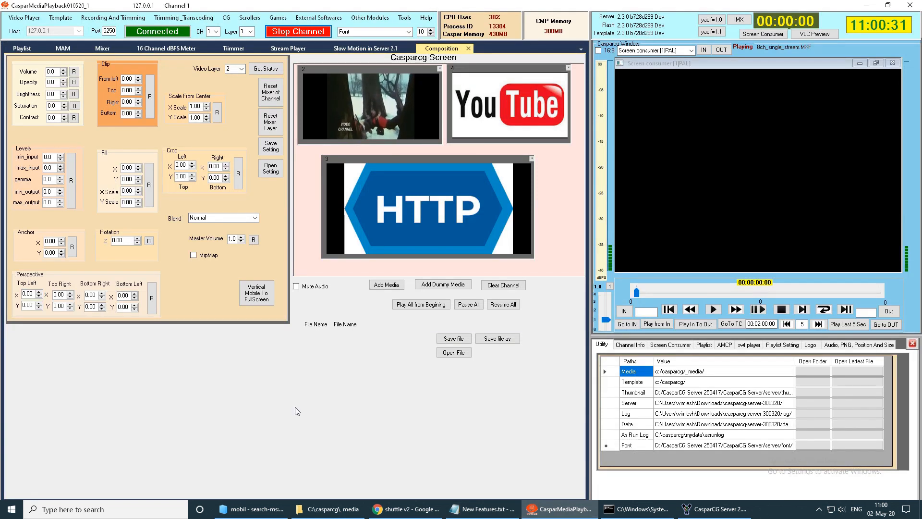
# - Open the Windows temporary files folder using %temp% and look through its contents
pyautogui.click(120, 511)
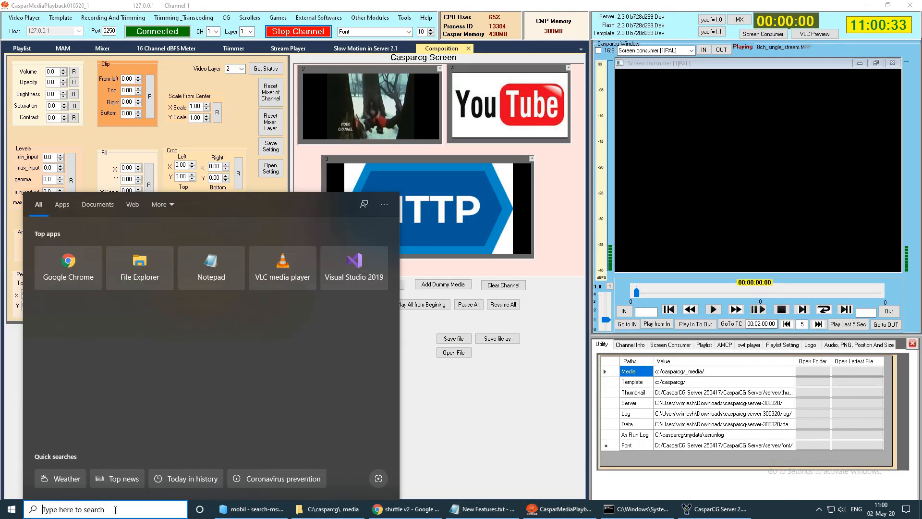
pyautogui.write('%temp%')
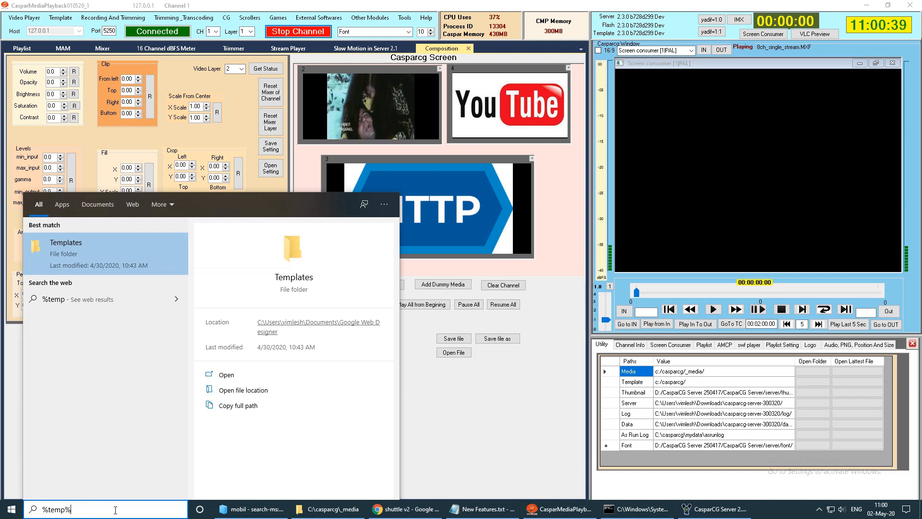
pyautogui.press('Return')
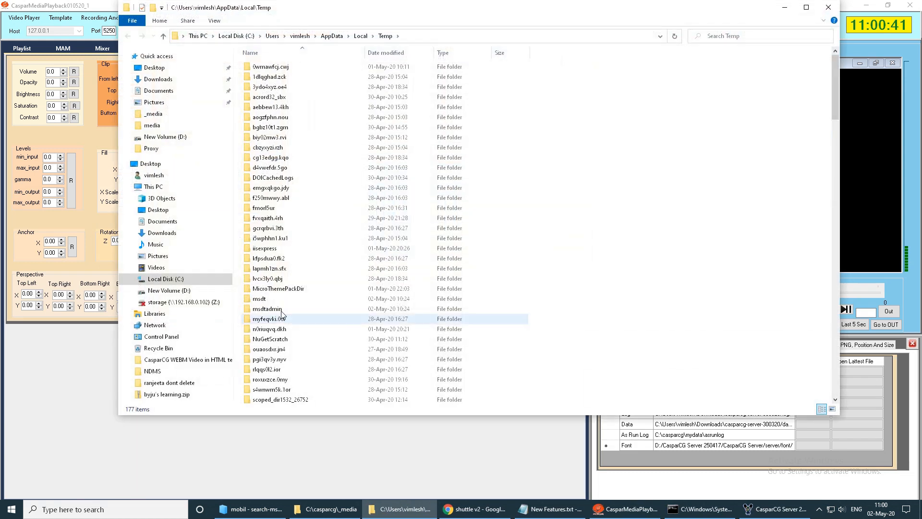
pyautogui.scroll(-20, 464, 191)
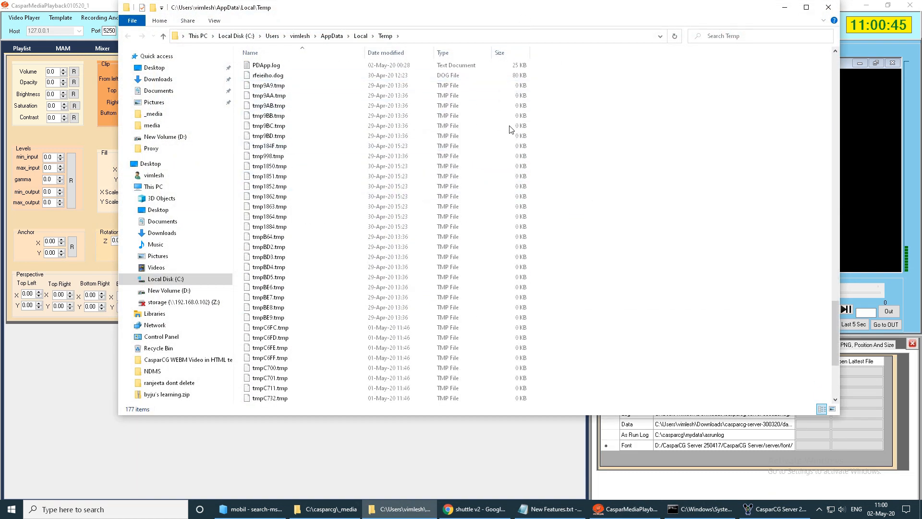
# - Shift the Temp folder and CasparMediaPlayback windows aside so the desktop icons are uncovered
pyautogui.moveTo(485, 9); pyautogui.dragTo(385, 142)
pyautogui.moveTo(369, 5); pyautogui.dragTo(781, 71)
pyautogui.click(866, 6)
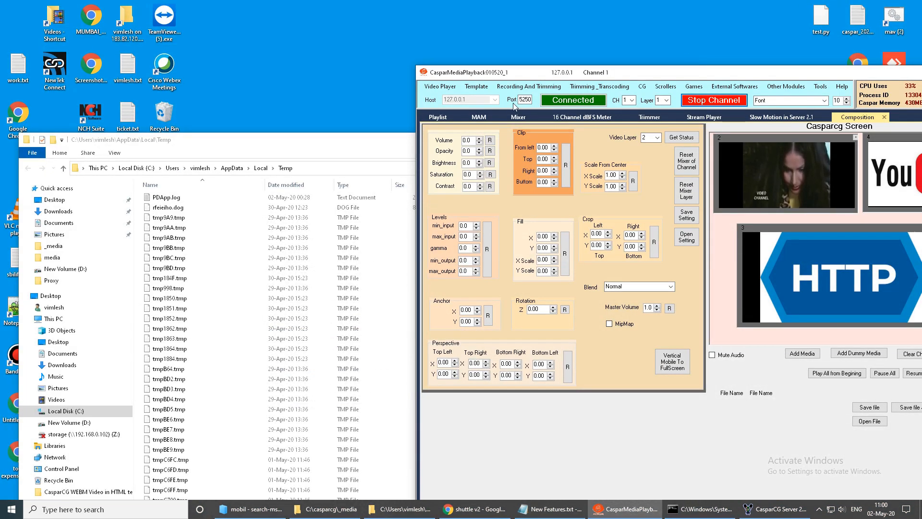
# - Move the Recycle Bin icon clear of the windows, open the Recycle Bin and narrow its window
pyautogui.moveTo(173, 121); pyautogui.dragTo(249, 36)
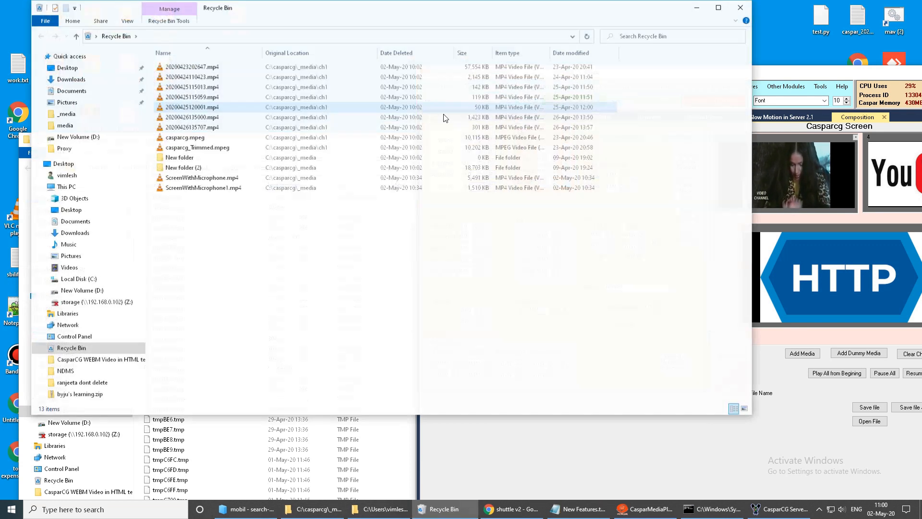
pyautogui.click(742, 8)
pyautogui.doubleClick(237, 19)
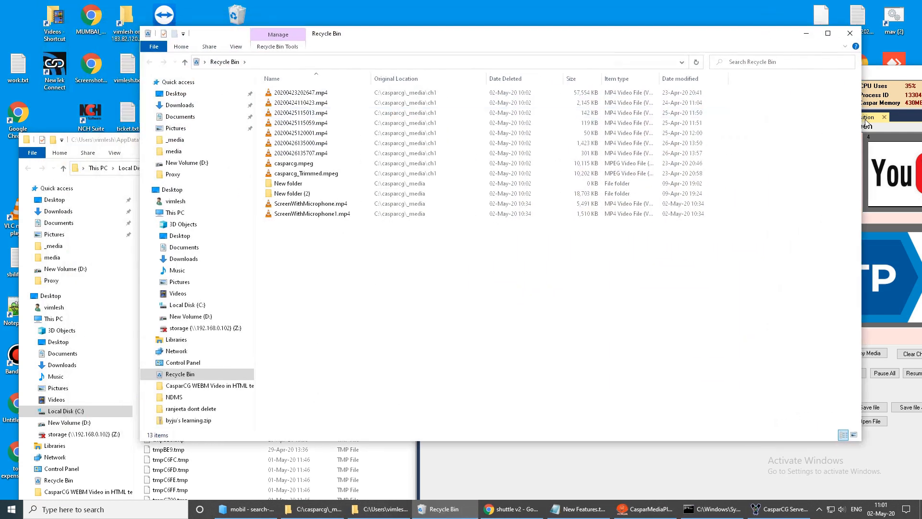
pyautogui.moveTo(863, 120); pyautogui.dragTo(541, 121)
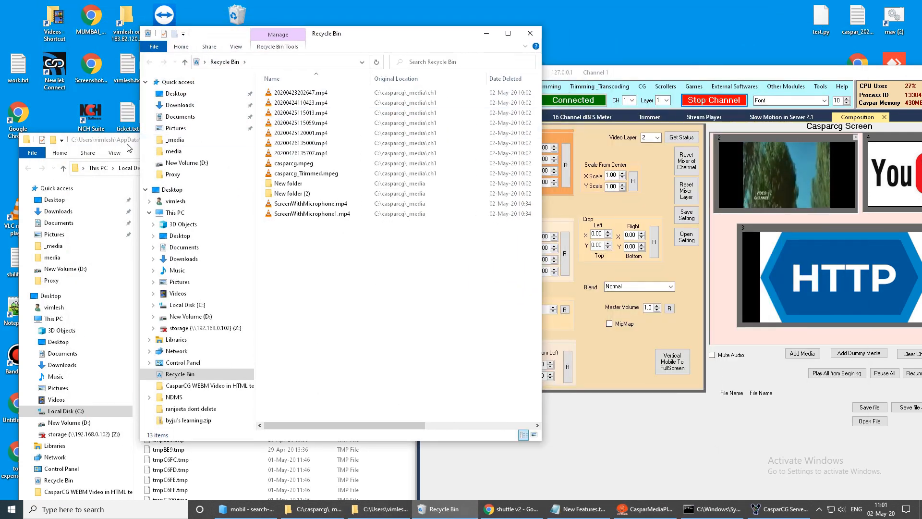
# - Narrow the Temp folder window and arrange it with the Recycle Bin and CasparMediaPlayback windows so all three can be seen
pyautogui.click(200, 145)
pyautogui.moveTo(740, 222); pyautogui.dragTo(527, 240)
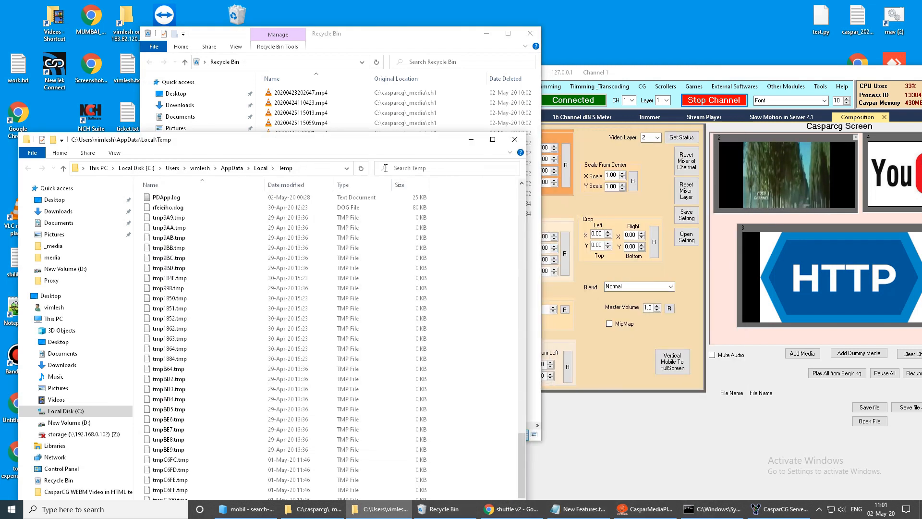
pyautogui.click(624, 351)
pyautogui.moveTo(442, 37); pyautogui.dragTo(585, 11)
pyautogui.moveTo(279, 140); pyautogui.dragTo(279, 220)
# - Run Clear temp files and Recycle Bin in CasparMediaPlayback, and bring the Recycle Bin and Temp folder windows forward
pyautogui.click(820, 87)
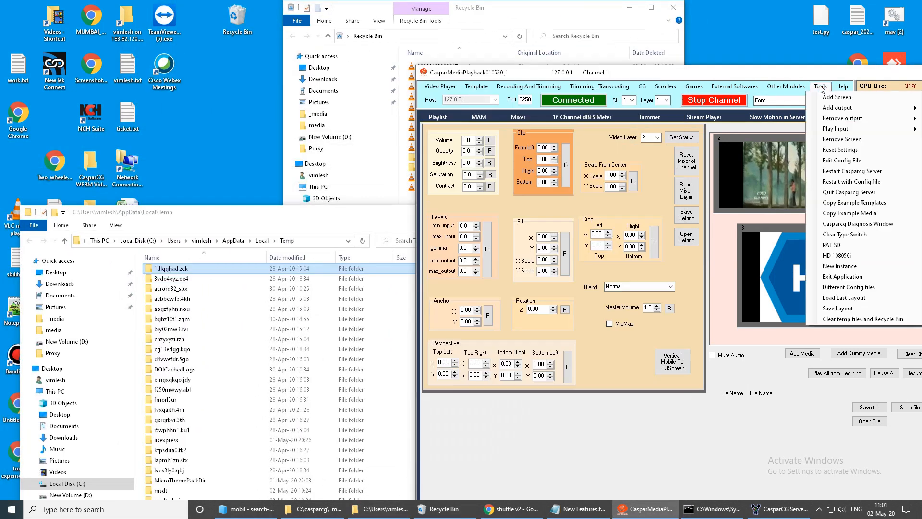
pyautogui.click(859, 319)
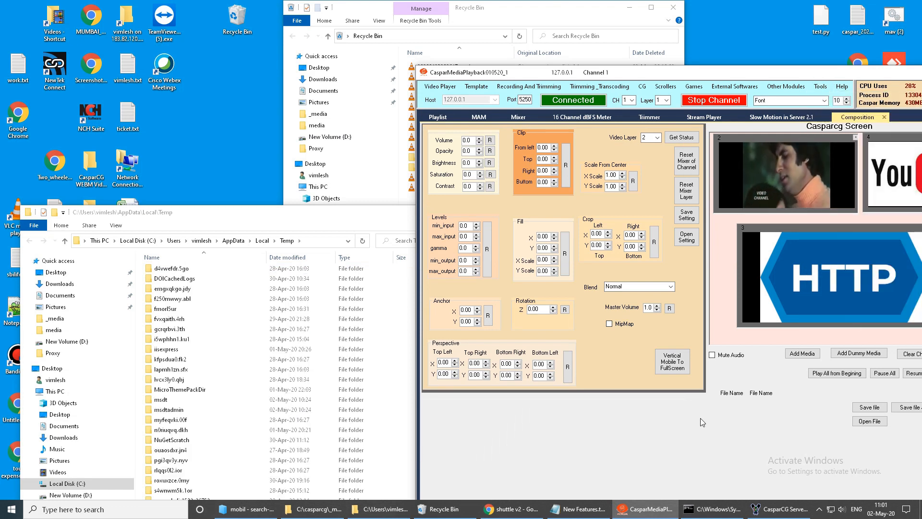
pyautogui.click(563, 43)
pyautogui.click(235, 220)
pyautogui.moveTo(249, 220); pyautogui.dragTo(190, 104)
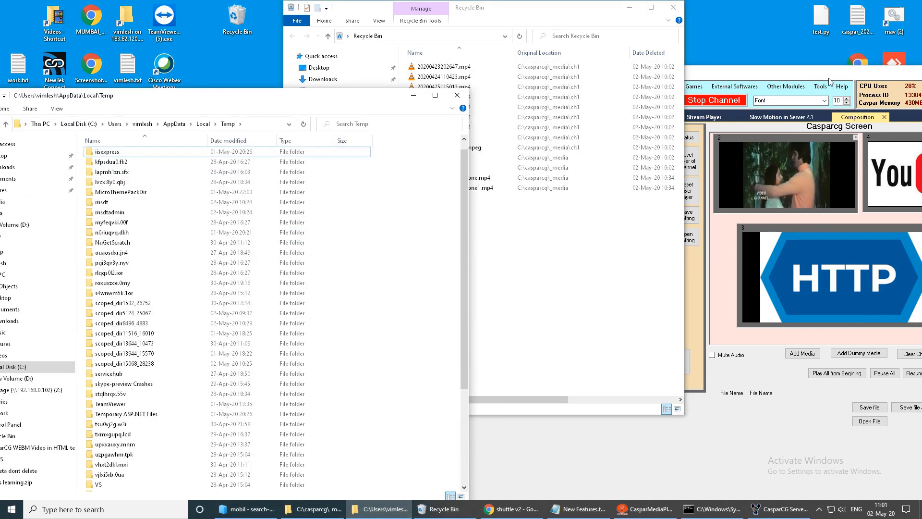
# - Check the contents of the Temp folder and Recycle Bin, and return to the New Features.txt list in Notepad
pyautogui.moveTo(811, 77); pyautogui.dragTo(789, 88)
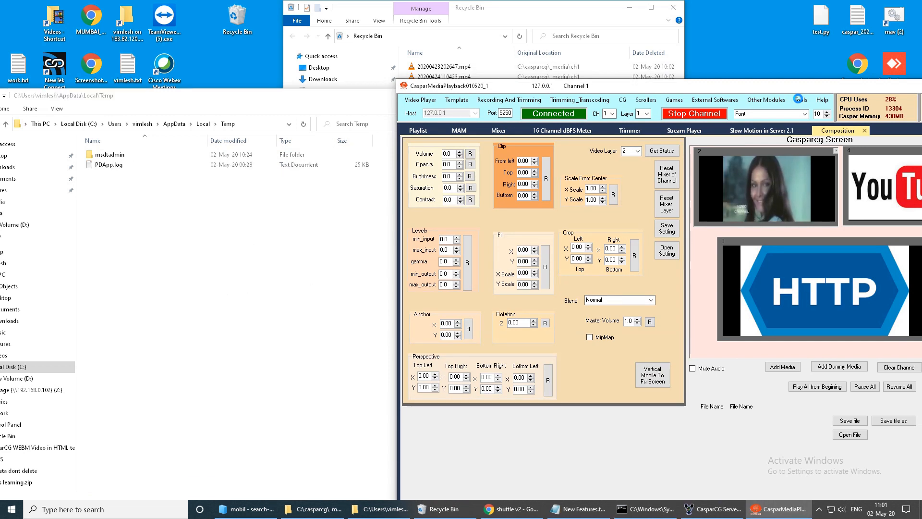
pyautogui.click(540, 14)
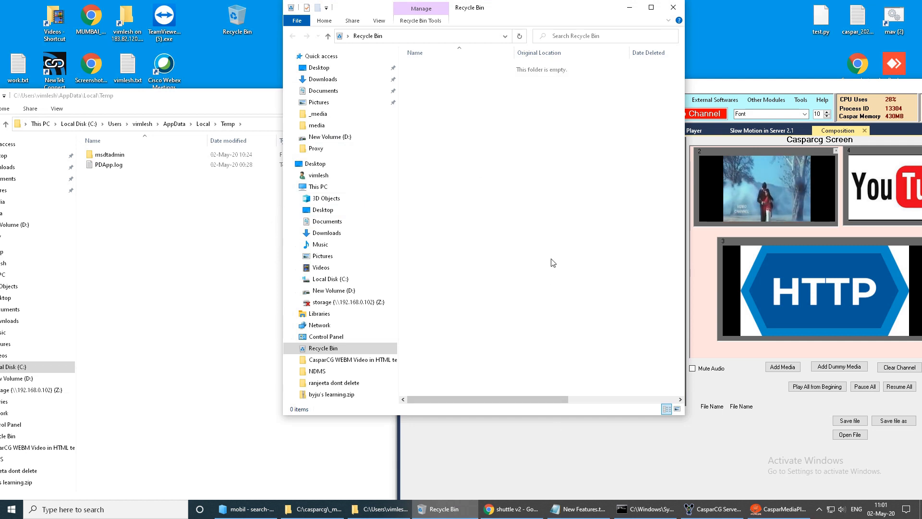
pyautogui.click(580, 508)
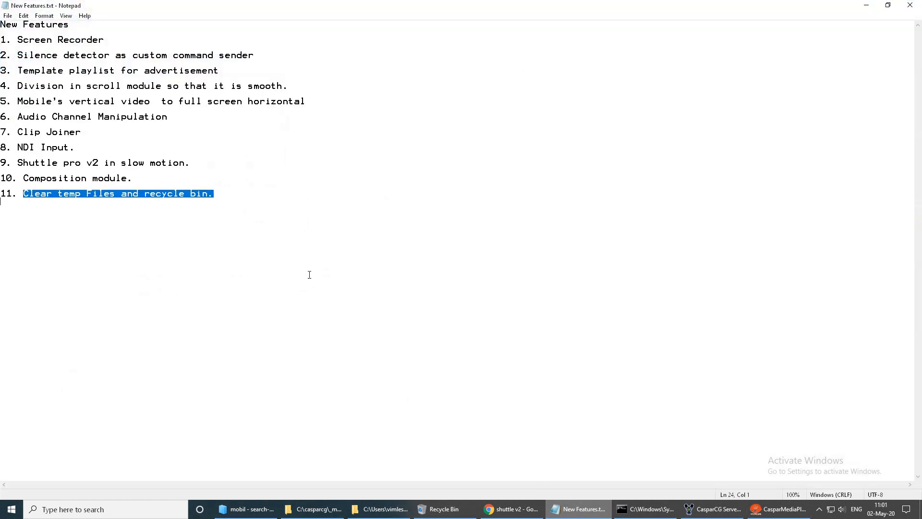